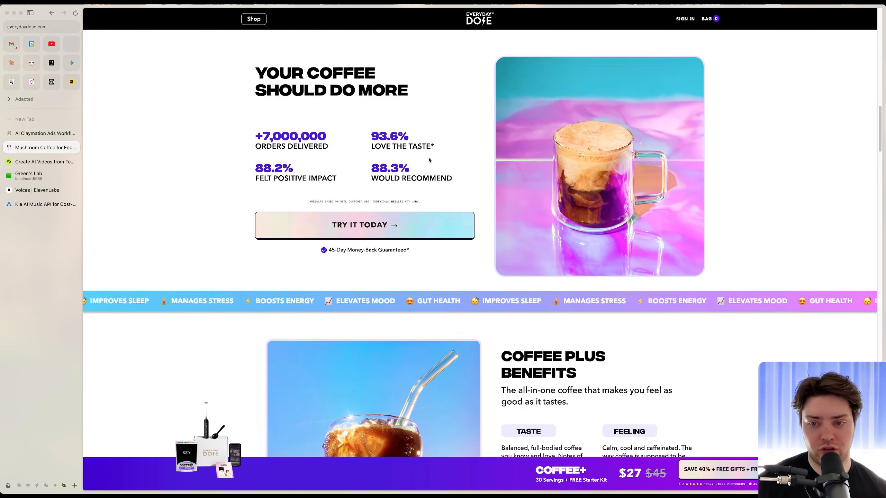
Select and copy the entire text of the Everyday Dose Coffee+ product page
scroll(425, 244, up, 15)
scroll(432, 246, up, 15)
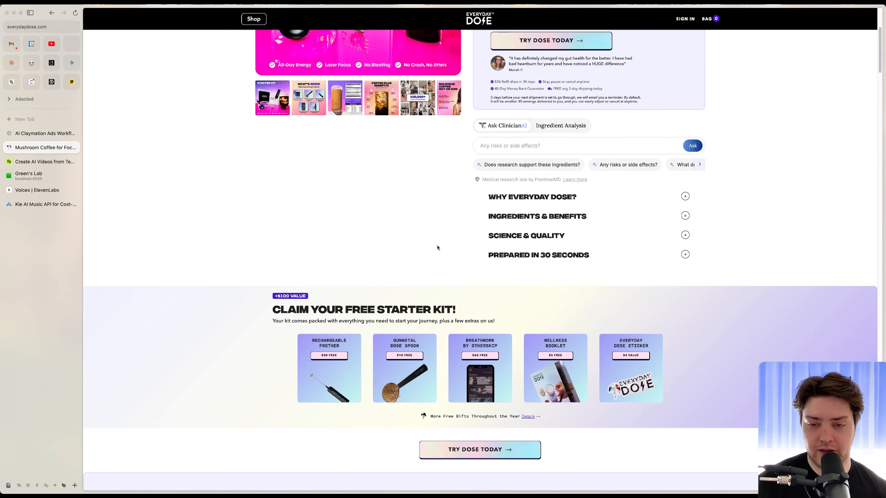
scroll(118, 194, down, 20)
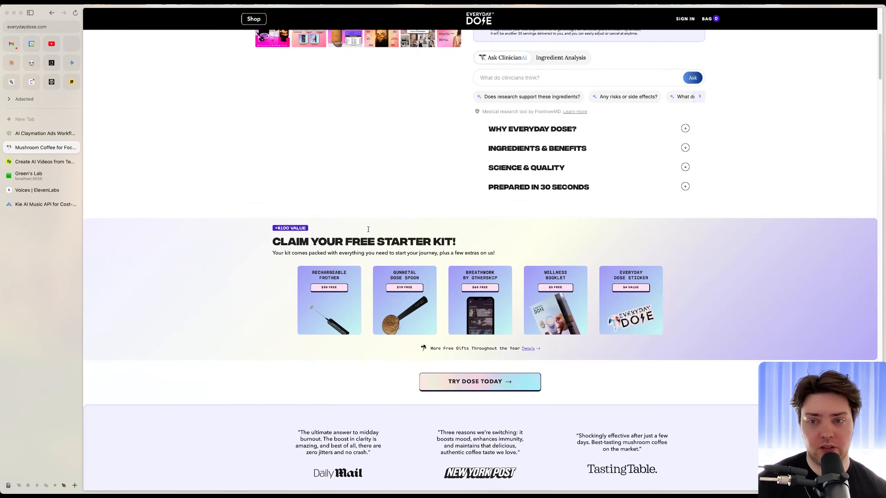
scroll(339, 292, up, 8)
key(super+a)
scroll(314, 265, up, 15)
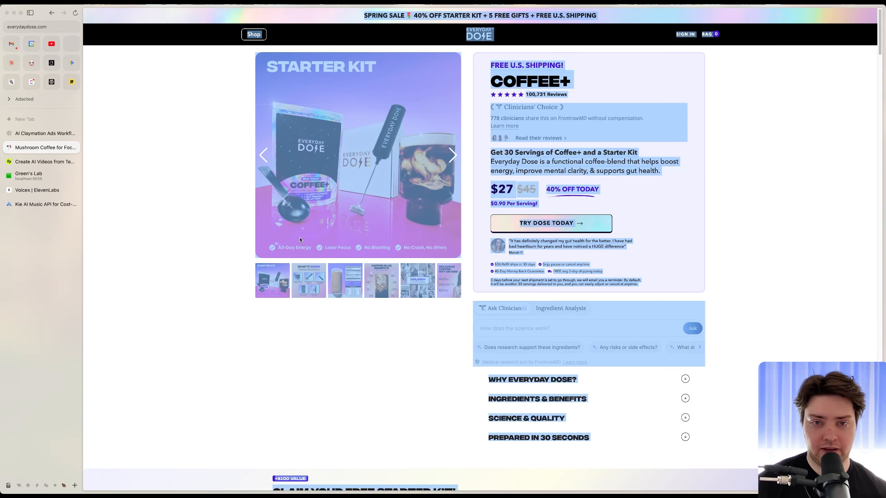
Switch to Claude and create a new personal project named everydaydose
click(11, 63)
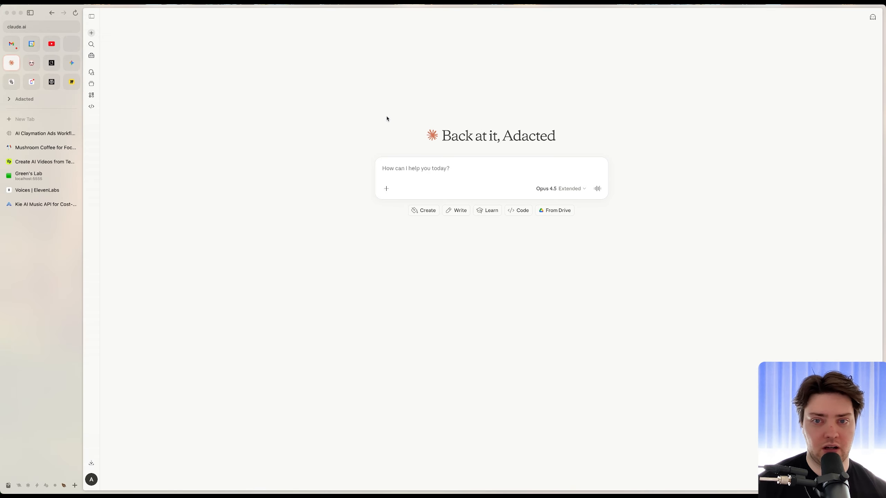
click(91, 84)
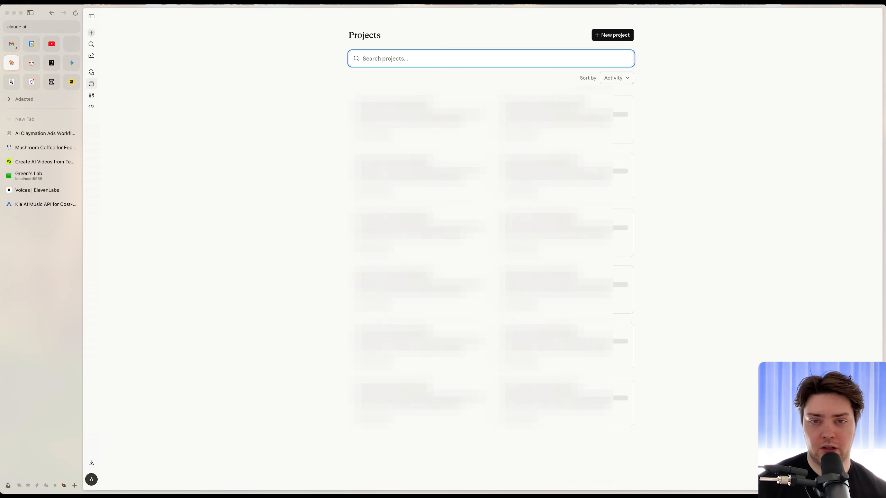
click(620, 36)
text(everuday)
key(BackSpace)
key(BackSpace)
key(BackSpace)
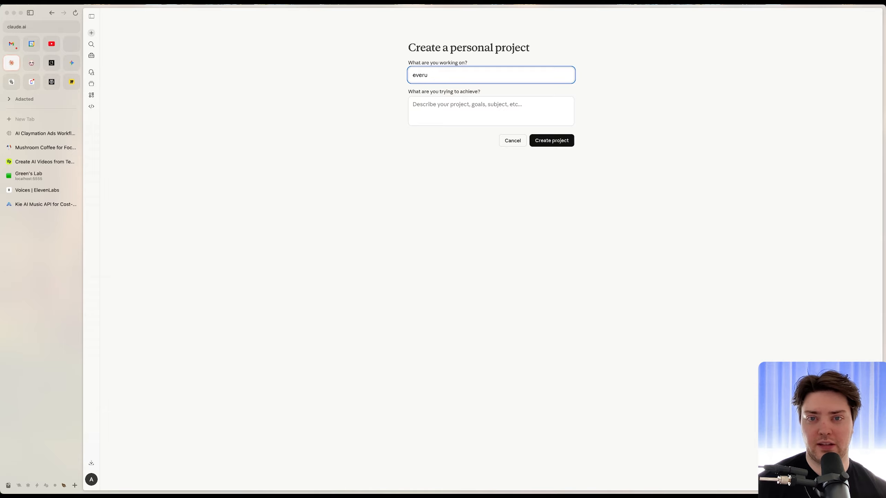
text(daydose)
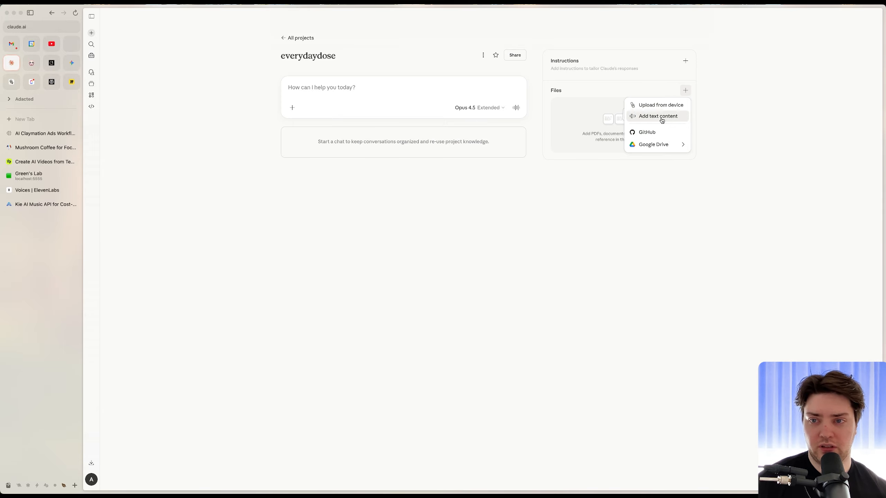
Add the copied page text to the project's files as text content titled "Product page"
click(662, 116)
click(447, 222)
key(super+v)
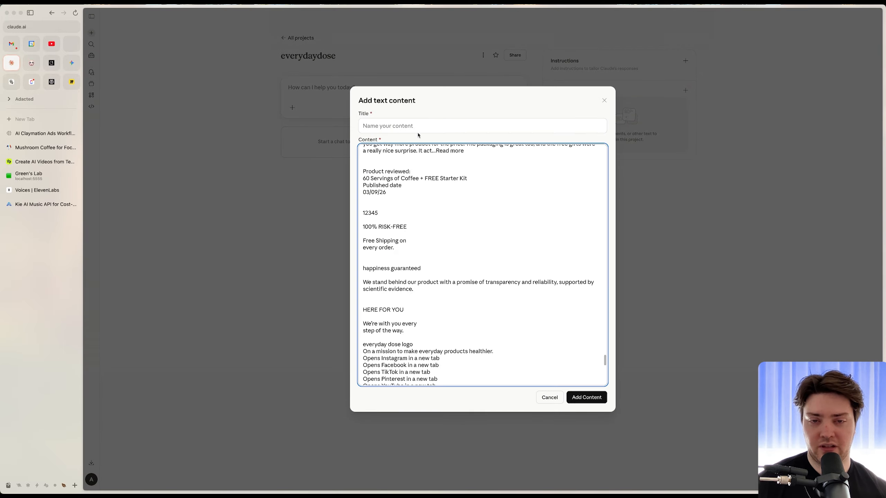
click(418, 126)
text(Product page)
click(587, 397)
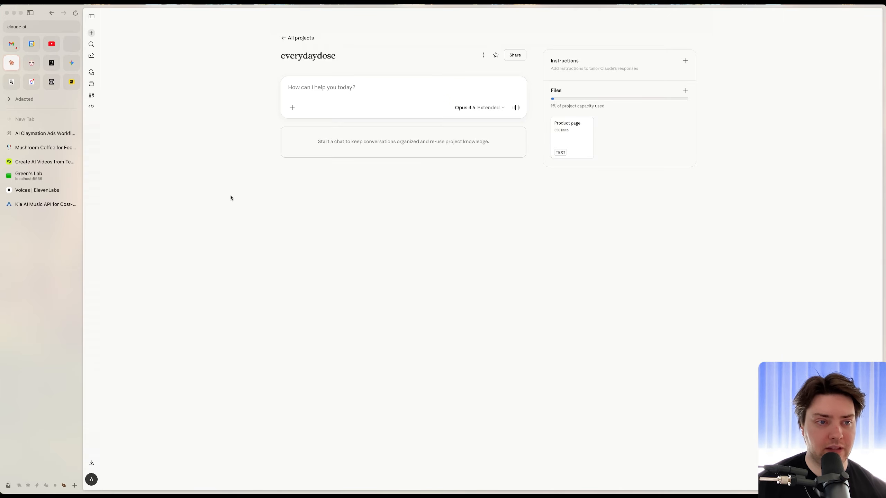
Copy the claymation ad script prompt from the Notion AI Claymation Ads Workflow into a new chat in the everydaydose Claude project
click(42, 133)
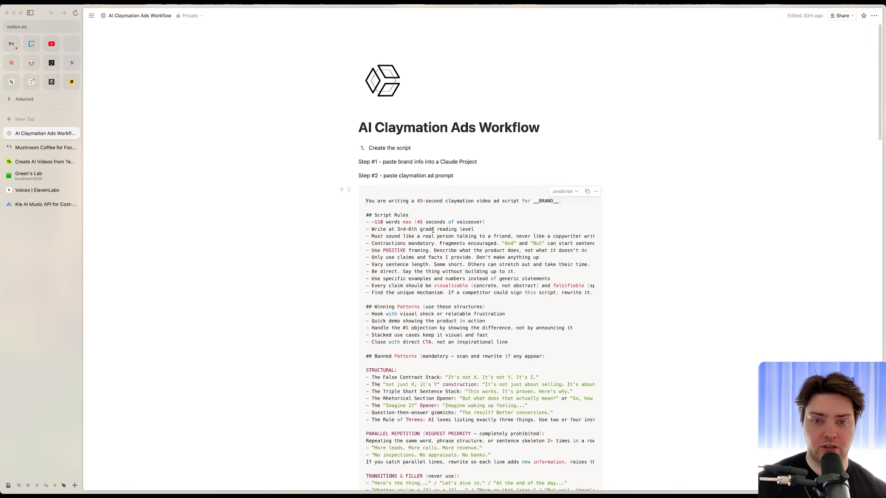
click(587, 192)
click(12, 63)
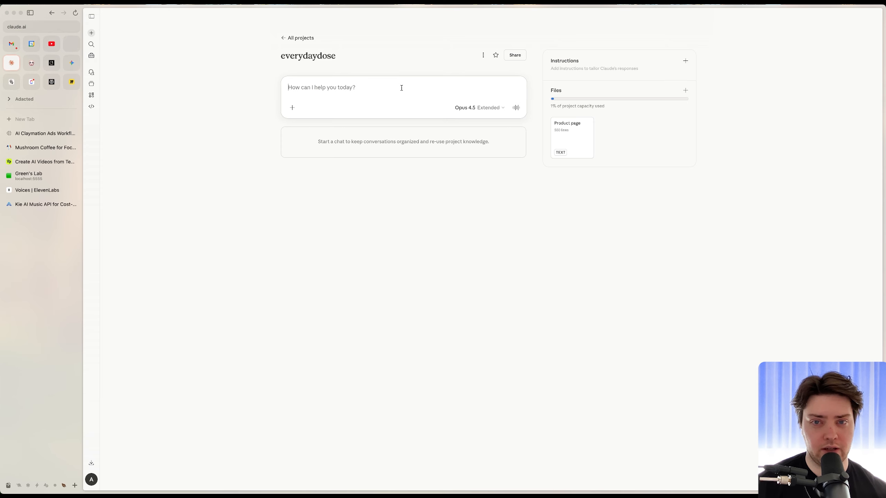
click(402, 87)
key(super+v)
Replace the __BRAND__ placeholder in the prompt's first line with "everyday dose" and submit the prompt
scroll(402, 140, up, 15)
double_click(455, 88)
text(ev)
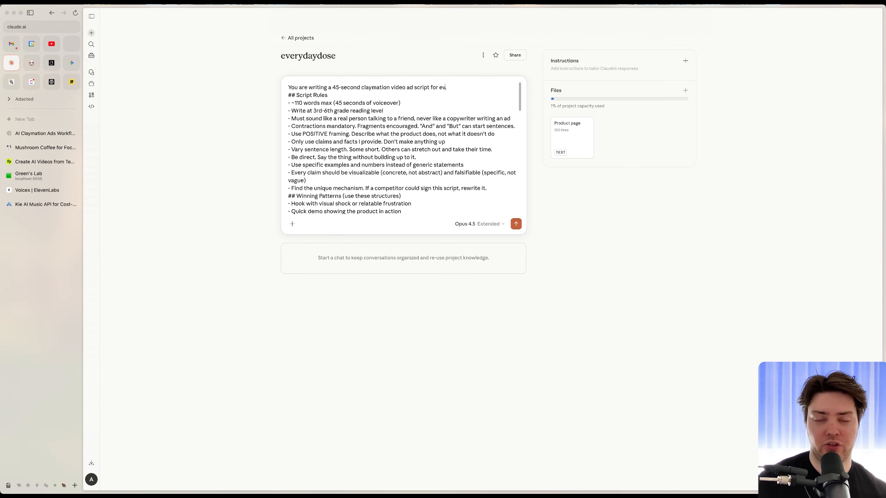
text(er)
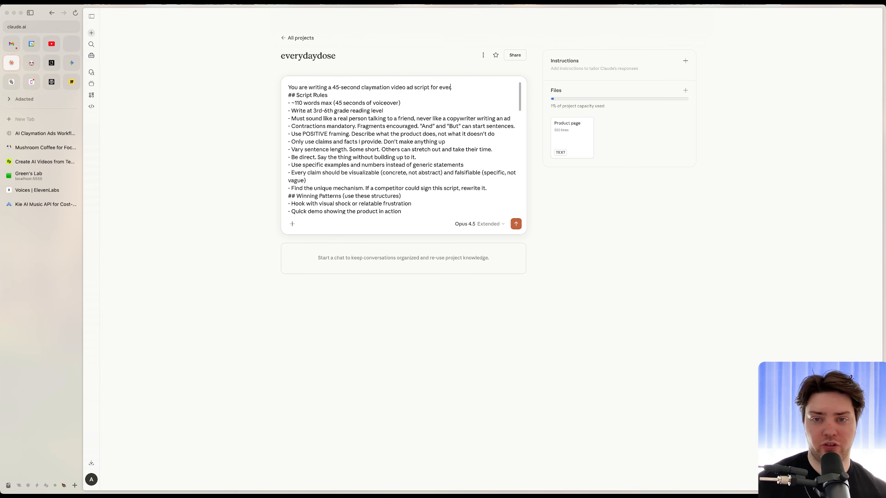
text(yday dose)
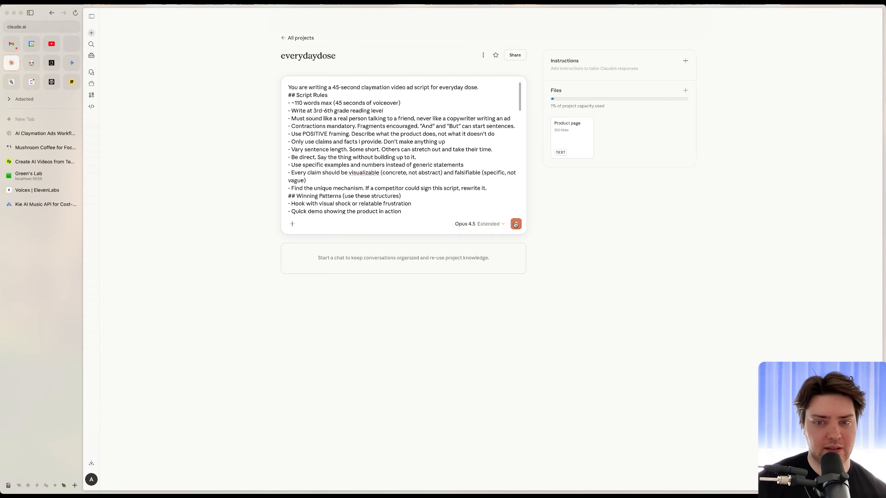
text(.)
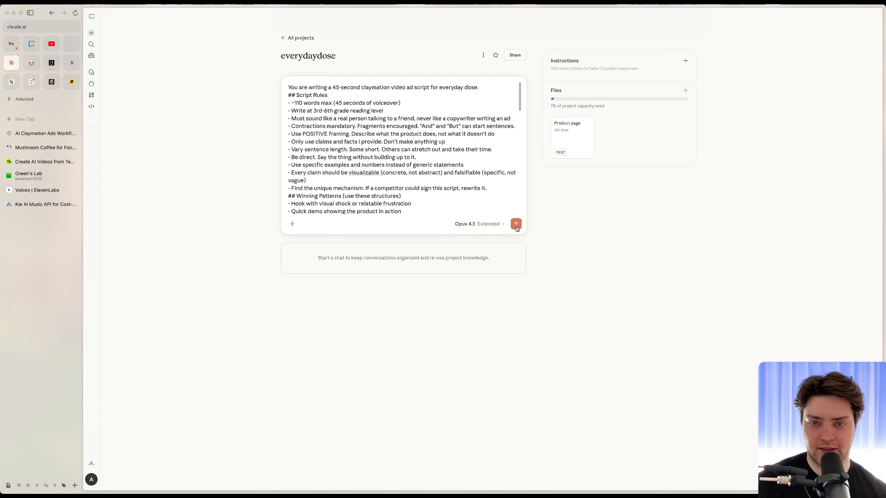
key(Return)
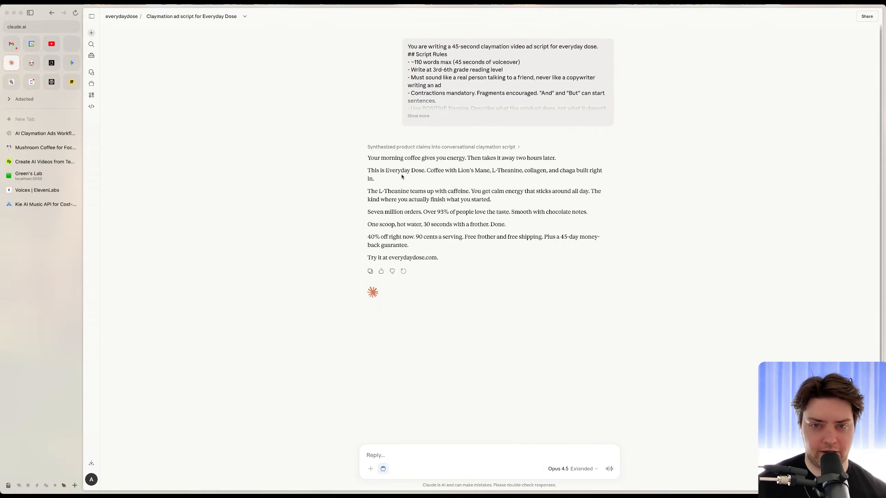
Copy "Prompt #1 - Confirm Direction" from the Notion workflow and send it in the Claude script chat
click(39, 133)
scroll(385, 291, down, 16)
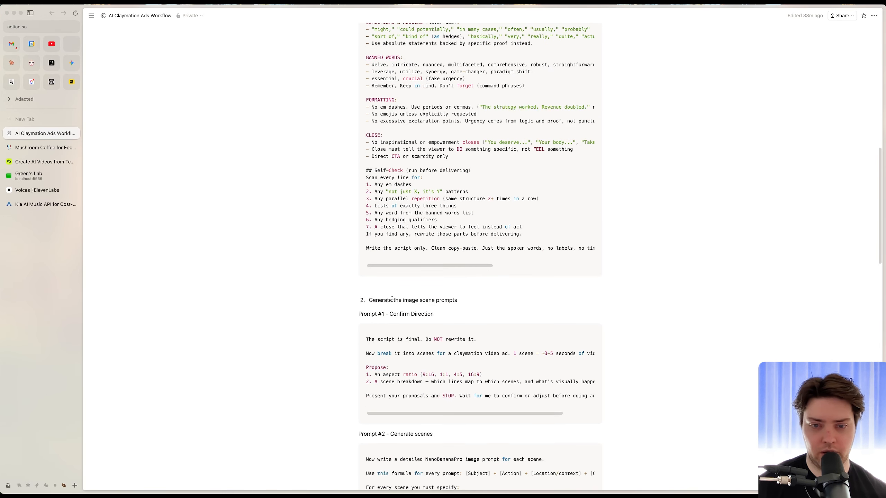
scroll(384, 290, down, 1)
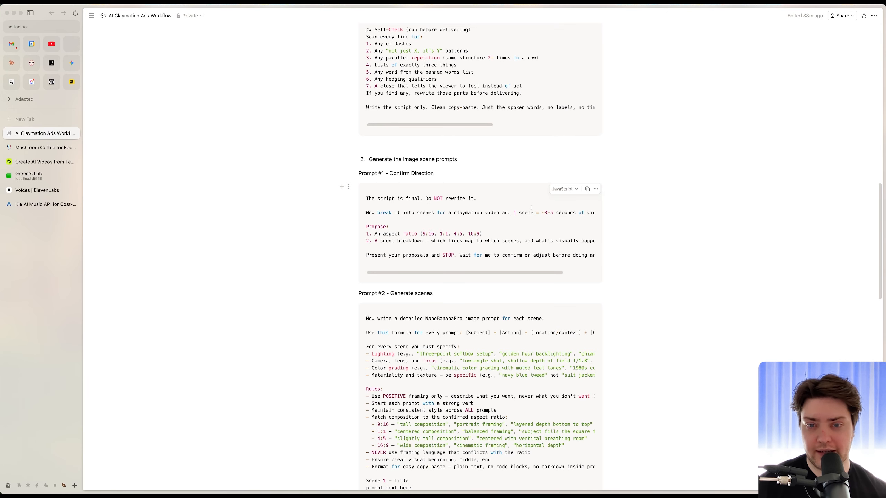
click(587, 189)
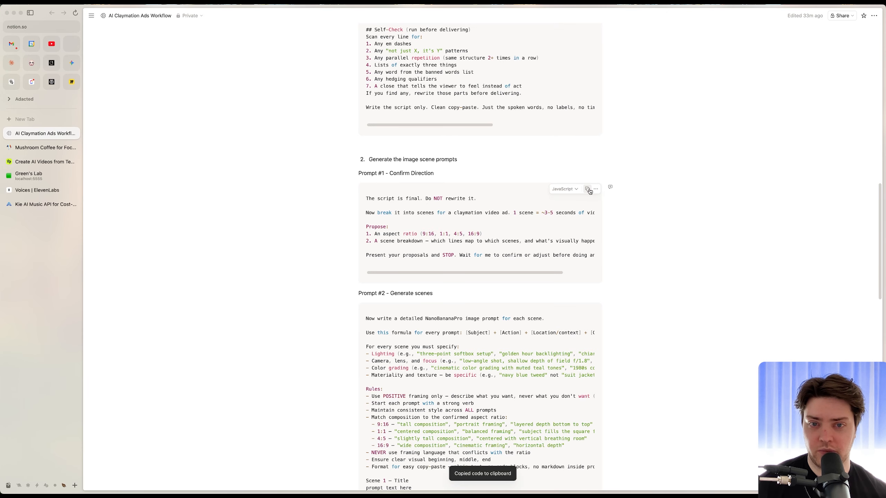
click(11, 63)
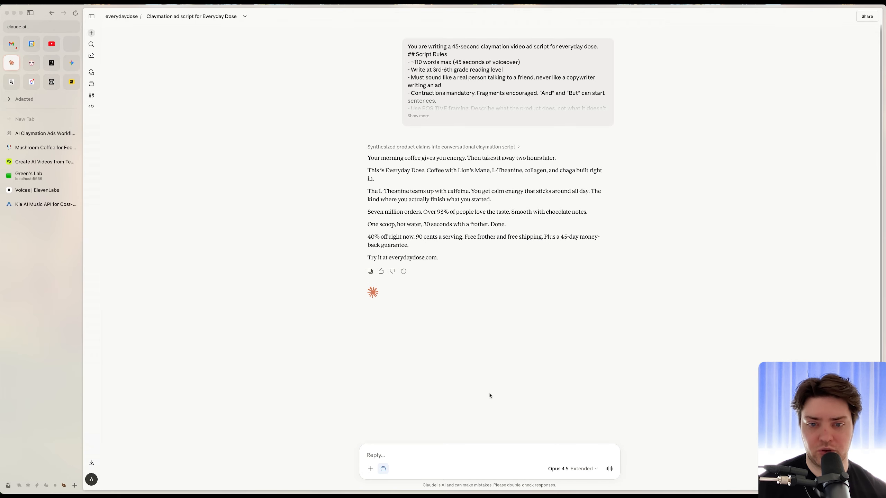
key(ctrl+v)
key(Return)
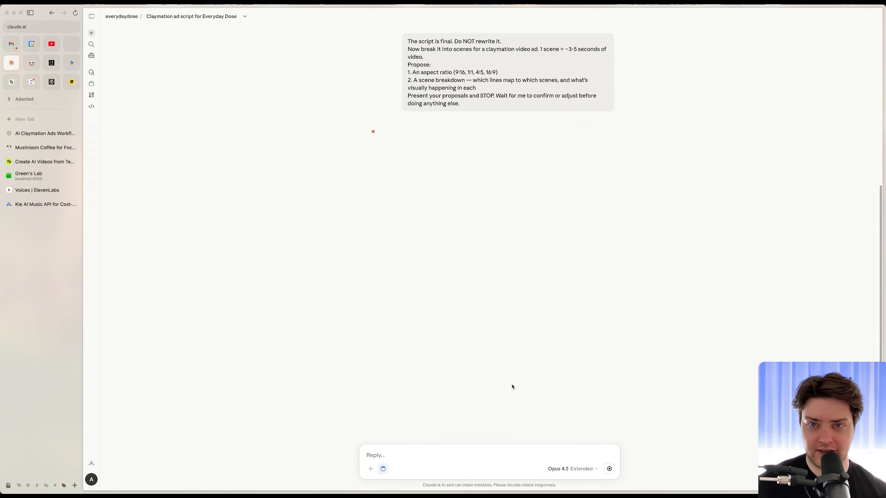
Review the proposed scene breakdown and send the Notion workflow's "Prompt #2 - Generate scenes" in the same Claude chat
drag(367, 136, 527, 350)
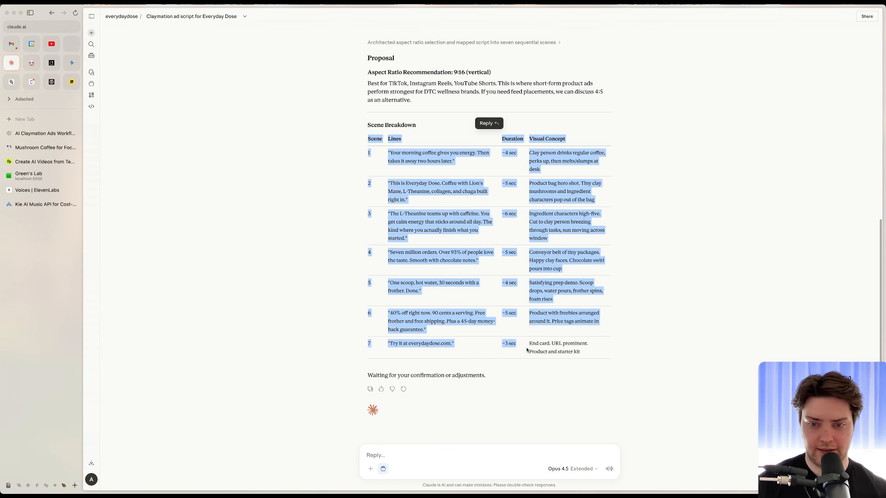
click(571, 341)
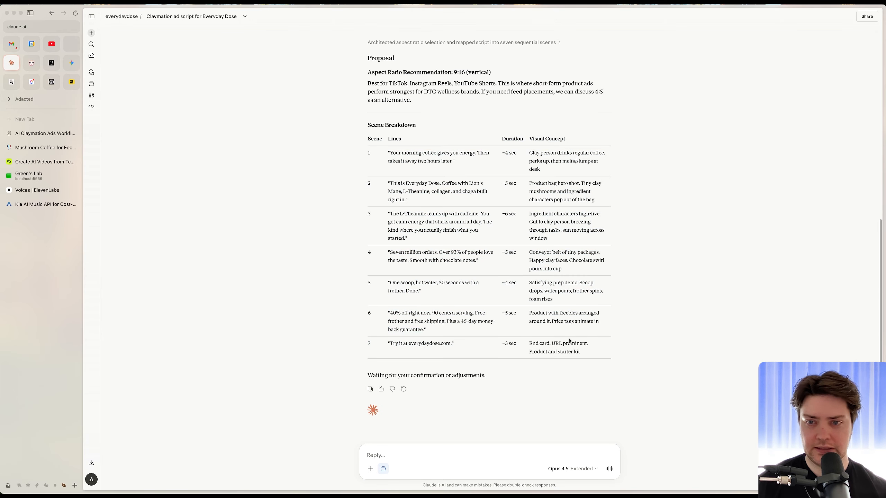
scroll(570, 341, up, 10)
scroll(311, 162, down, 10)
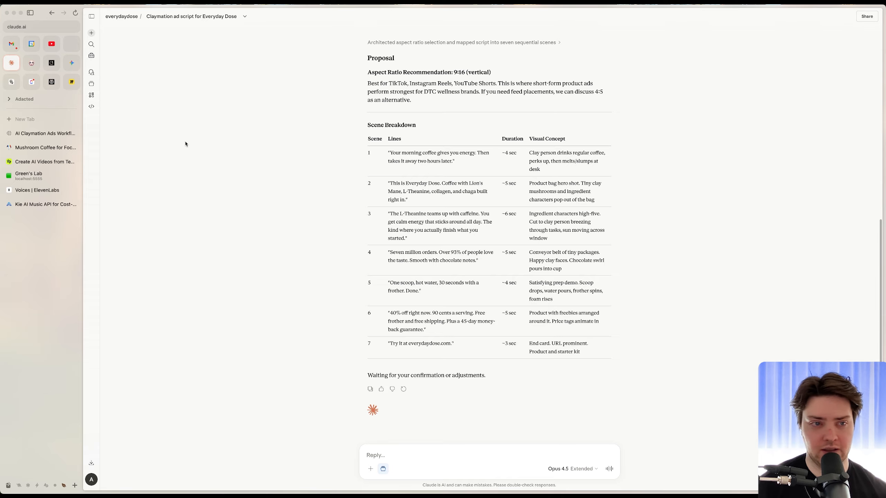
key(ctrl+Tab)
scroll(447, 247, down, 4)
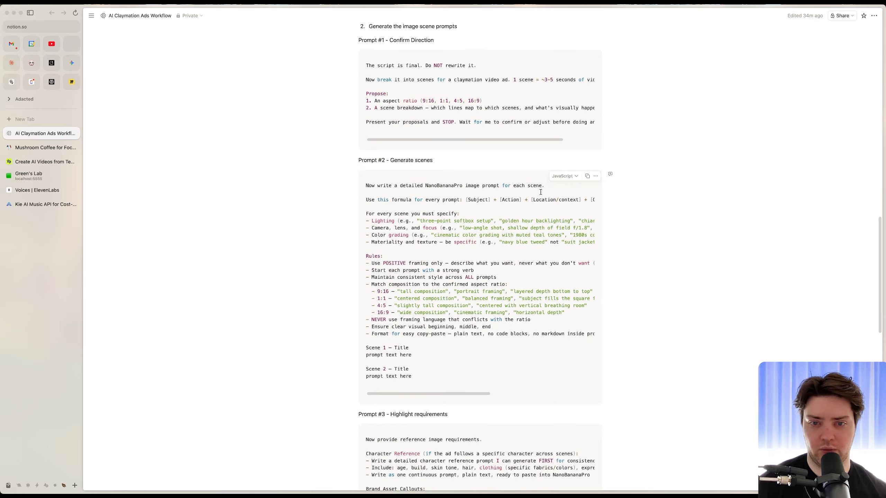
click(588, 176)
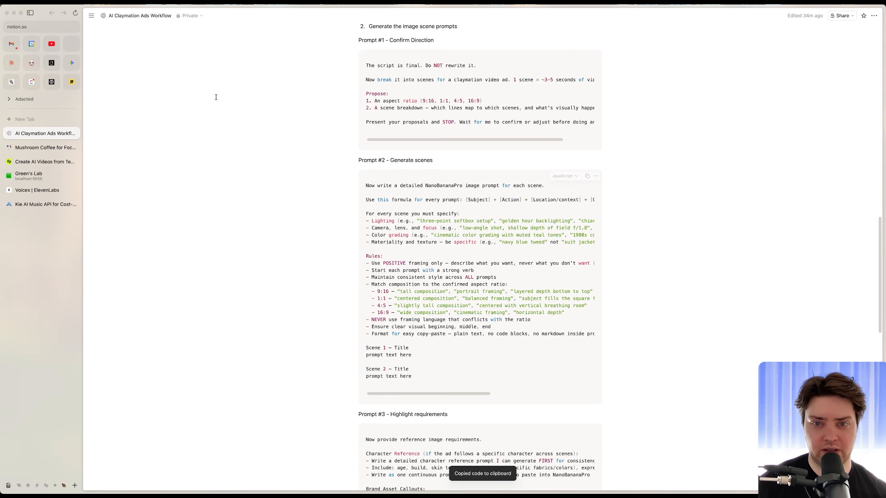
key(ctrl+Tab)
key(ctrl+v)
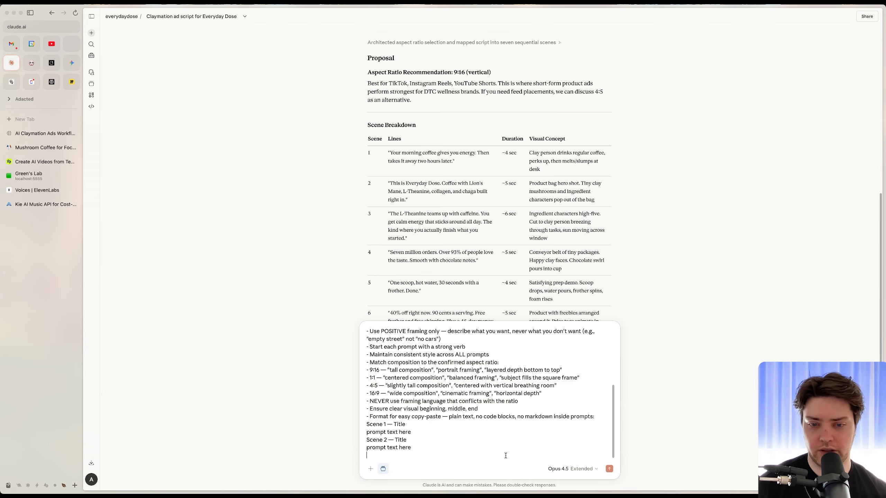
click(610, 469)
Return to the Notion workflow and examine "Prompt #3 - Highlight requirements", including its character reference and brand asset callout sections
key(ctrl+Tab)
scroll(474, 309, down, 3)
scroll(611, 260, down, 3)
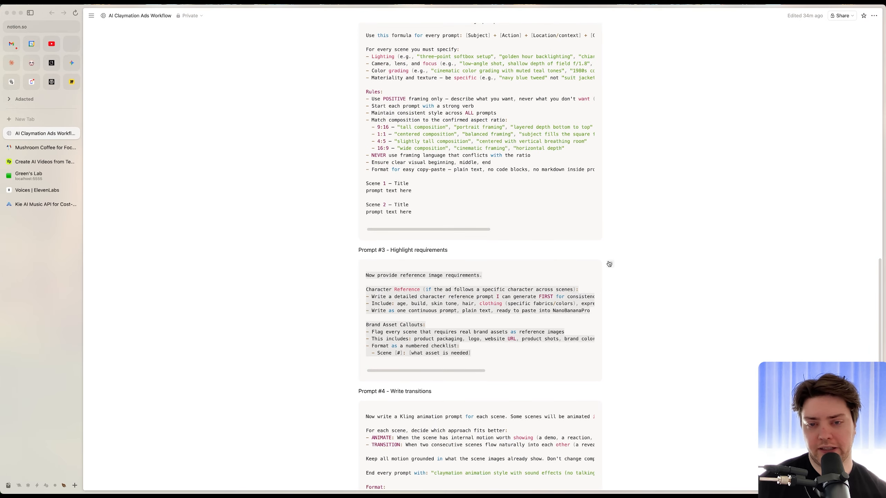
drag(361, 192, 453, 191)
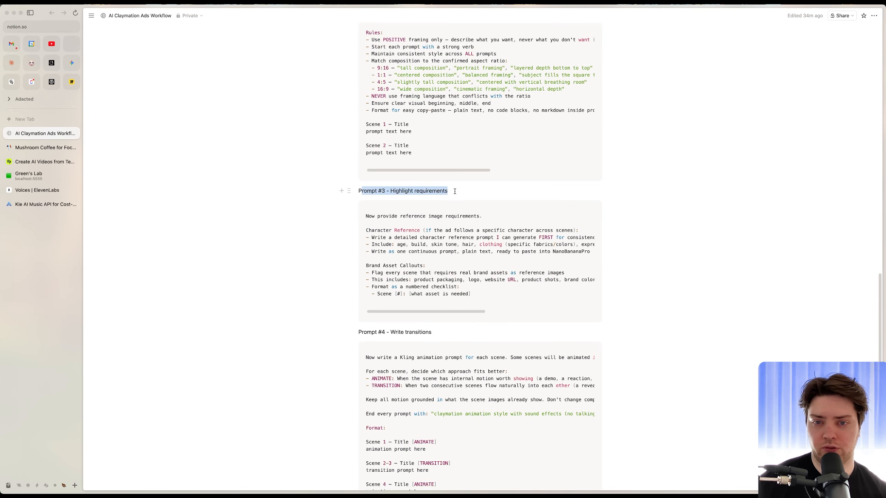
click(406, 280)
drag(366, 231, 384, 260)
drag(461, 312, 440, 234)
click(476, 280)
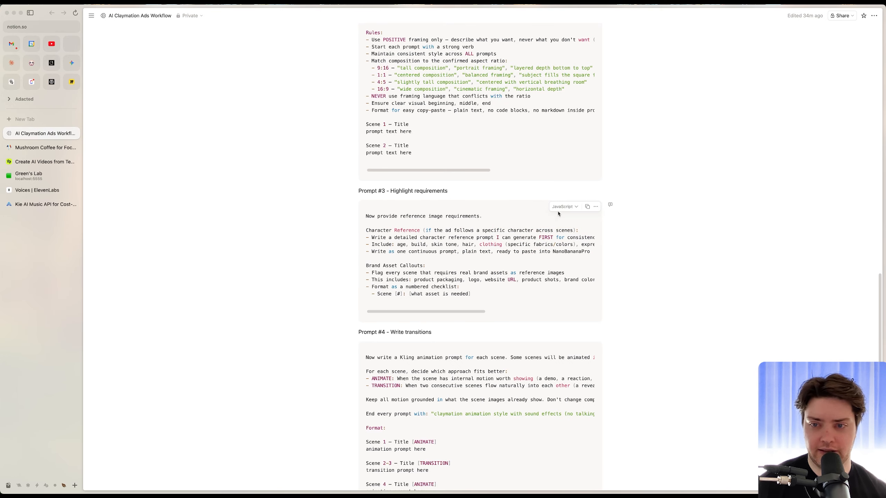
Copy "Prompt #3 - Highlight requirements" and send it in the Claude chat to get the reference image requirements
click(587, 207)
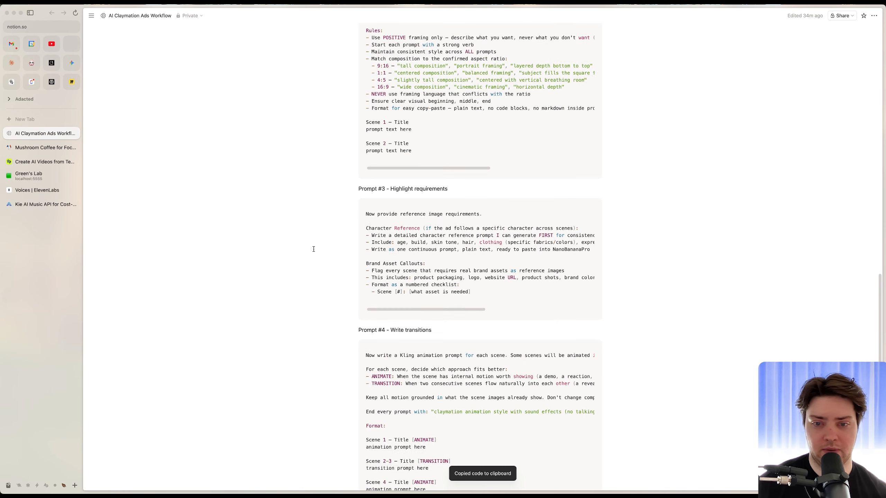
scroll(313, 249, down, 1)
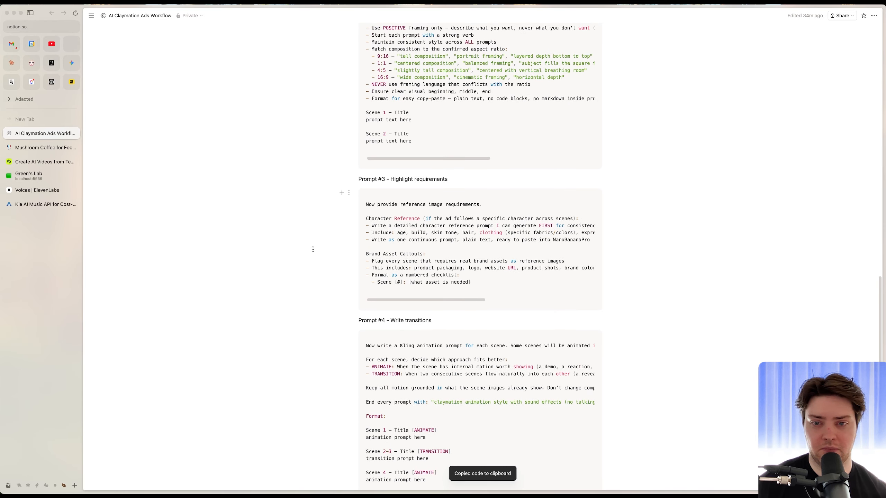
click(11, 64)
key(super+v)
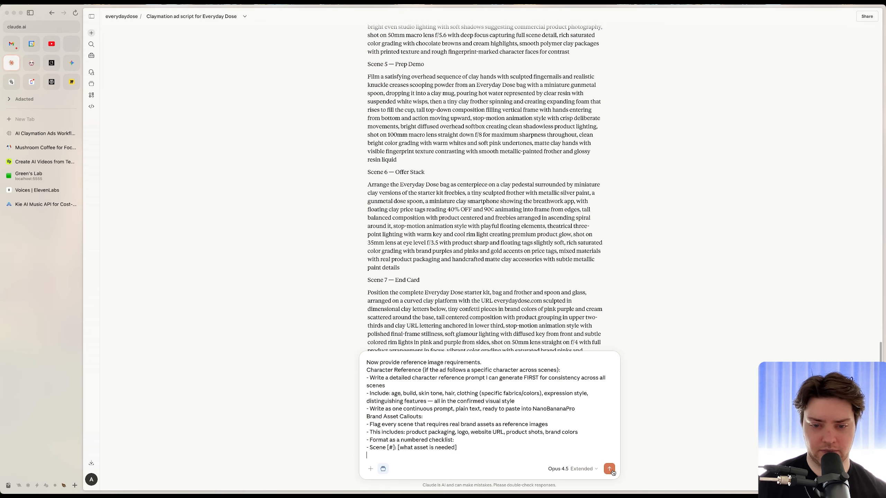
click(609, 468)
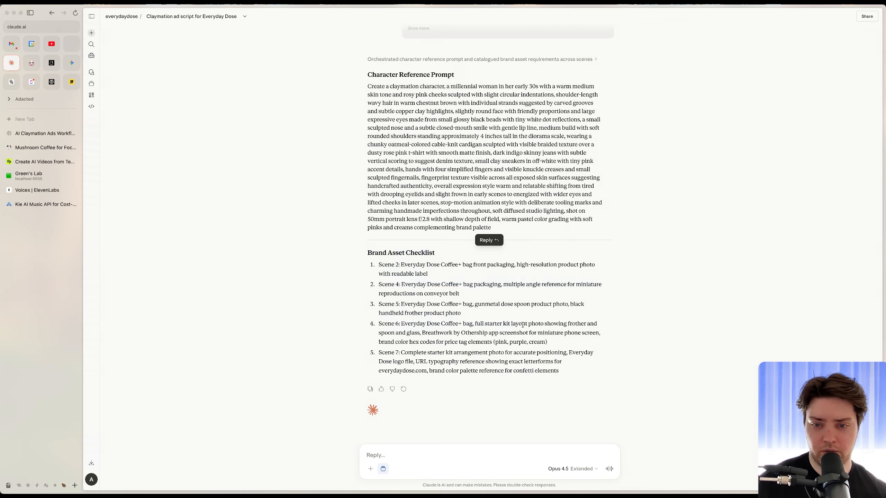
scroll(479, 271, up, 5)
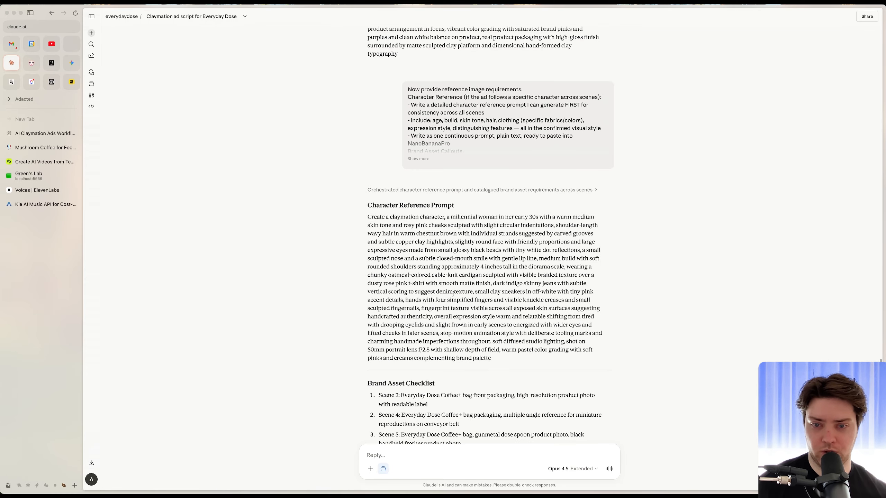
Review the Character Reference Prompt and Brand Asset Checklist in Claude, and look over the prompts following "Prompt #3" in the Notion workflow
scroll(510, 296, down, 1)
drag(368, 192, 480, 196)
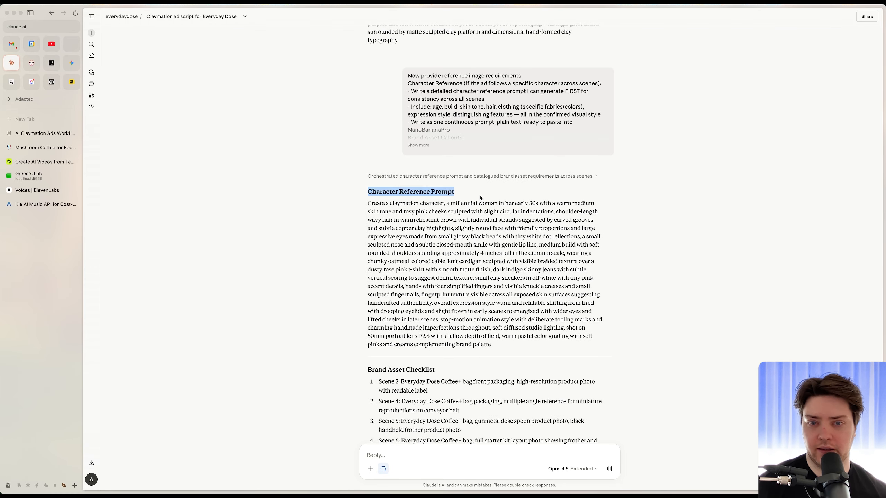
click(481, 197)
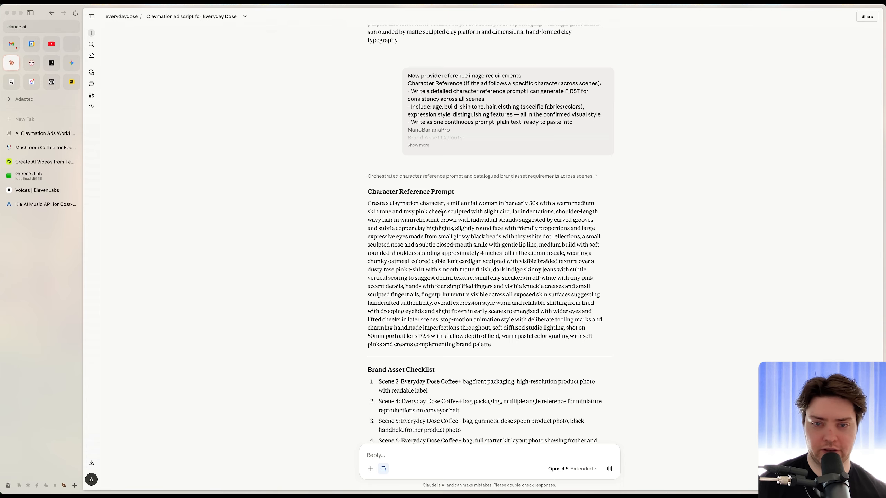
scroll(442, 244, down, 3)
click(45, 133)
scroll(484, 260, down, 4)
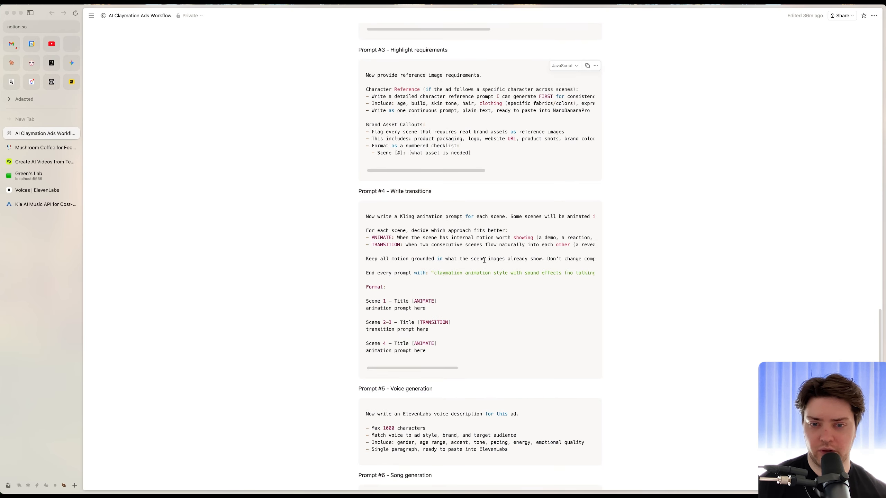
scroll(485, 261, down, 1)
Copy the full Character Reference Prompt text from the Claude chat into the image description in Green's Lab
click(11, 63)
drag(367, 85, 537, 223)
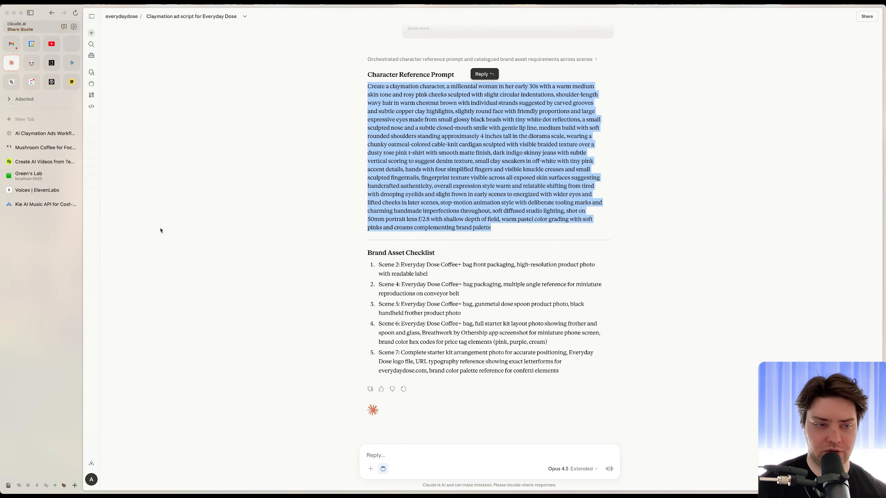
click(29, 176)
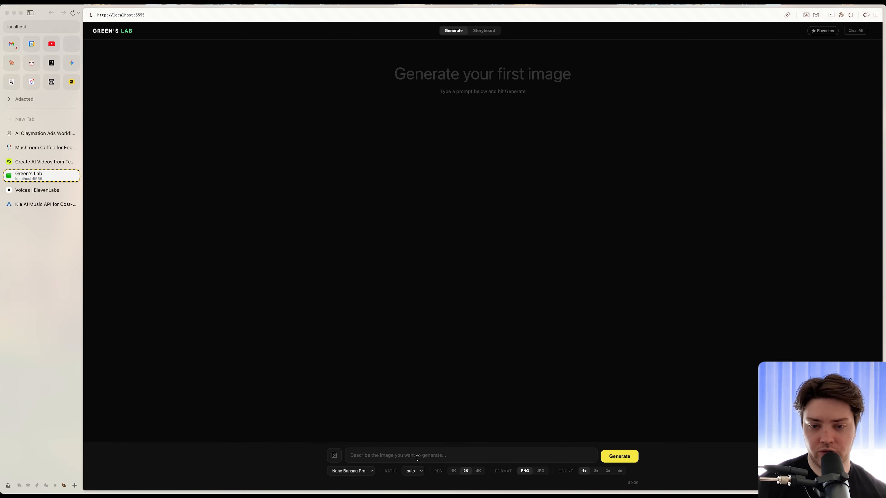
click(417, 458)
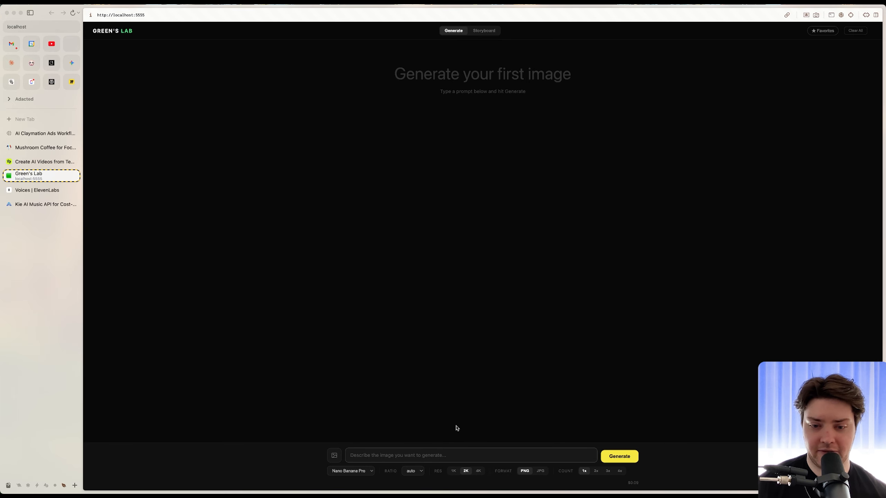
click(476, 455)
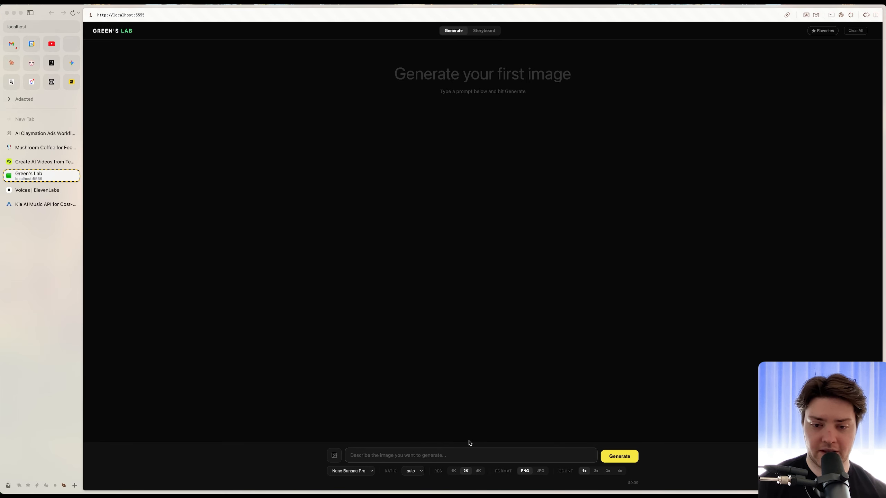
key(super+v)
Generate two character images from the prompt at a 9:16 ratio
click(416, 473)
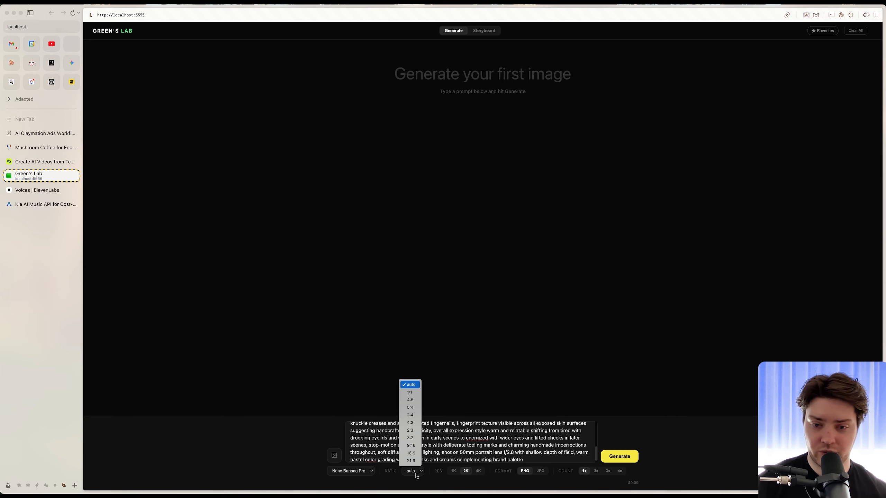
click(410, 446)
click(595, 471)
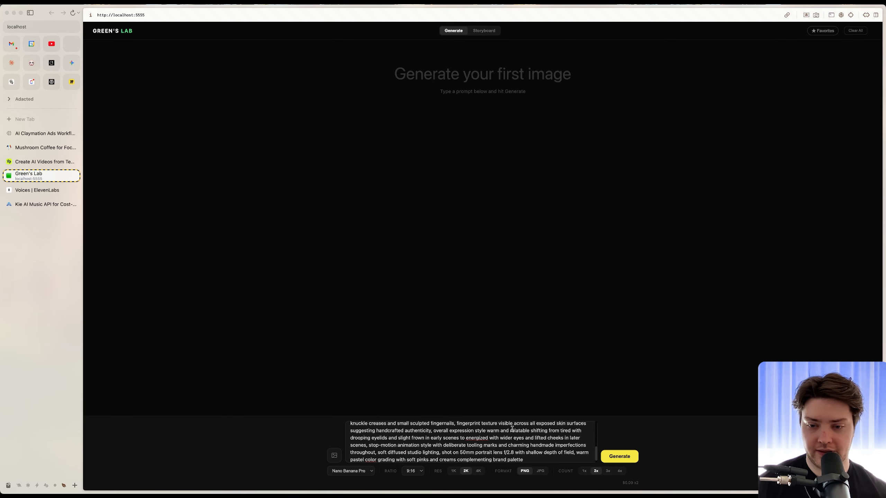
click(620, 457)
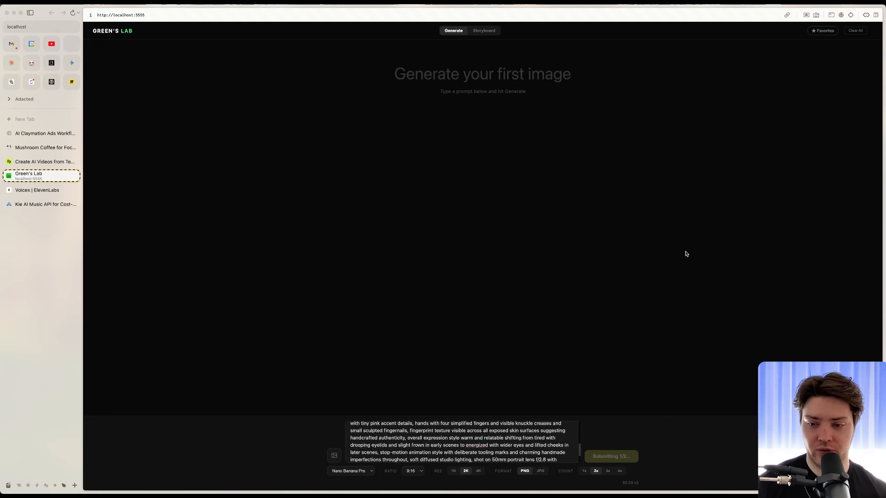
Return to the Claude chat and review the scene image prompts, starting from "Scene 1 — The Crash"
key(ctrl+Tab)
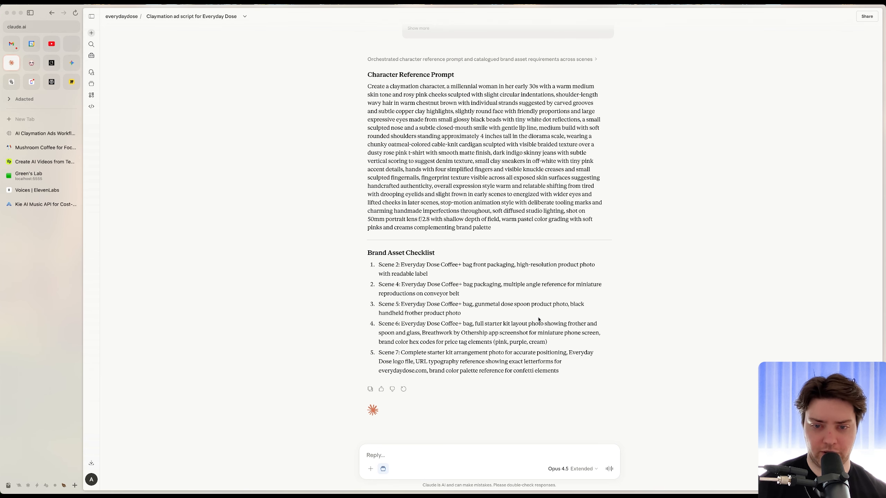
scroll(506, 290, up, 15)
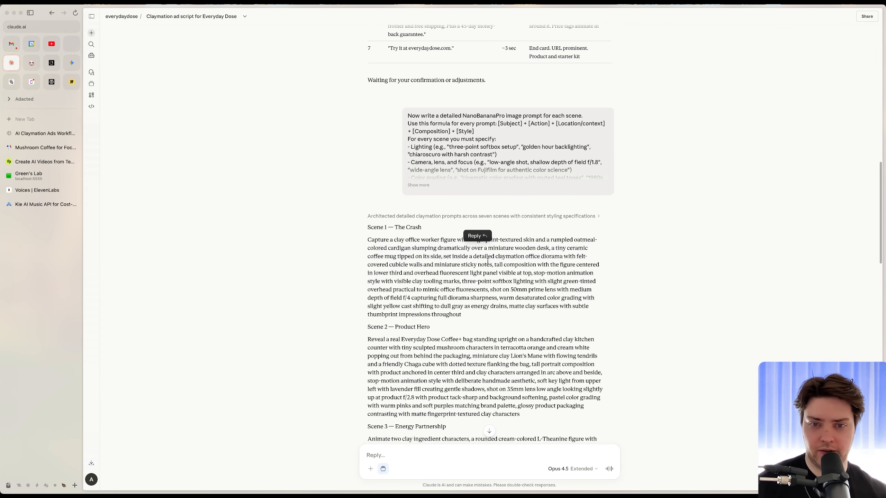
scroll(488, 261, down, 2)
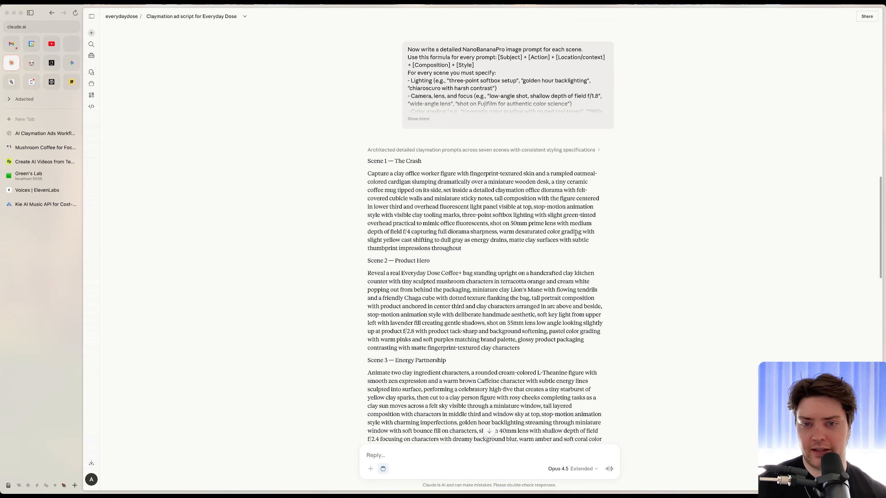
scroll(576, 233, down, 1)
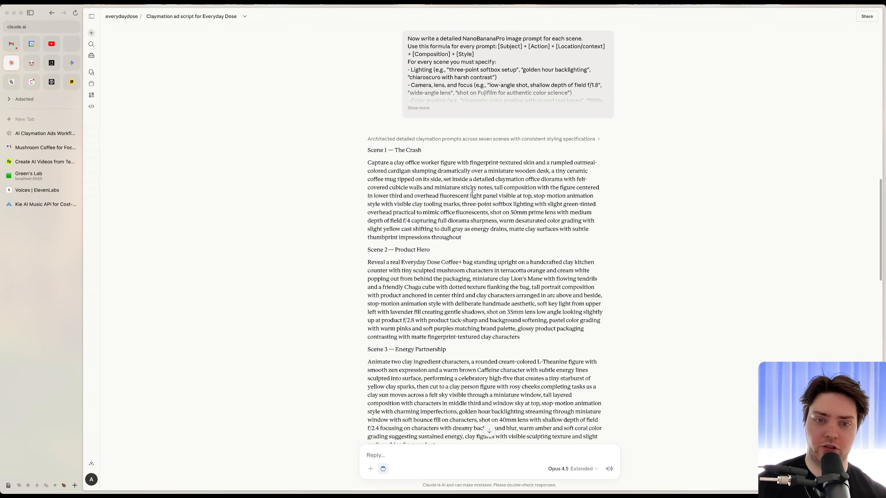
Switch to Green's Lab and save the second generated character image as "Character Reference" in the Everydaydose Youtube folder
key(ctrl+Tab)
mouse_move(436, 90)
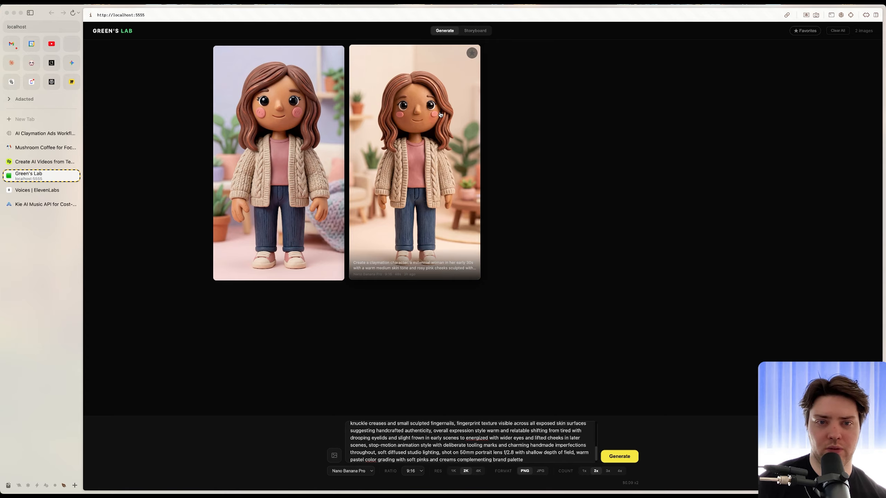
click(453, 132)
click(535, 260)
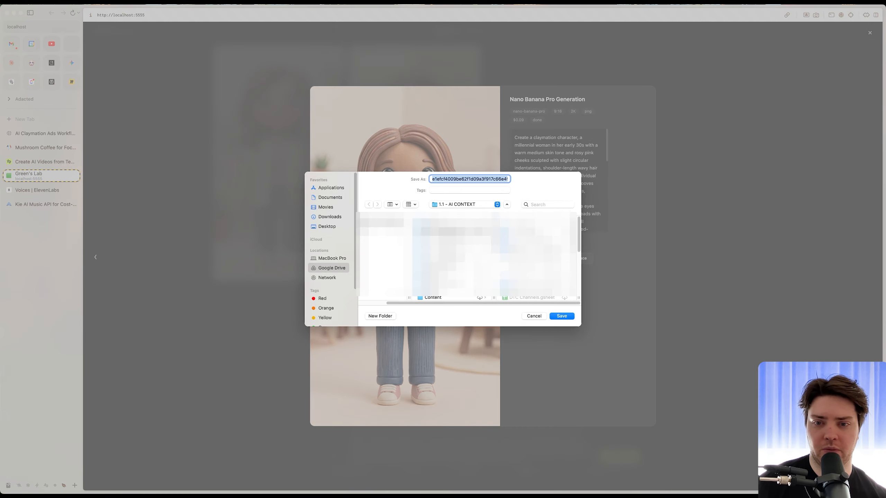
click(330, 218)
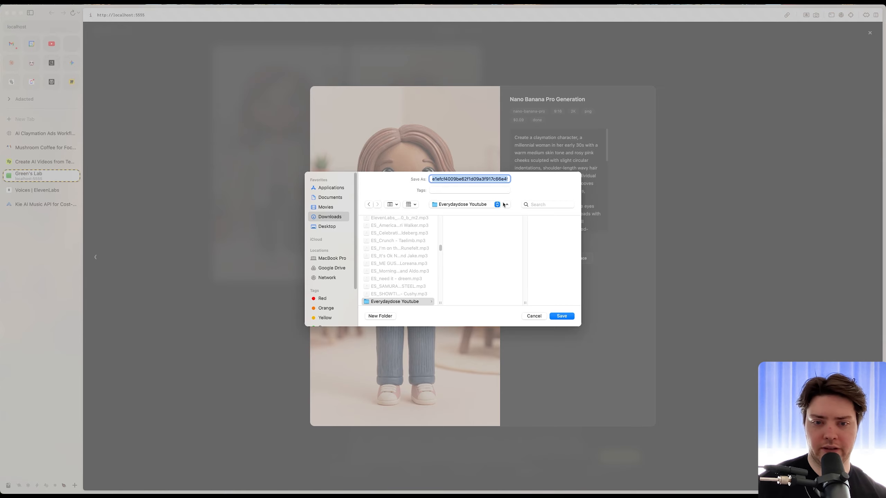
text(Character R)
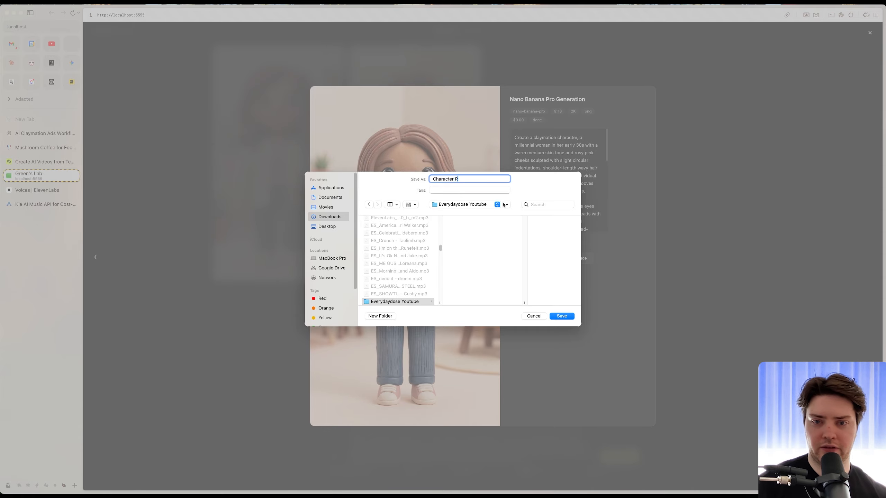
text(eference)
key(Return)
click(108, 316)
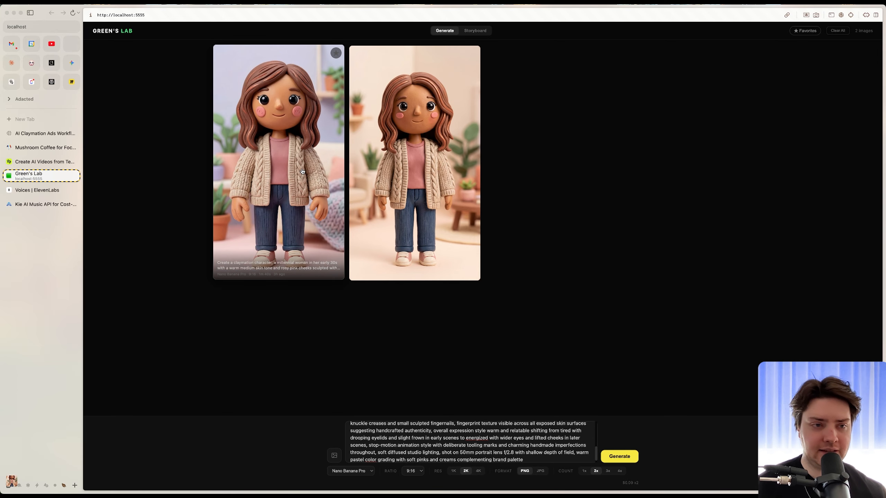
Copy all scene image prompts from "Scene 1 — The Crash" through "Scene 7 — End Card" in the Claude chat
click(11, 63)
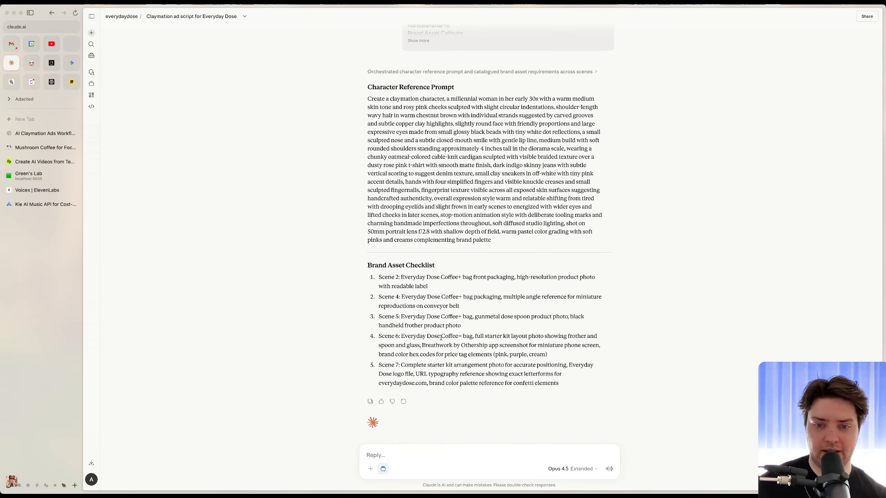
scroll(441, 338, up, 20)
scroll(475, 244, down, 2)
drag(365, 192, 434, 230)
scroll(468, 237, down, 17)
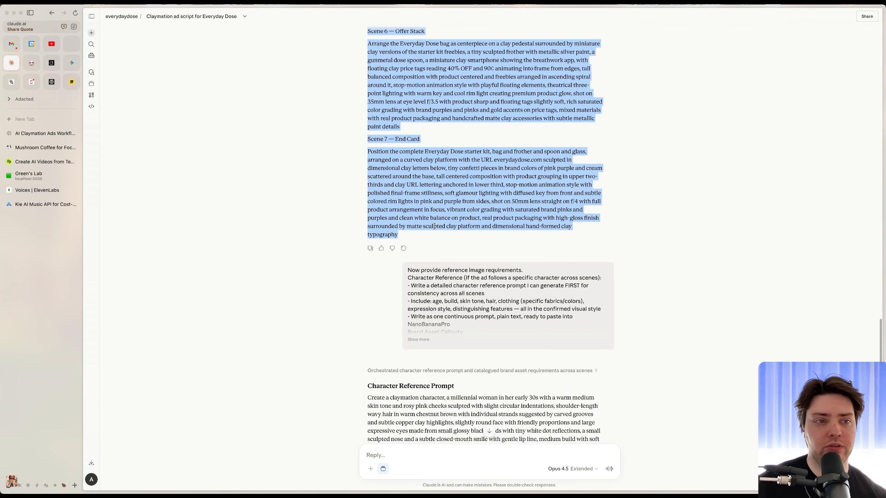
scroll(436, 307, up, 18)
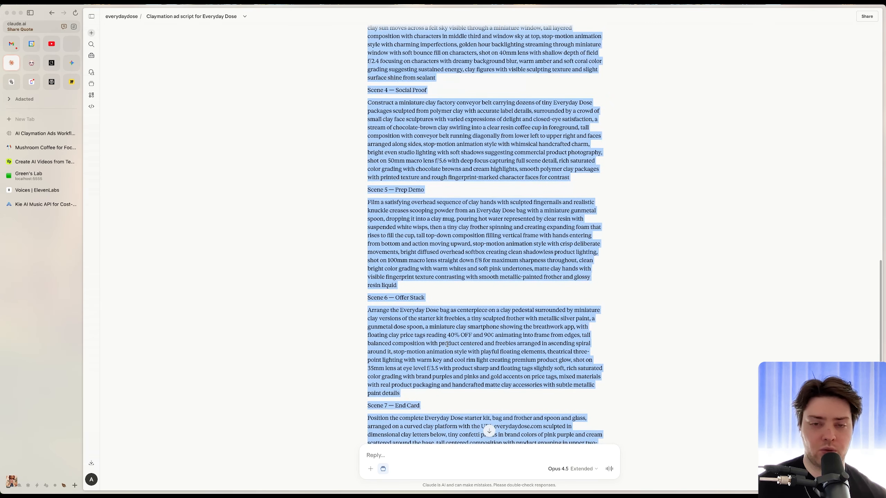
click(445, 328)
drag(468, 216, 367, 141)
click(529, 216)
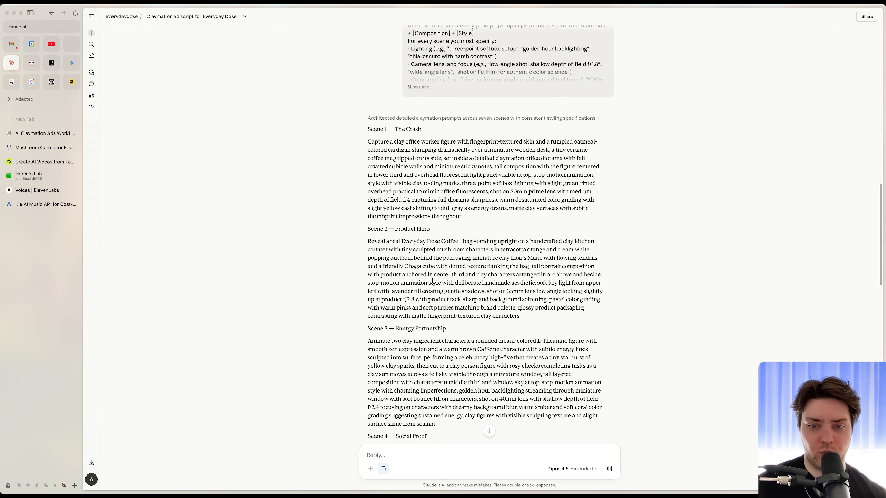
Replace the existing storyboard script in Green's Lab with the scene prompts copied from Claude
click(29, 178)
click(472, 33)
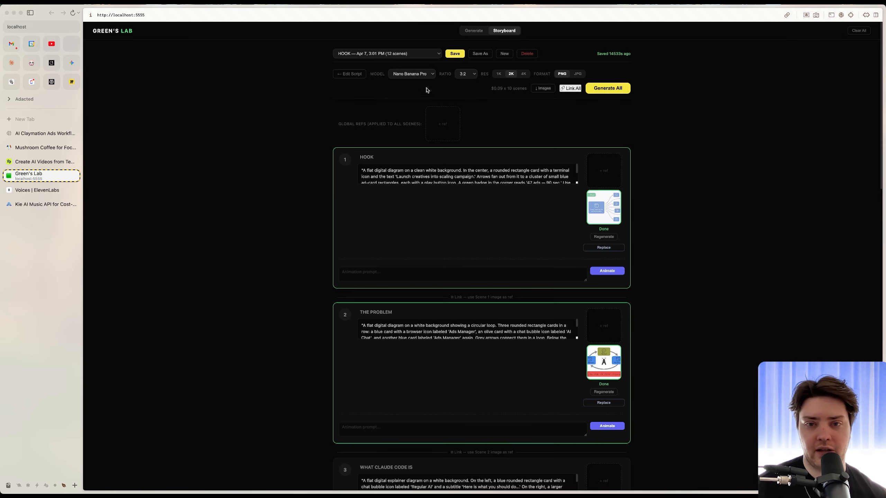
click(352, 74)
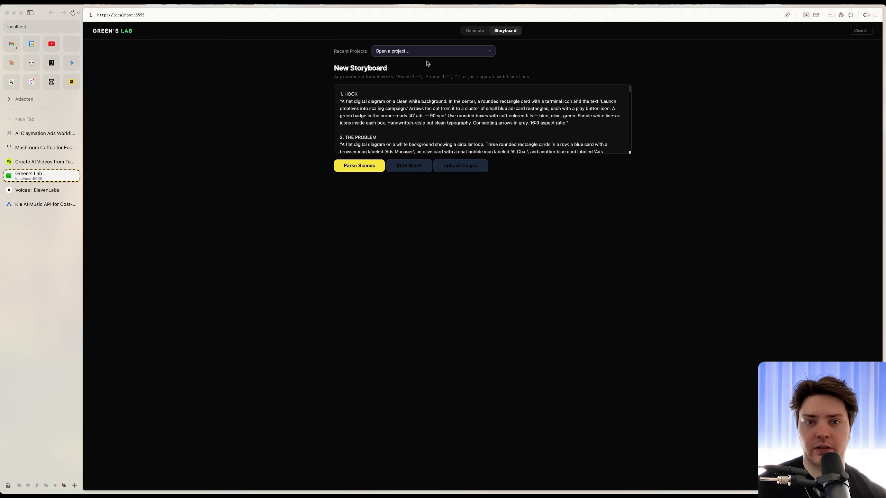
click(398, 117)
key(super+a)
key(BackSpace)
key(super+v)
scroll(379, 141, up, 10)
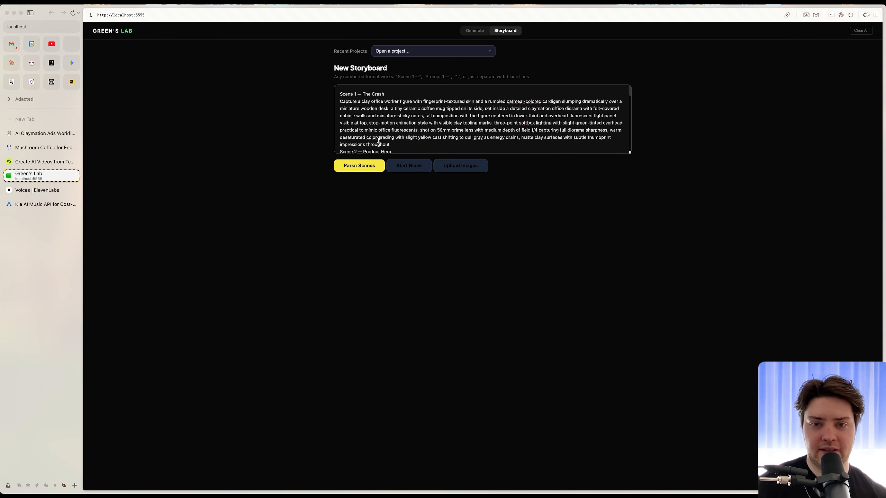
scroll(469, 132, down, 15)
Parse the pasted script into storyboard scenes and check the resulting scene list
click(359, 166)
scroll(467, 205, down, 6)
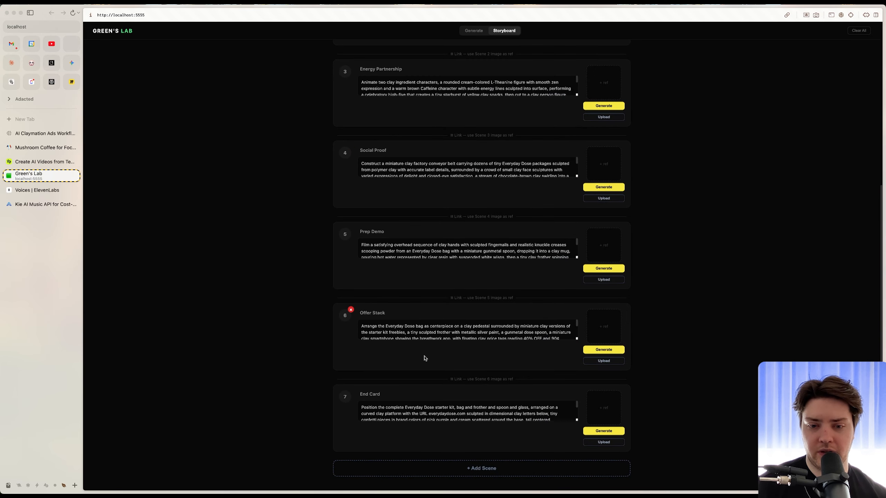
scroll(560, 284, up, 8)
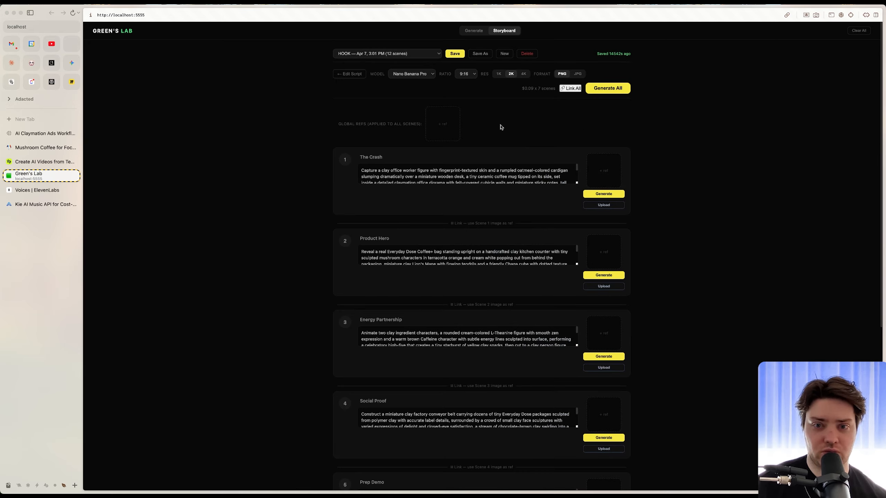
Open the reference image picker for scene 1, "The Crash", and browse to the Downloads folder
click(597, 178)
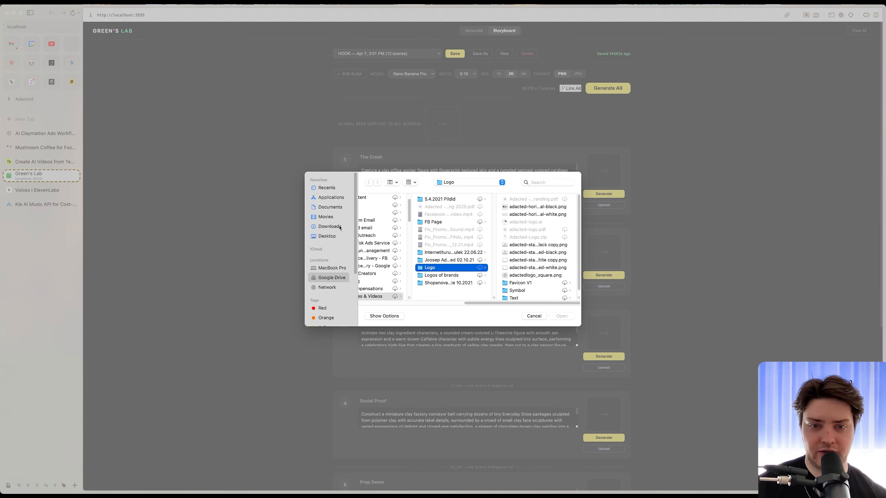
click(340, 228)
click(410, 182)
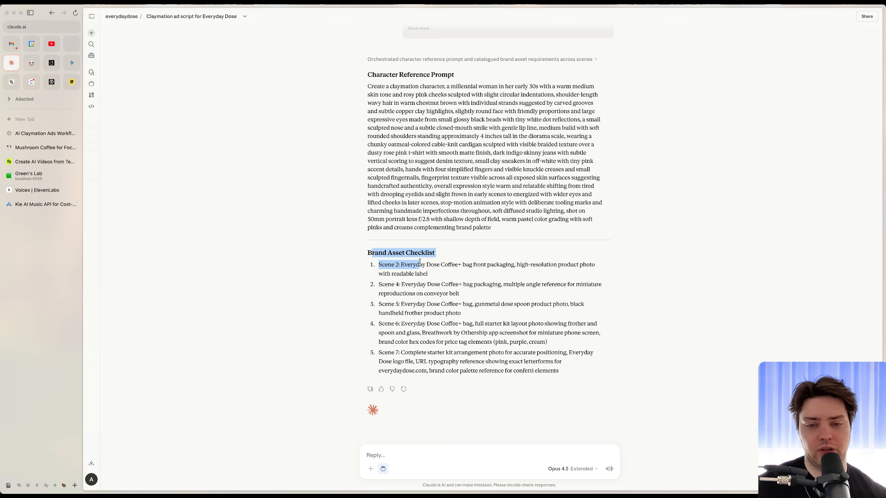
Examine Claude's Brand Asset Checklist for the reference images required by scenes 2, 4, 5, 6 and 7
drag(445, 304, 461, 323)
click(461, 323)
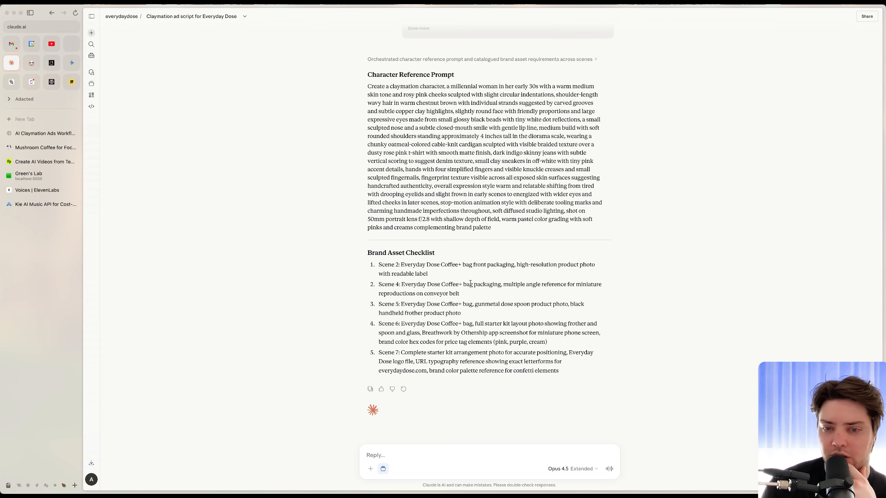
drag(426, 265, 568, 264)
click(559, 265)
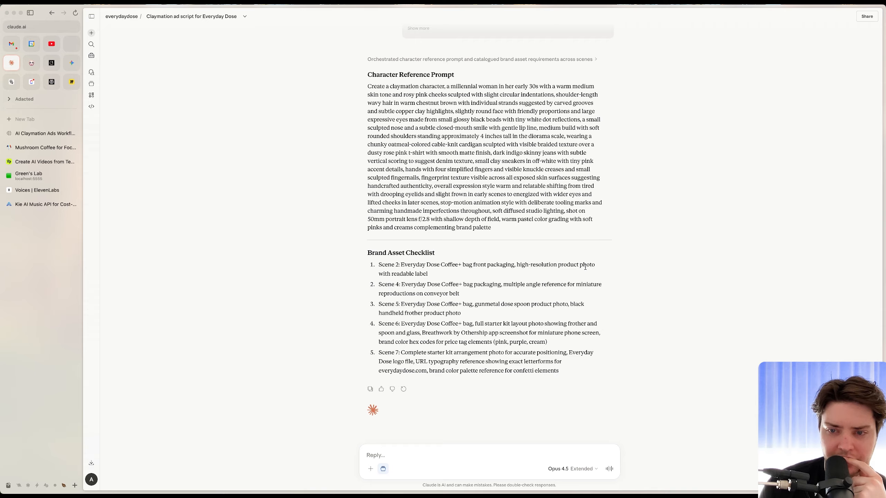
drag(445, 285, 498, 285)
click(499, 286)
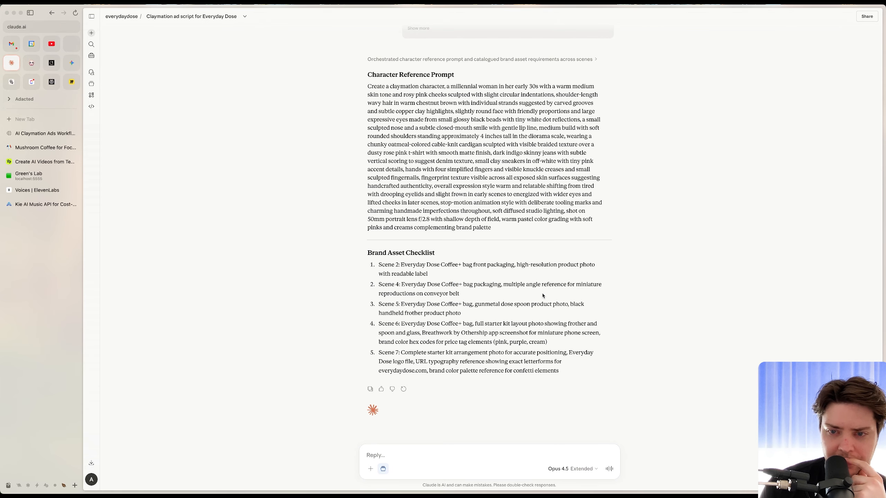
drag(395, 275, 412, 275)
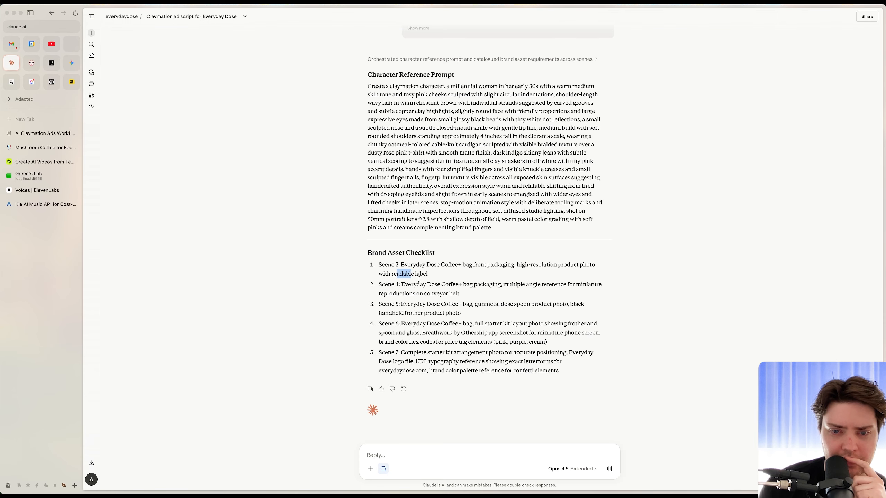
click(410, 274)
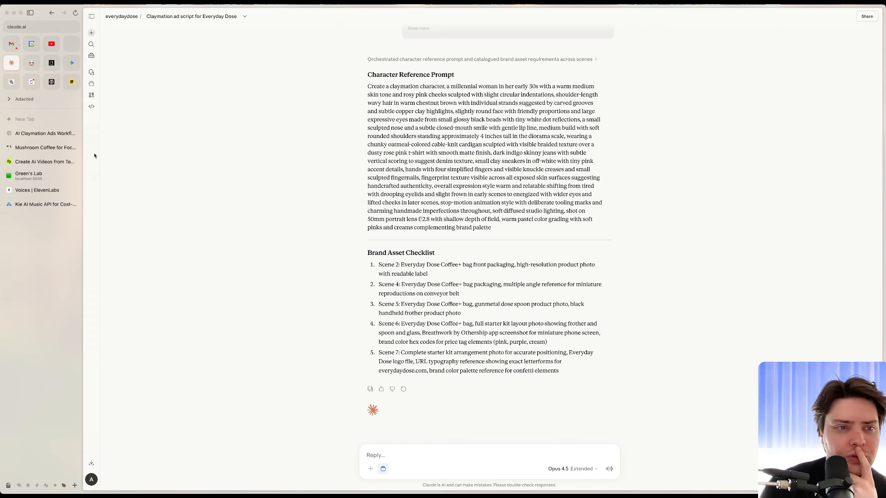
Look for bag photos on the Everyday Dose product page, and save one from an "everyday dose package" image search as productpackage.jpg
click(44, 148)
click(208, 165)
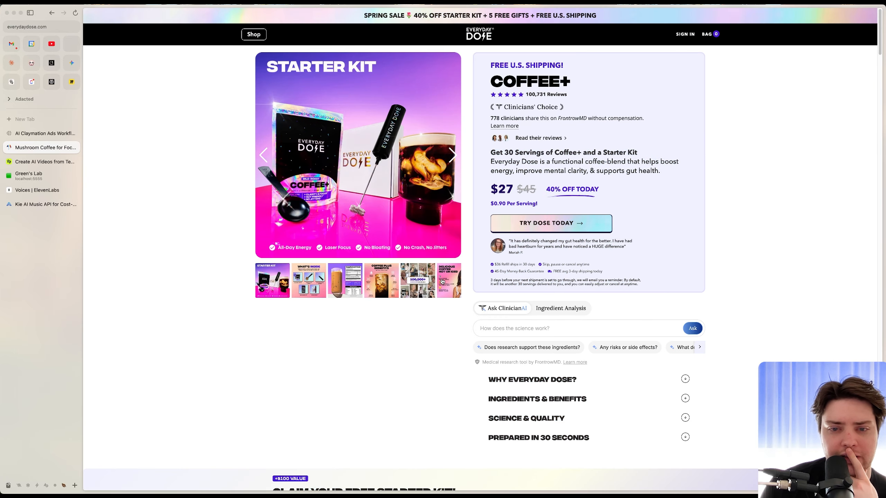
scroll(325, 289, down, 20)
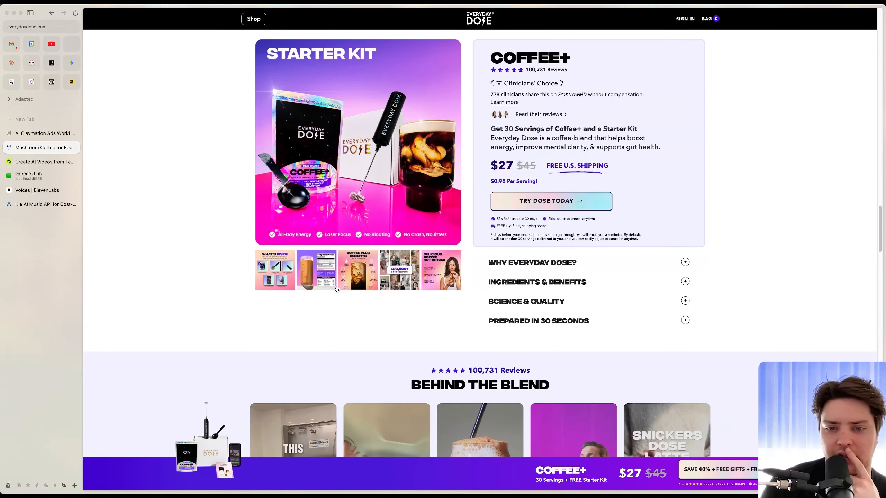
scroll(337, 288, down, 10)
scroll(337, 289, up, 20)
key(super+t)
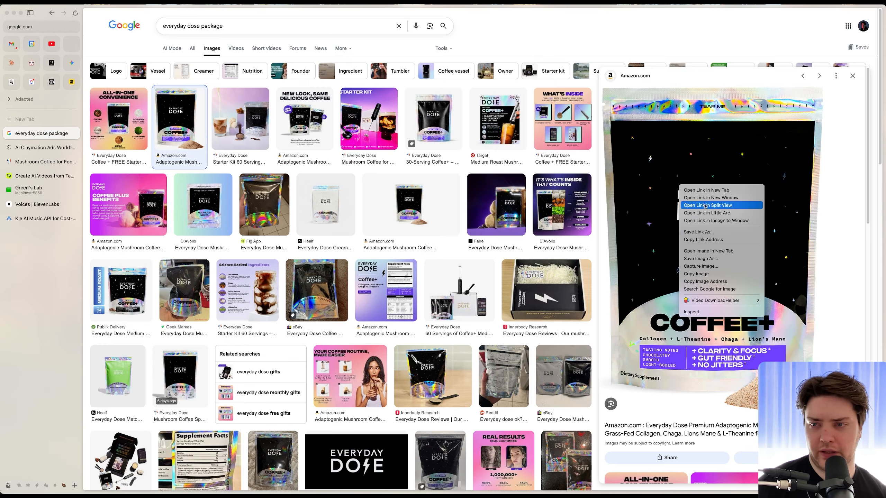
click(703, 258)
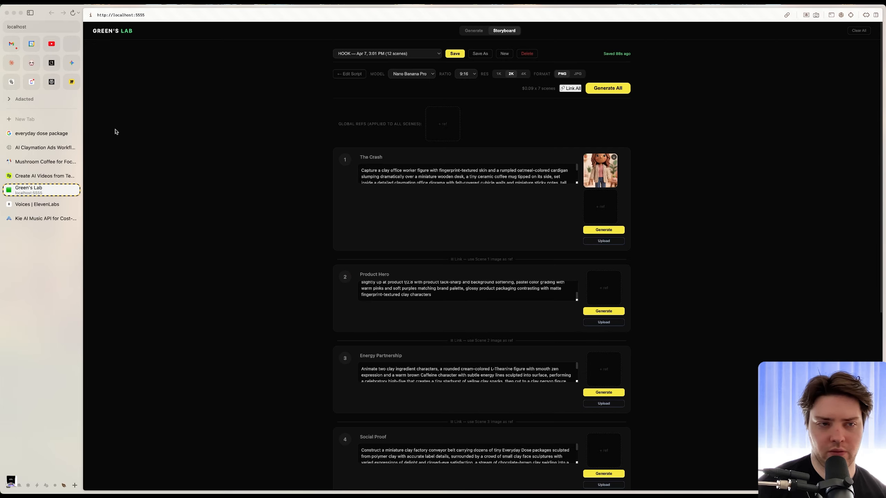
Check Claude's Brand Asset Checklist for scenes 2 and 4, and attach productpackage.jpg as the reference image for scene 2, "Product Hero"
scroll(240, 213, down, 2)
click(11, 63)
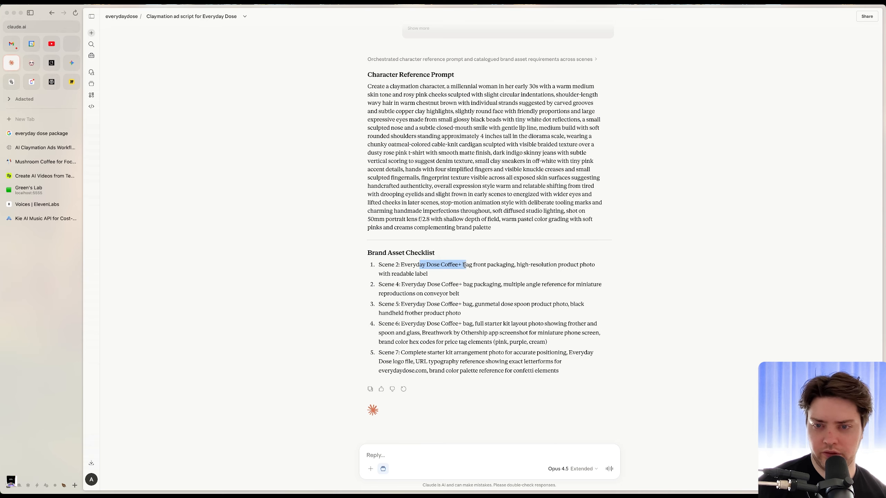
drag(393, 285, 463, 294)
click(501, 298)
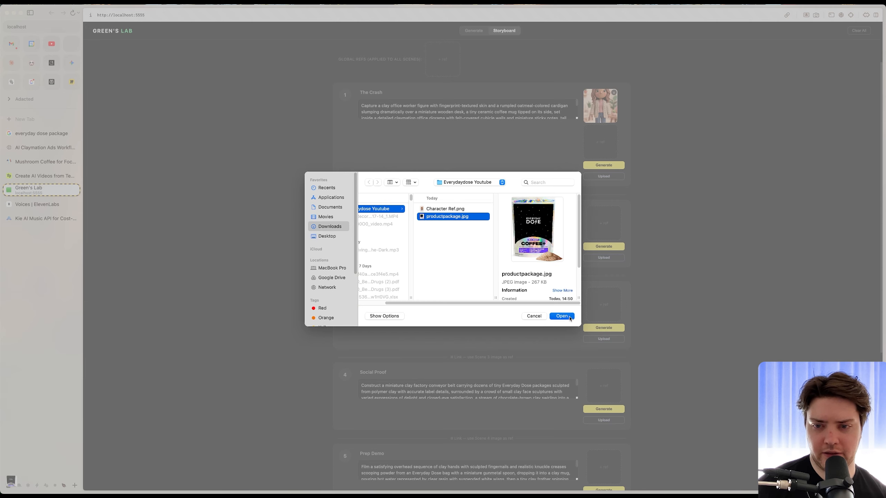
click(569, 317)
Attach productpackage.jpg as a reference image to scenes 4, 5 and 6, following the checklist in Claude
scroll(626, 305, down, 4)
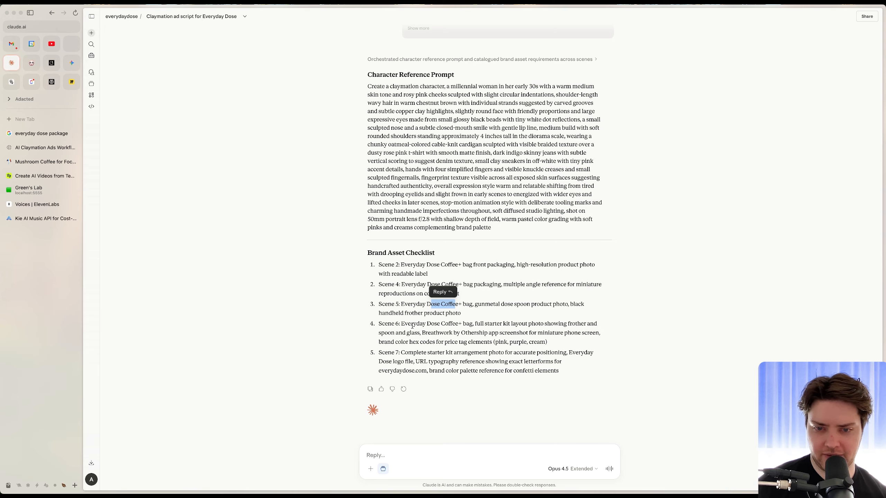
drag(413, 325, 450, 322)
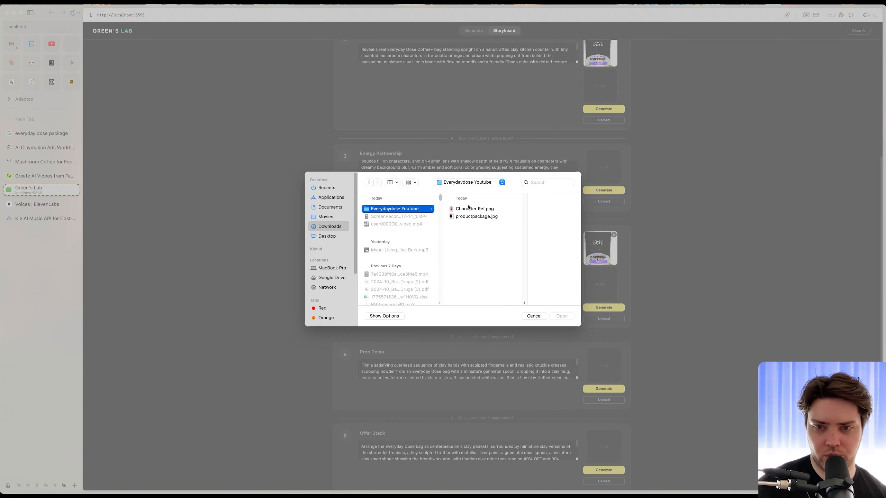
click(476, 216)
click(562, 315)
scroll(598, 312, down, 4)
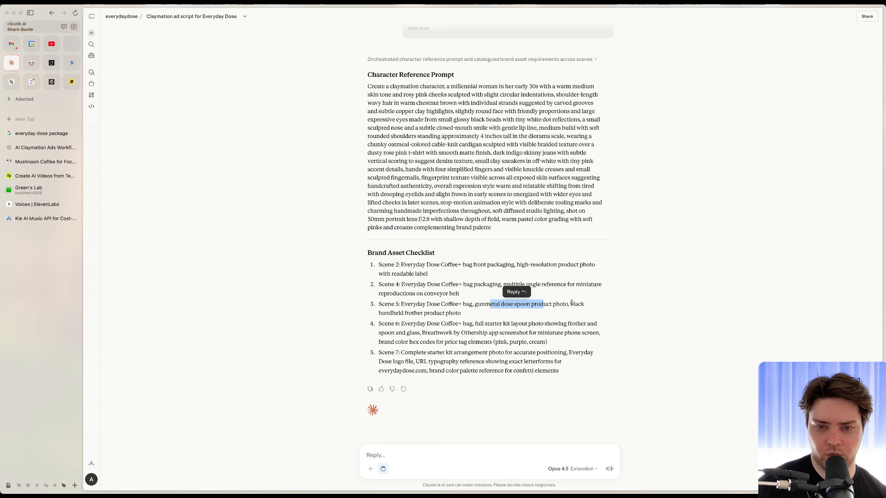
Save the Everyday Dose spoon and frother photos from image search into the Everydaydose Youtube folder and convert both to JPEG
click(453, 293)
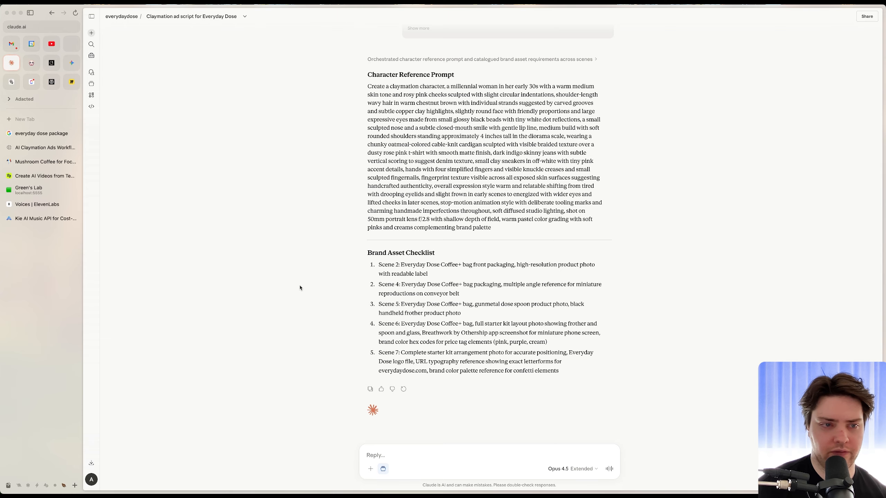
click(45, 134)
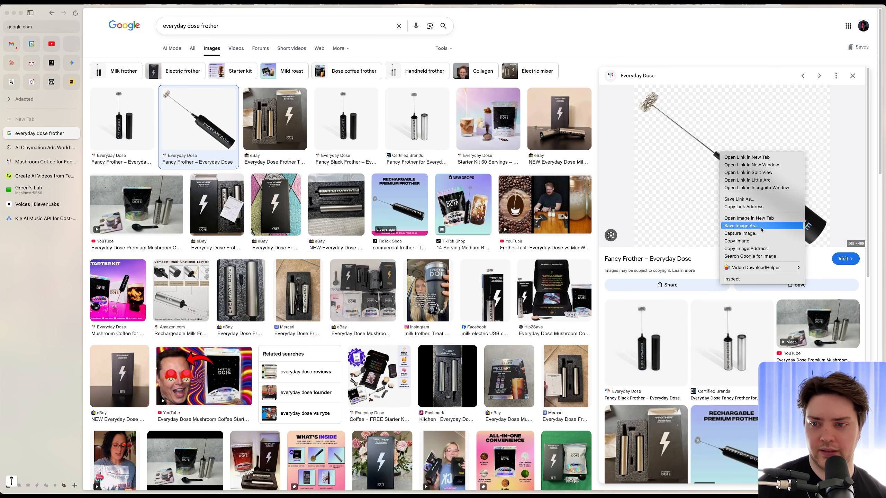
click(761, 229)
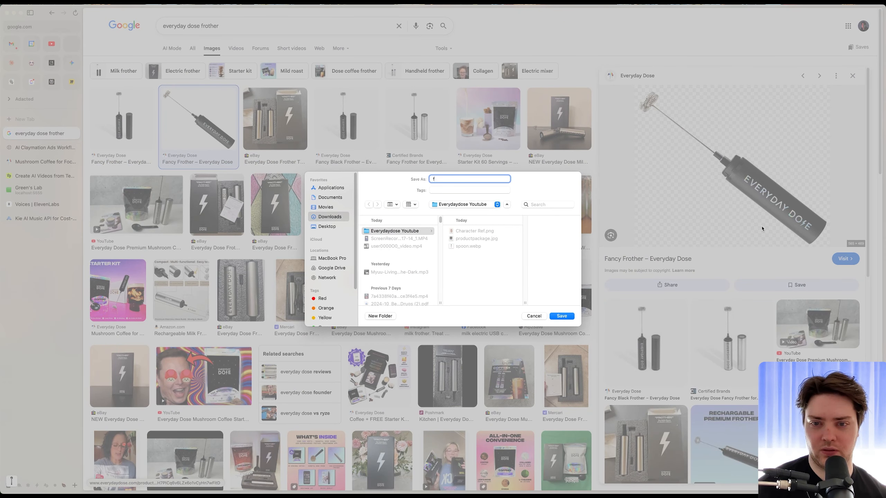
key(Return)
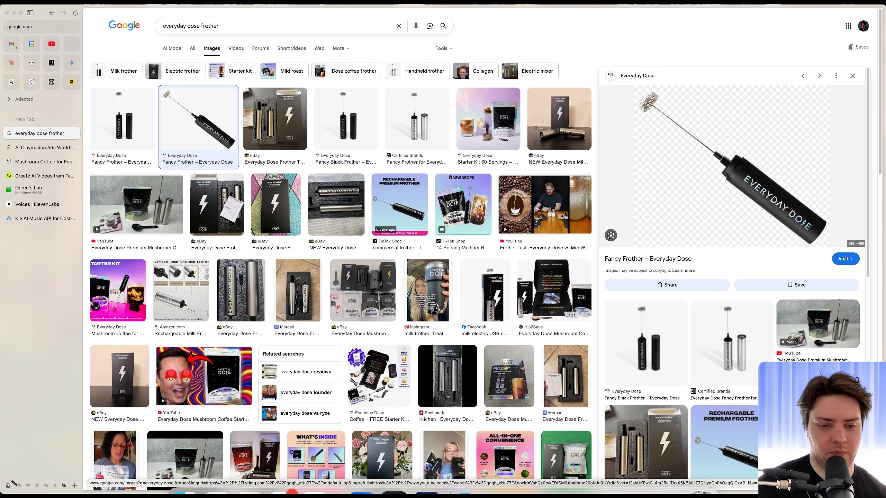
click(185, 474)
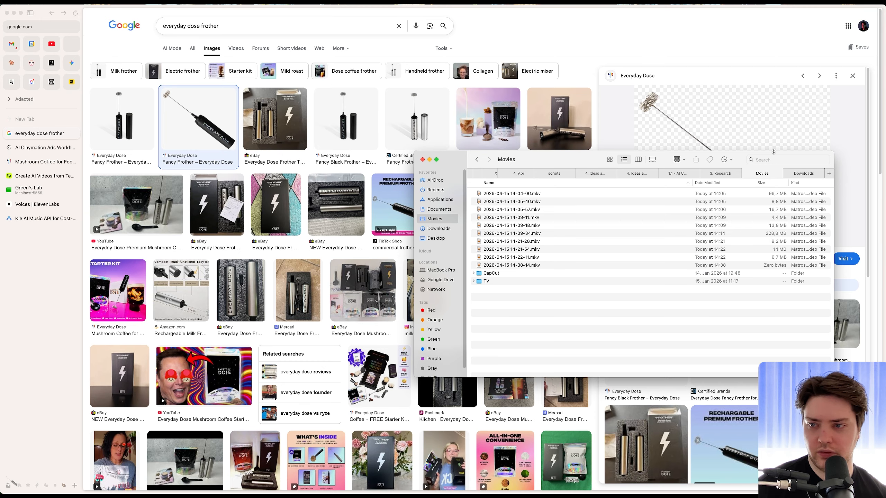
double_click(518, 194)
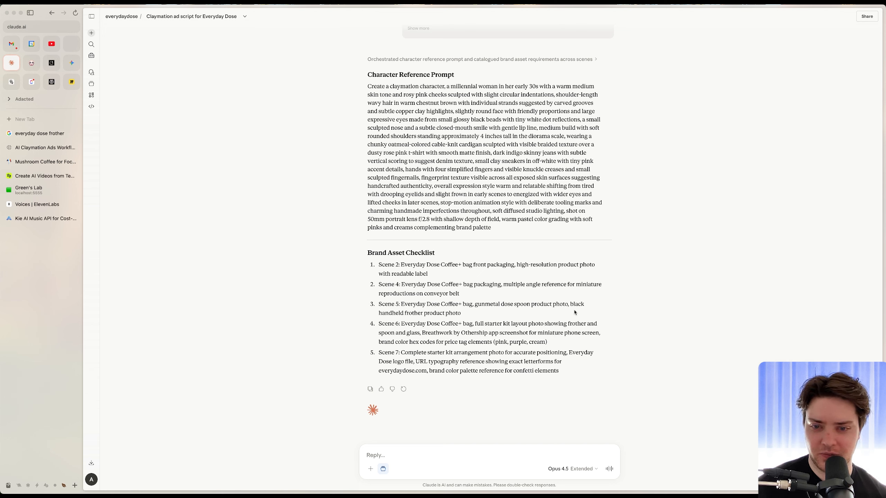
Attach frother.jpeg and spoon.jpeg as additional reference images for scene 5, "Prep Demo", in Green's Lab
click(34, 192)
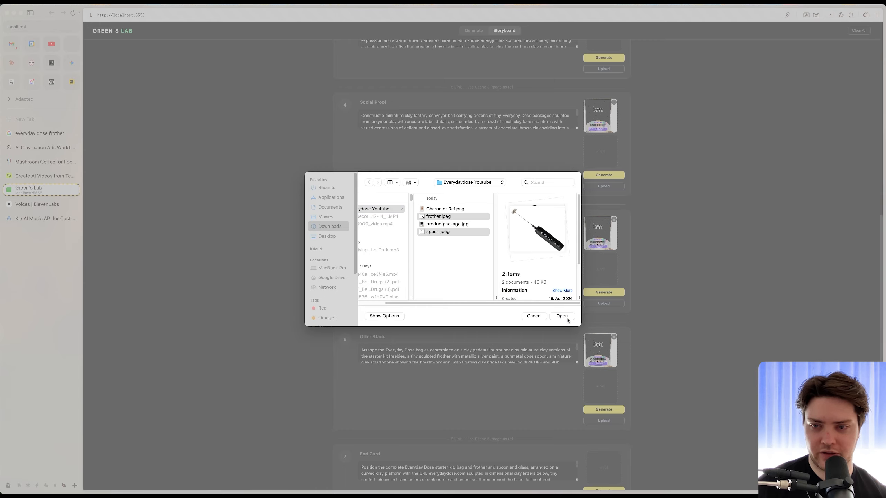
click(566, 319)
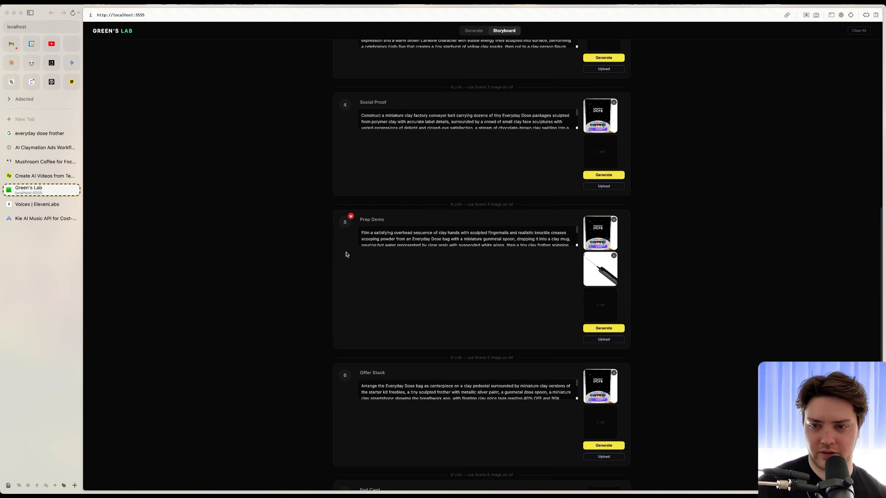
Check the checklist for scenes 6 and 7, save the white-box starter kit photo from image search as starterkit.webp, and preview it
key(ctrl+Tab)
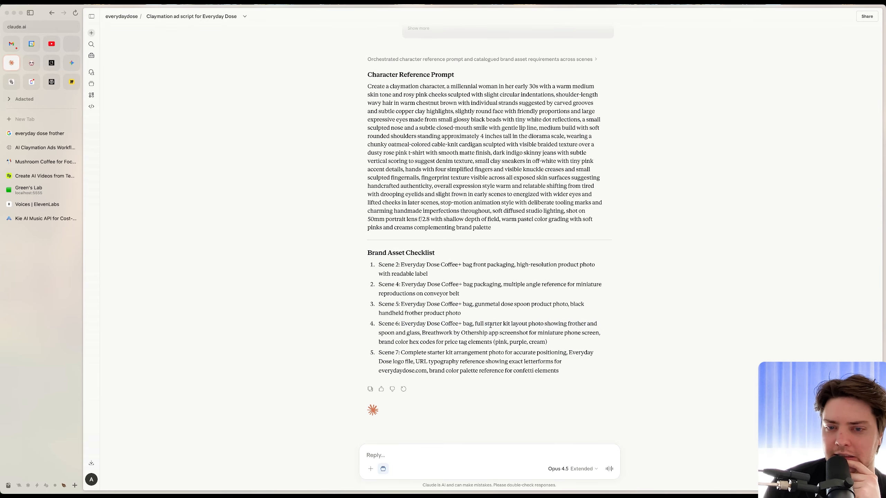
drag(487, 324, 540, 324)
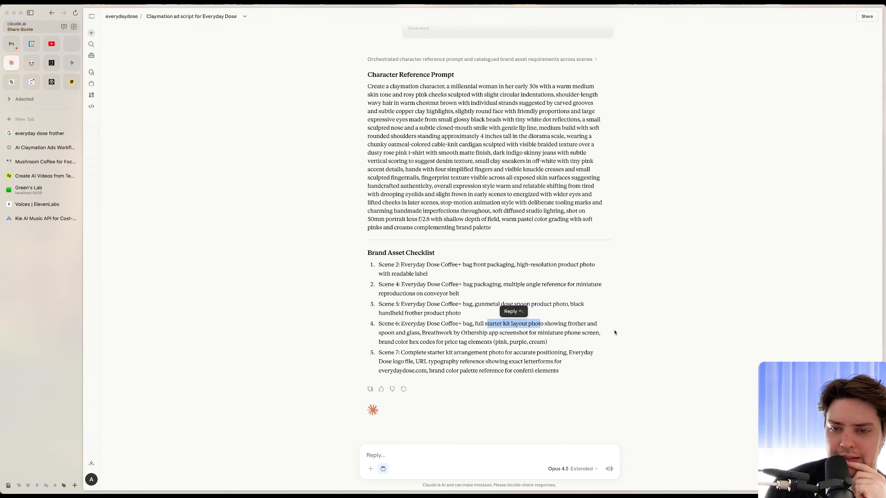
drag(459, 352, 543, 361)
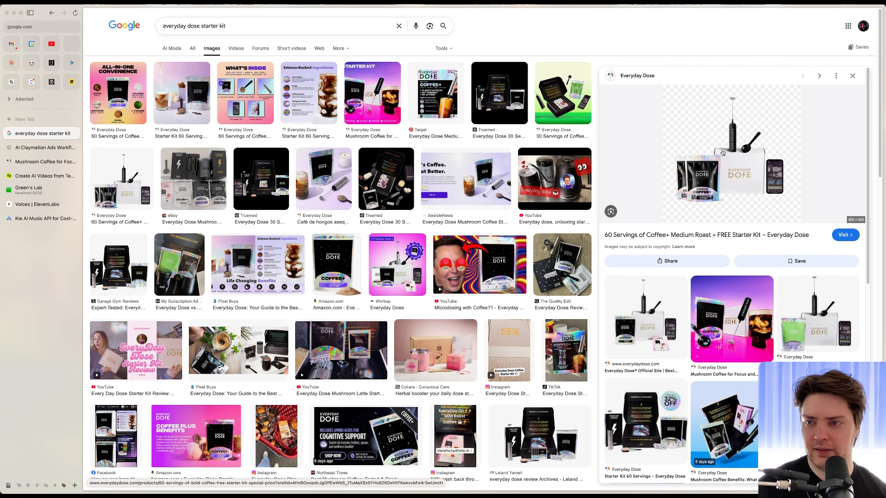
right_click(723, 153)
click(761, 222)
click(528, 227)
key(space)
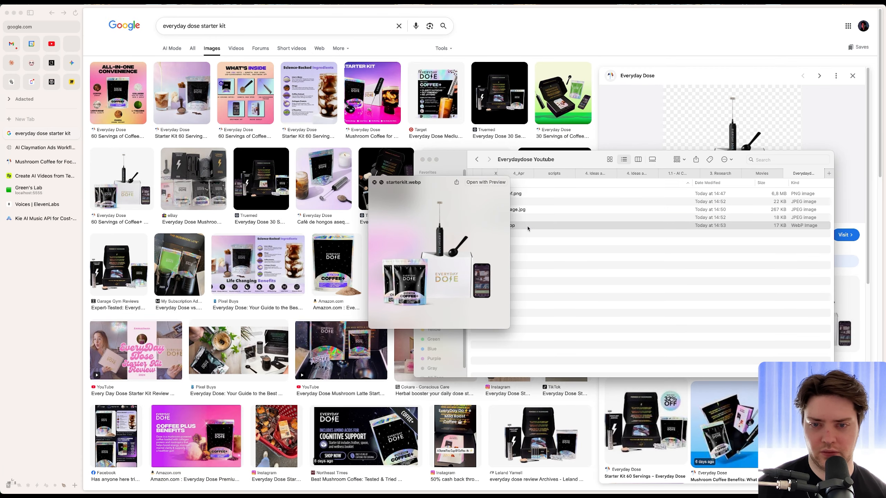
key(space)
right_click(527, 227)
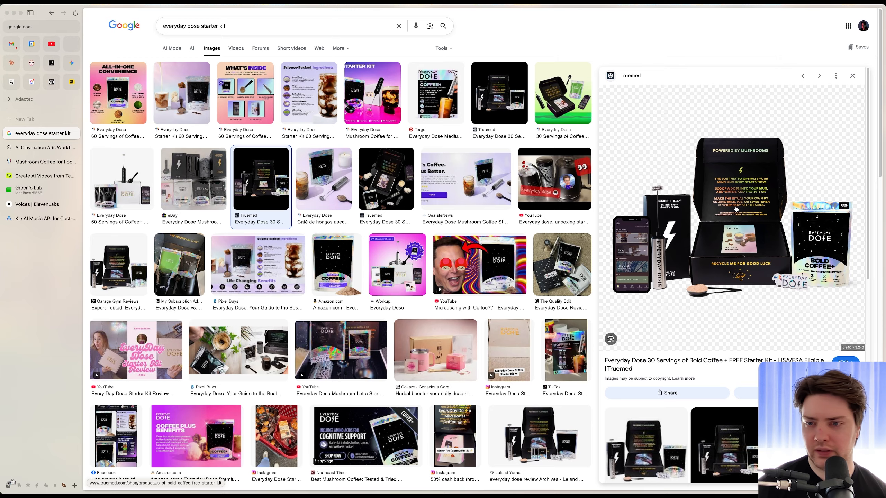
Save Truemed's black-box starter kit photo and the white-on-black Everyday Dose logo from Trustpilot out of the image search
right_click(734, 183)
click(763, 255)
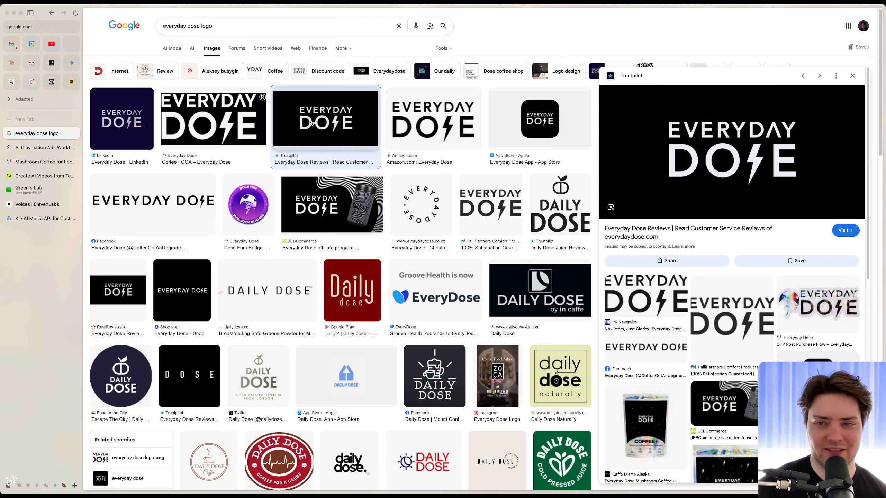
right_click(665, 140)
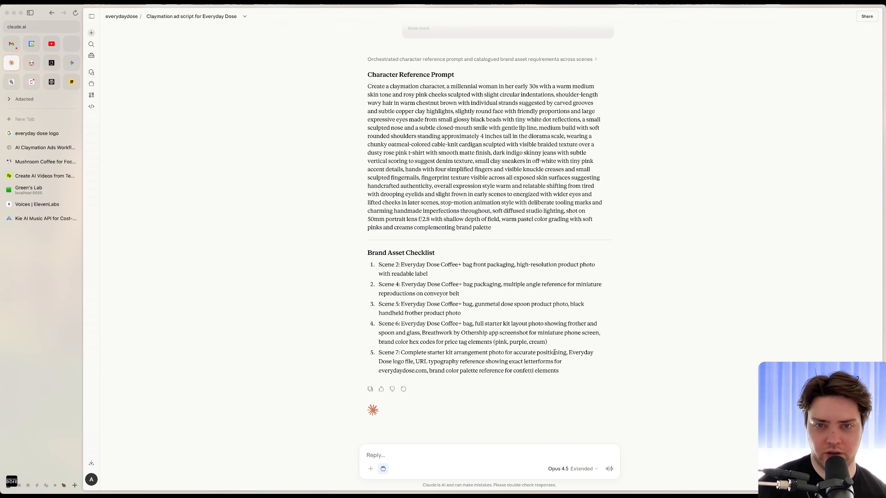
Attach the black-box starter kit photo to scene 6, "Offer Stack", in Green's Lab and generate images for all 7 scenes
click(35, 190)
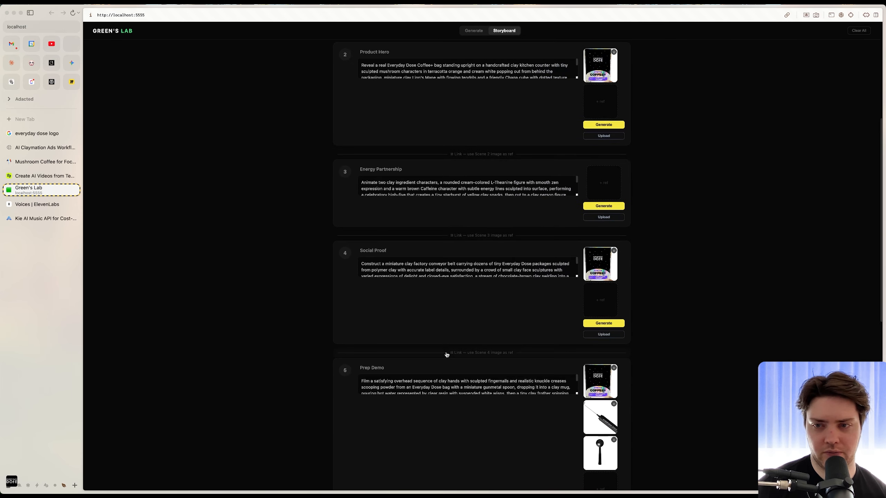
scroll(447, 355, up, 6)
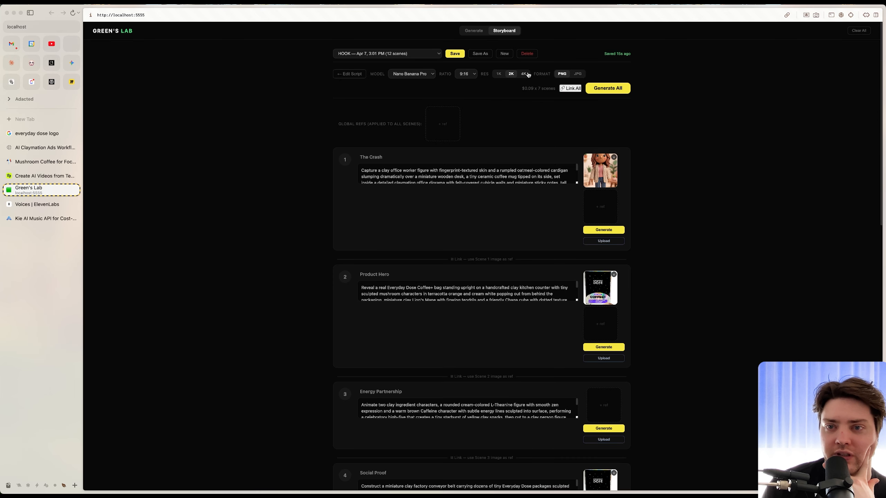
click(621, 92)
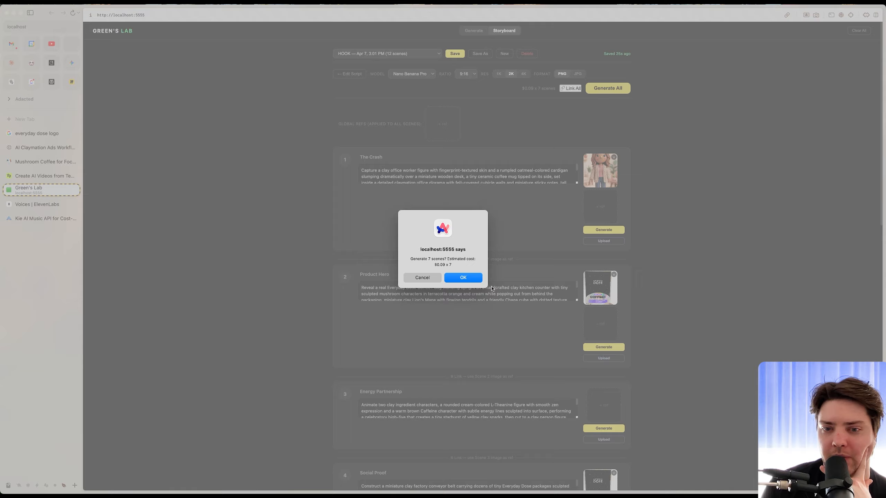
key(Return)
Review the generated storyboard images, viewing those for scenes 1, 4 and 3 at full size
scroll(670, 365, down, 20)
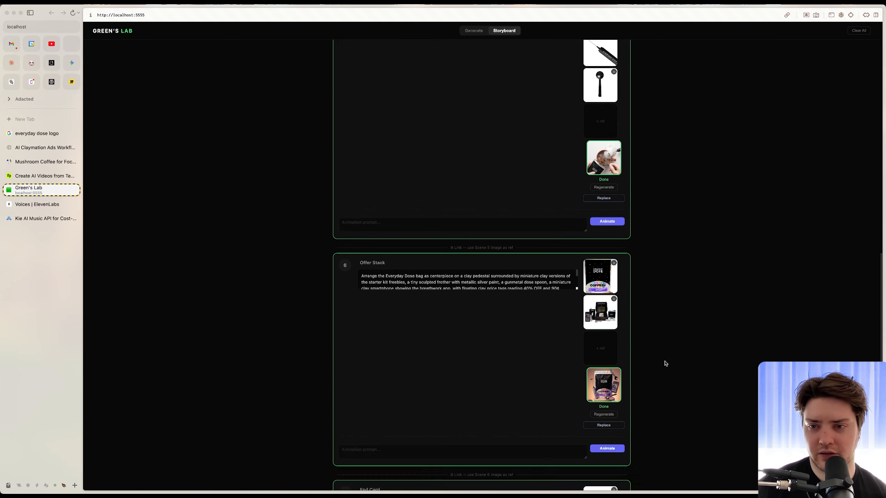
scroll(666, 363, down, 8)
scroll(655, 385, up, 20)
click(604, 235)
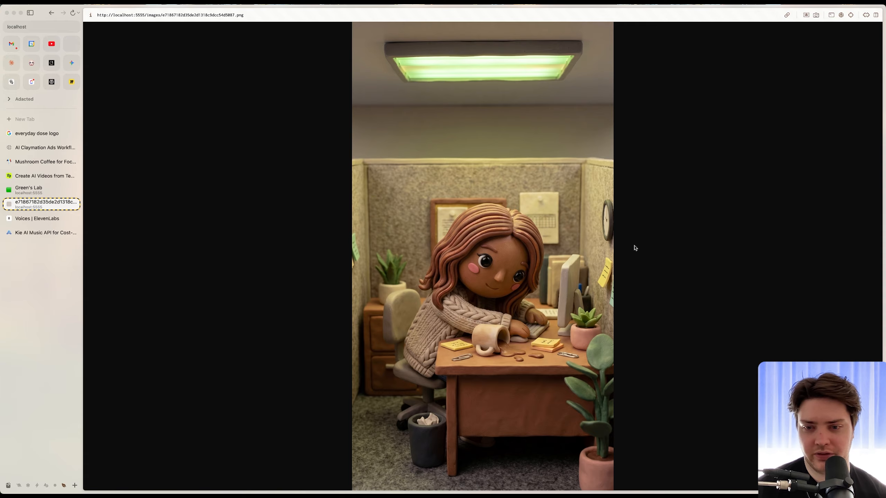
key(super+w)
click(608, 287)
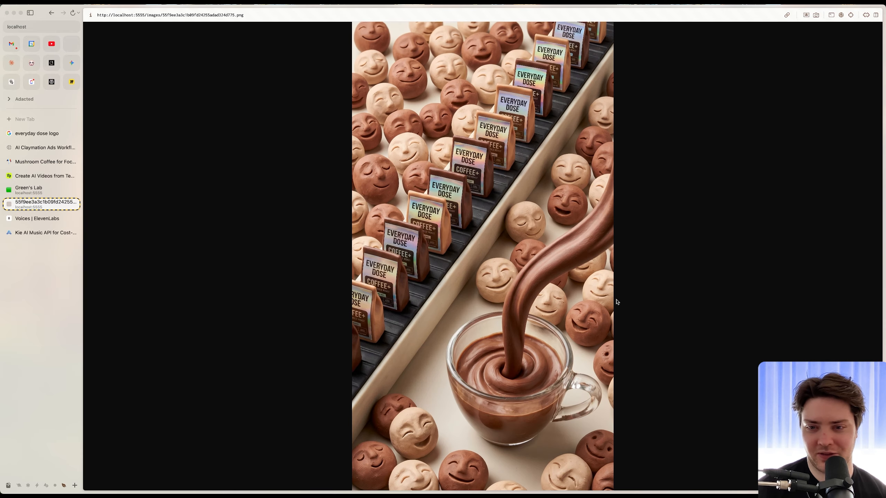
key(super+w)
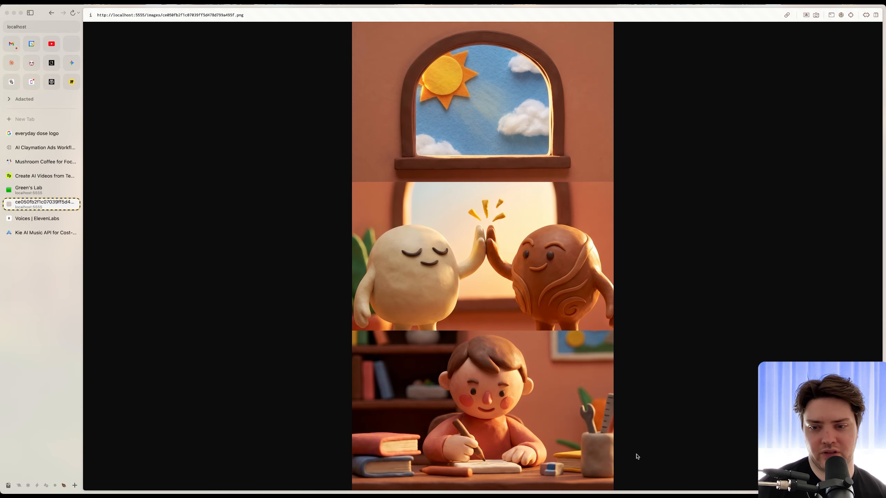
key(super+w)
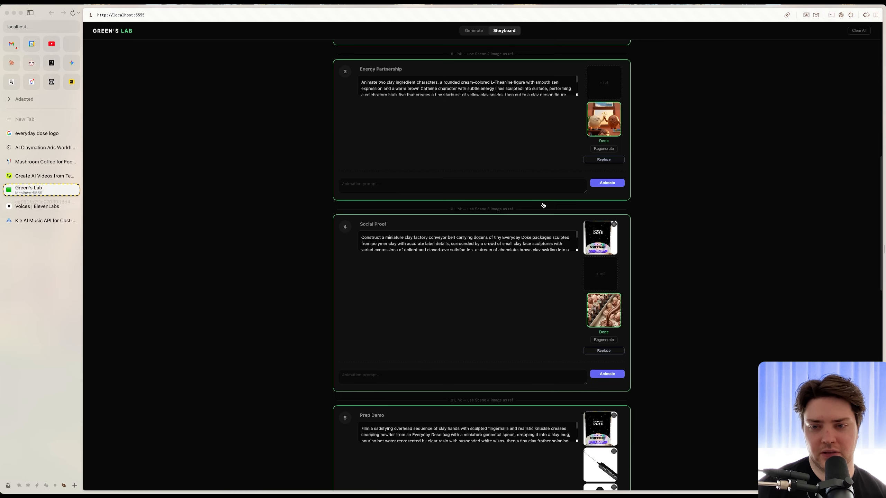
Read through the image prompt of scene 3, "Energy Partnership", to compare it with its generated image
scroll(528, 174, up, 3)
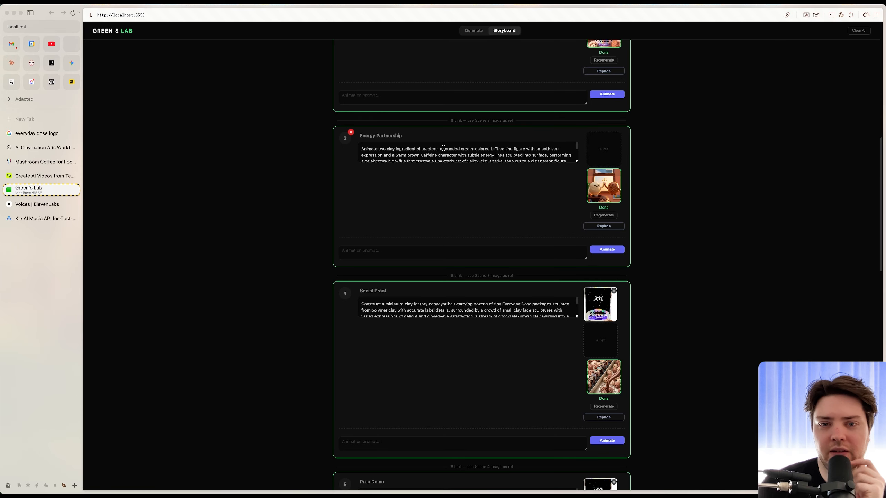
scroll(569, 150, down, 5)
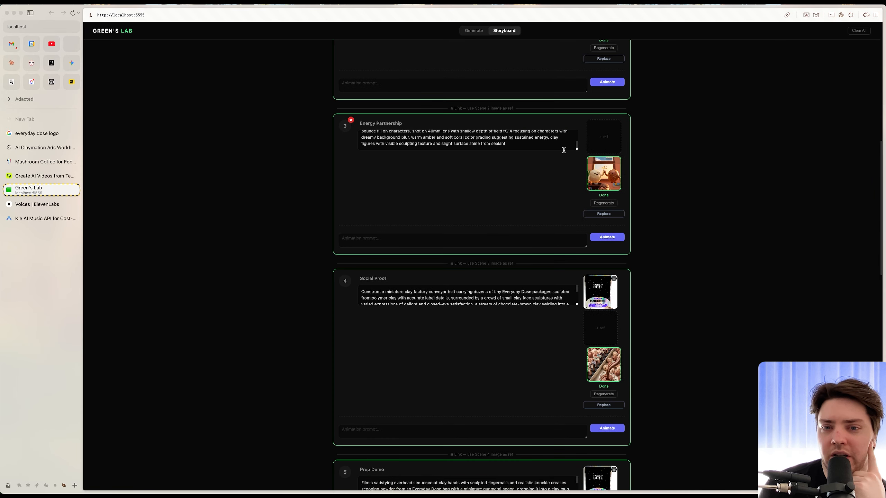
scroll(642, 204, down, 5)
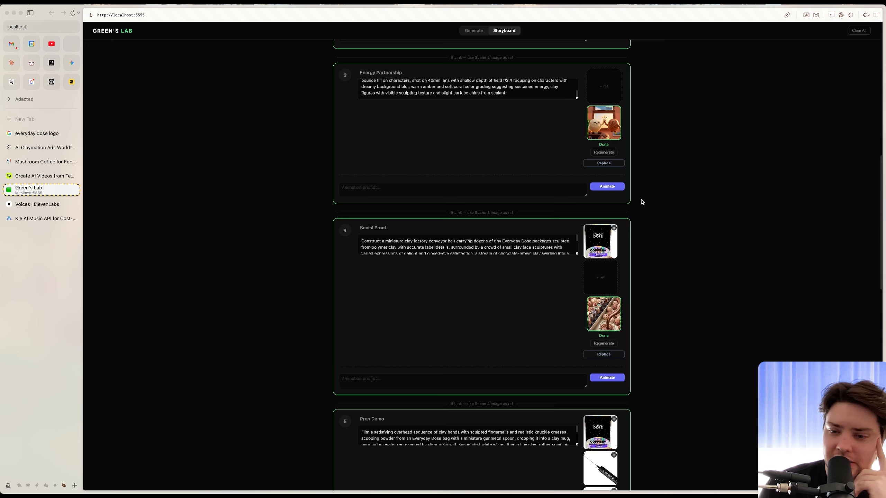
Review the generated images of the remaining scenes, from scene 5, "Prep Demo", through scene 7, "End Card"
scroll(636, 209, down, 8)
click(604, 298)
key(super+w)
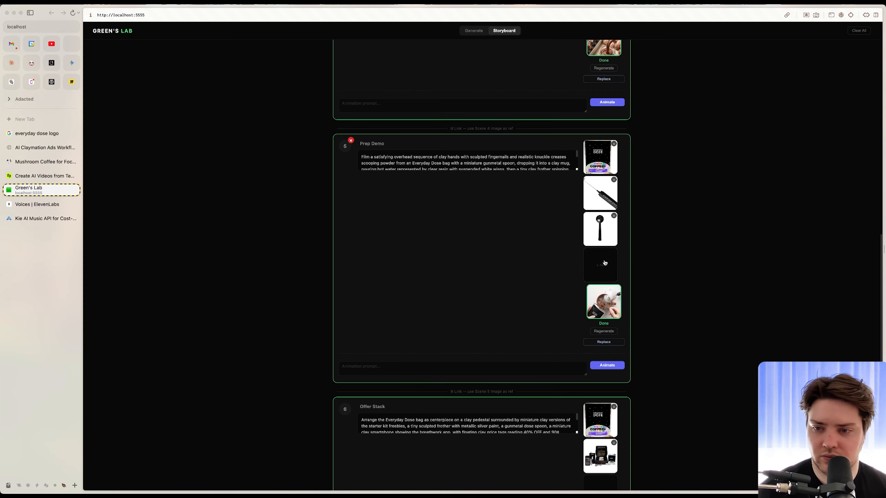
click(582, 268)
key(super+w)
scroll(655, 323, down, 1)
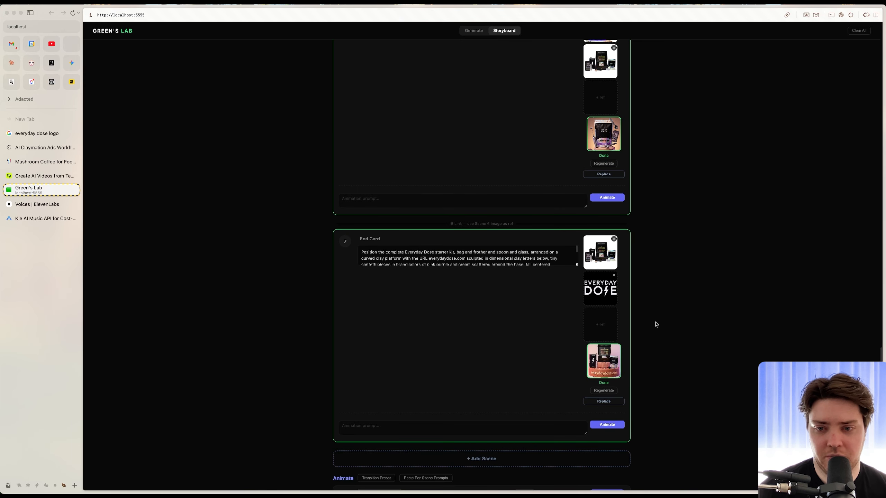
scroll(476, 326, up, 3)
scroll(477, 326, up, 20)
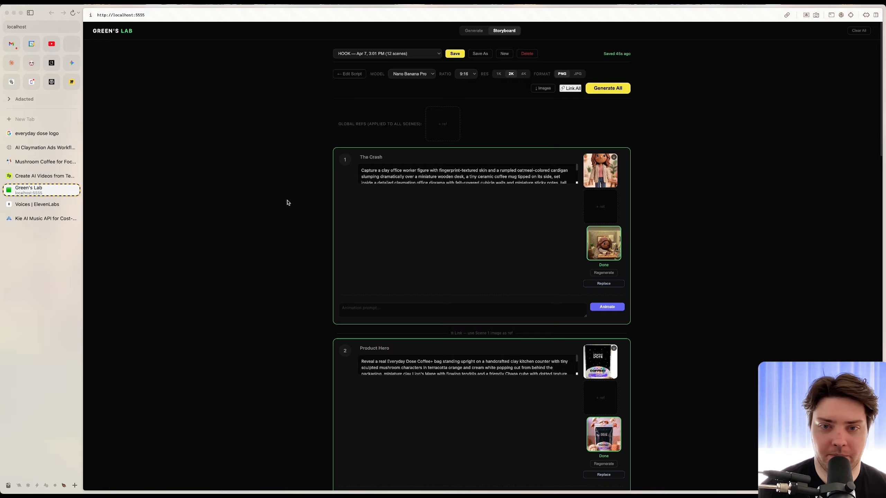
Copy "Prompt #4 - Write transitions" from the Notion workflow page and send it in Claude's claymation ad script chat
key(ctrl+Tab)
scroll(327, 267, down, 2)
scroll(327, 267, down, 3)
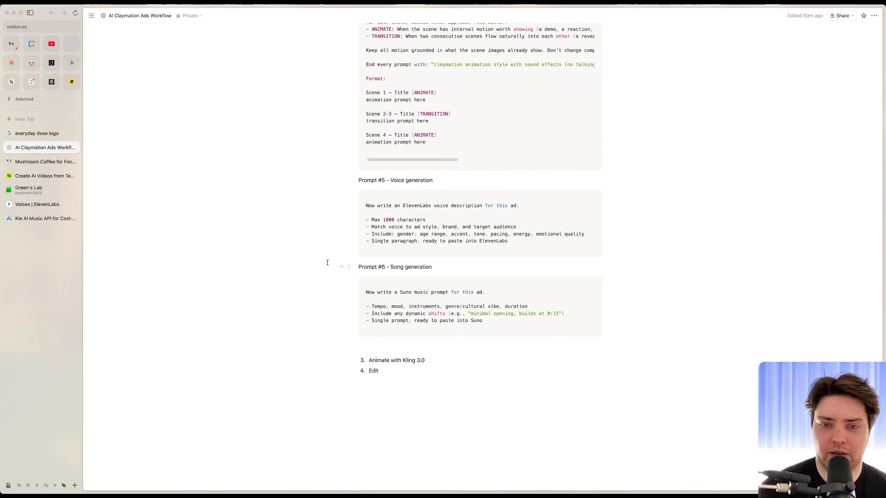
scroll(326, 263, up, 8)
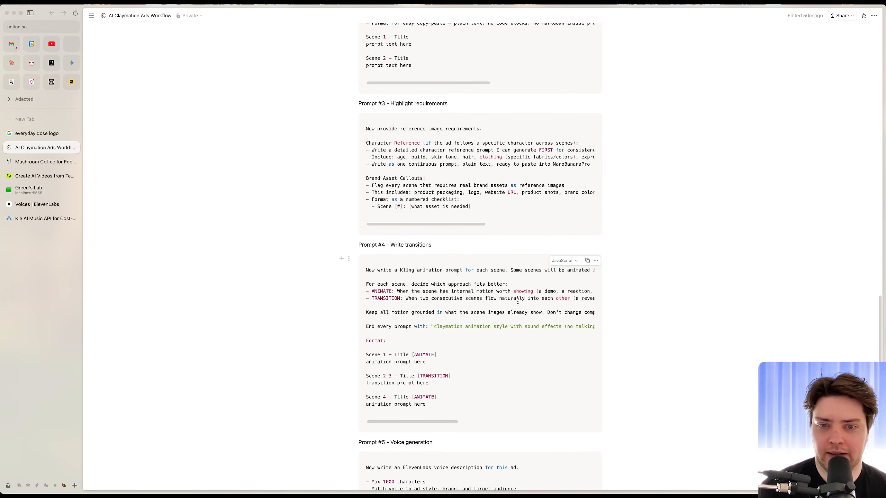
click(587, 260)
key(ctrl+Tab)
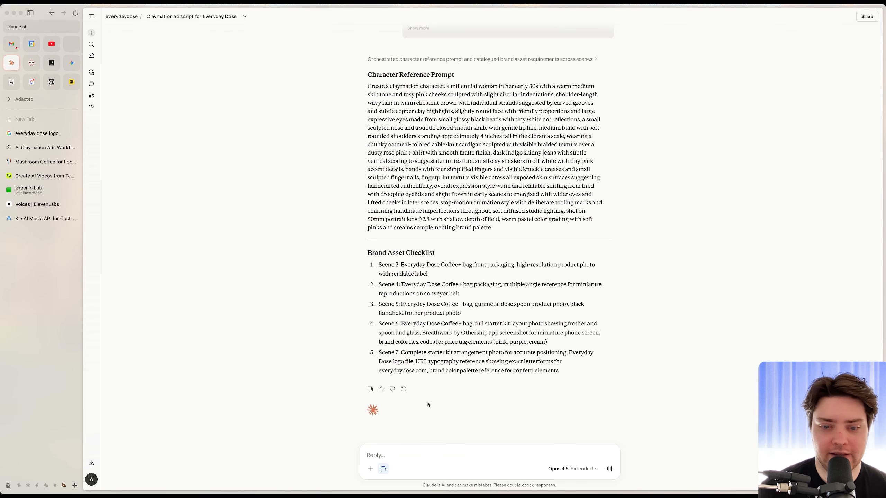
click(424, 453)
key(super+v)
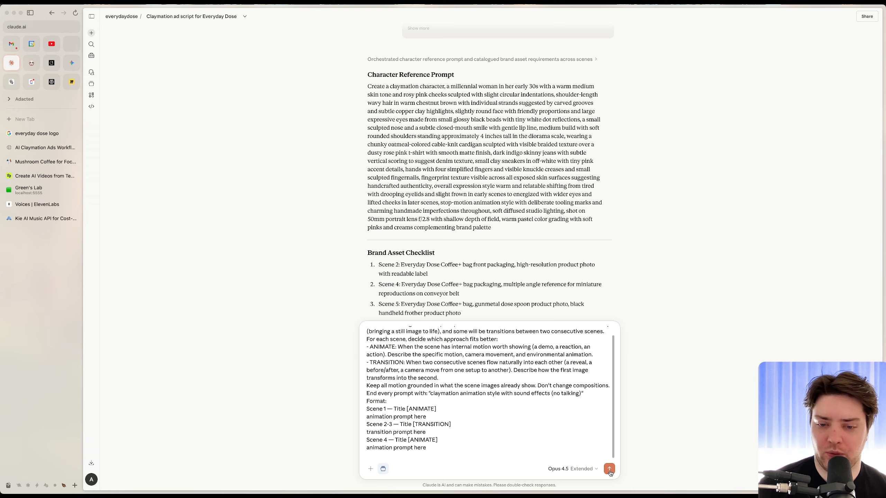
click(610, 470)
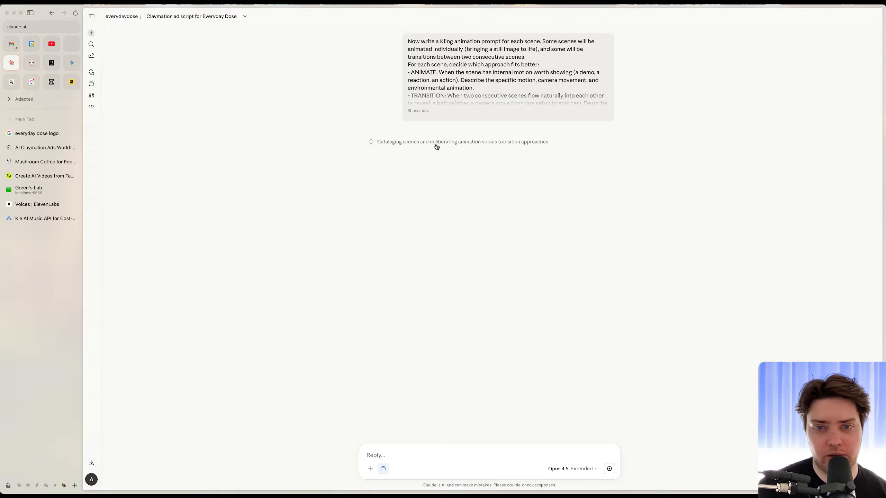
Look over the Green's Lab storyboard, and view Higgsfield's Nano Banana Pro image page and its video creation page
click(56, 190)
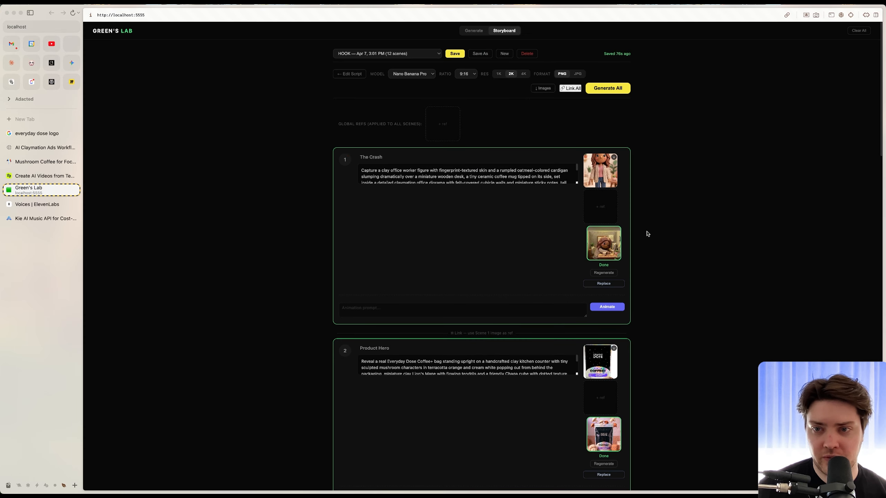
scroll(532, 230, down, 5)
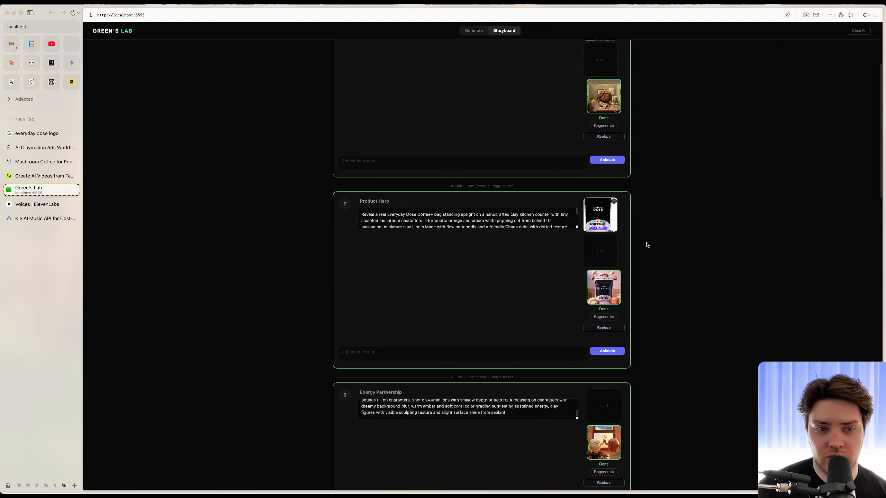
scroll(639, 247, up, 5)
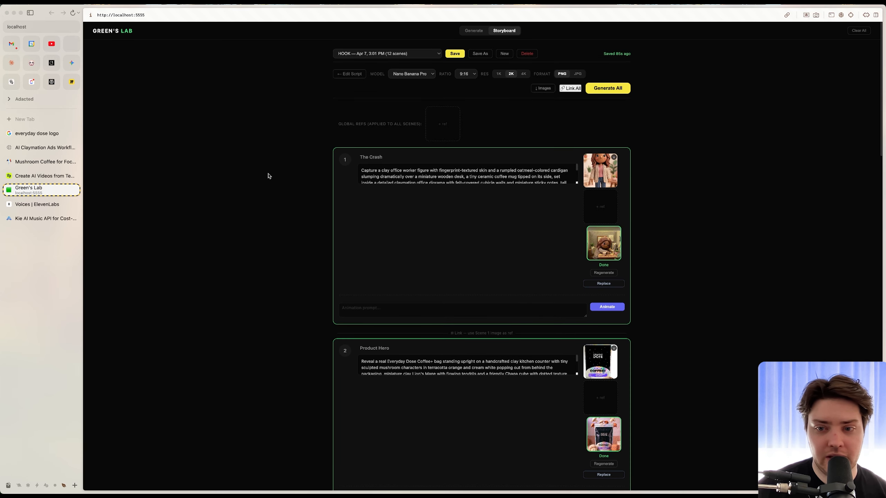
click(42, 176)
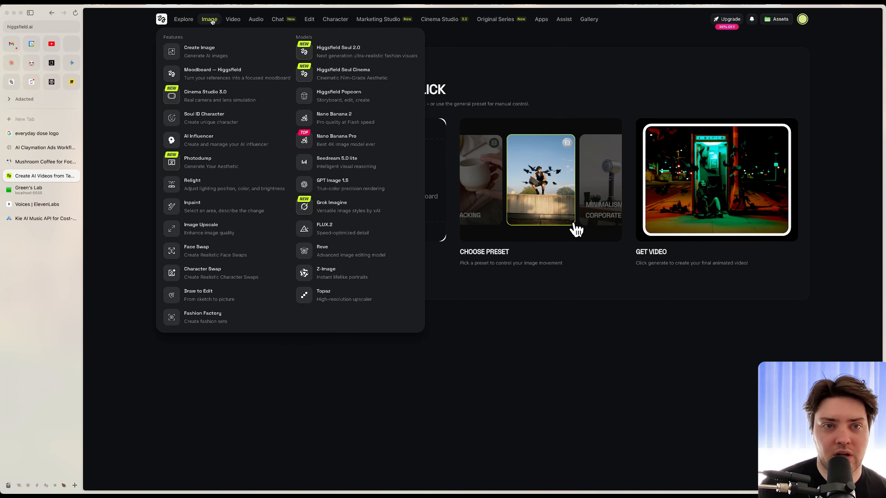
click(209, 19)
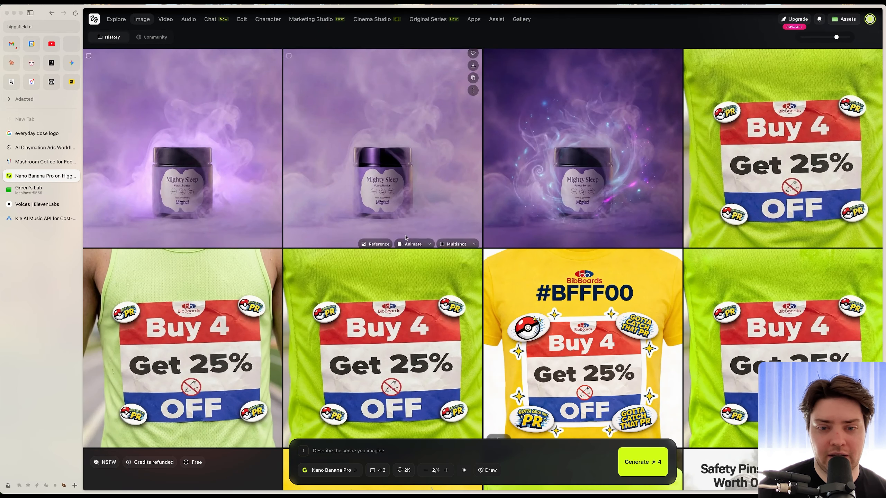
click(343, 454)
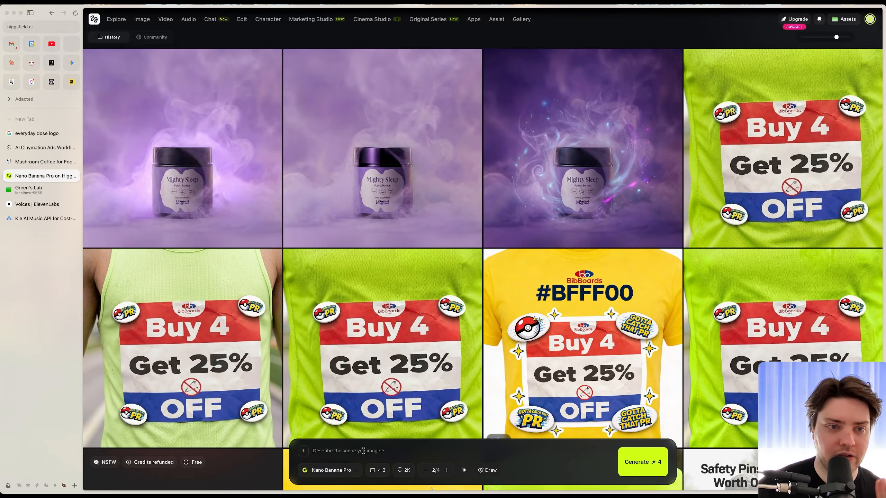
mouse_move(459, 153)
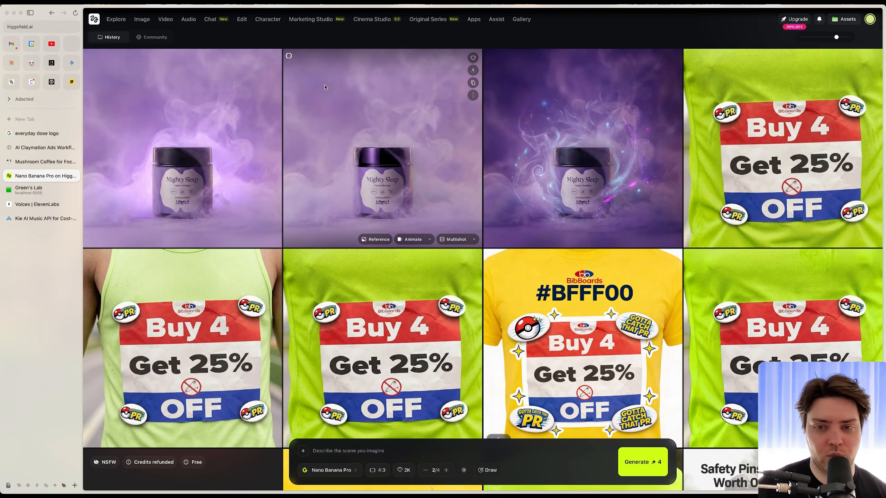
click(166, 19)
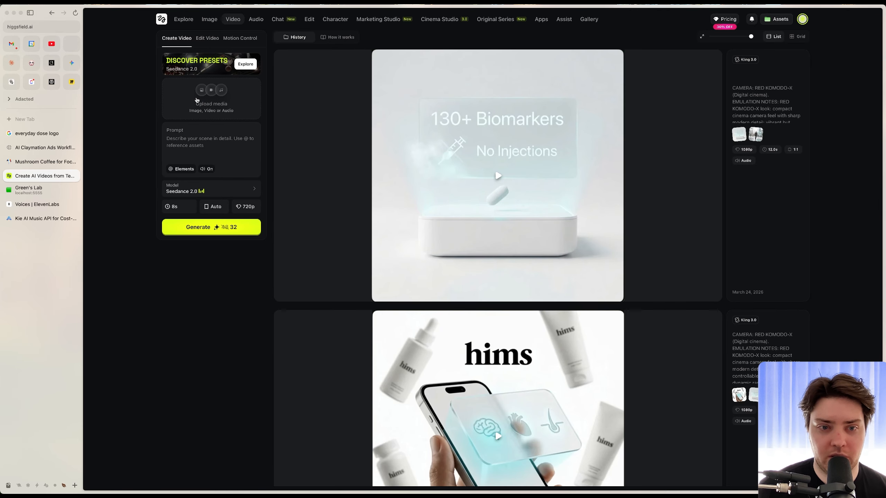
key(ctrl+Tab)
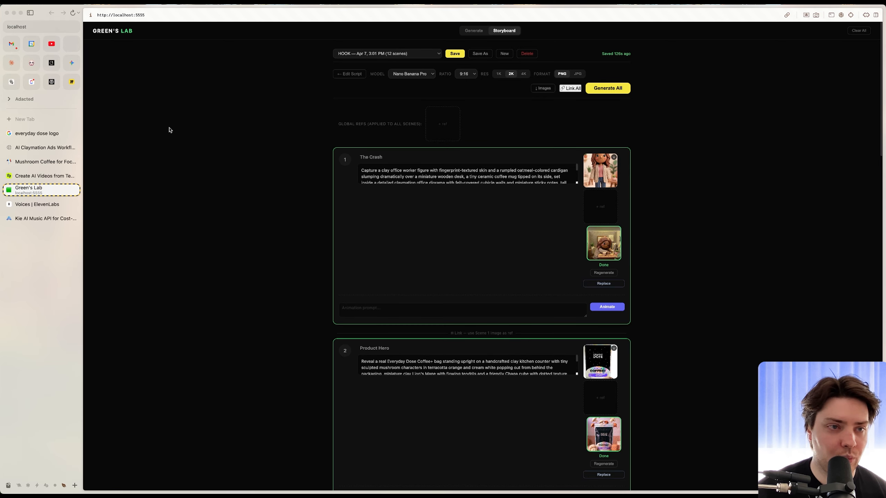
Read through Claude's animation and transition prompts for scenes 1 to 7
key(ctrl+Tab)
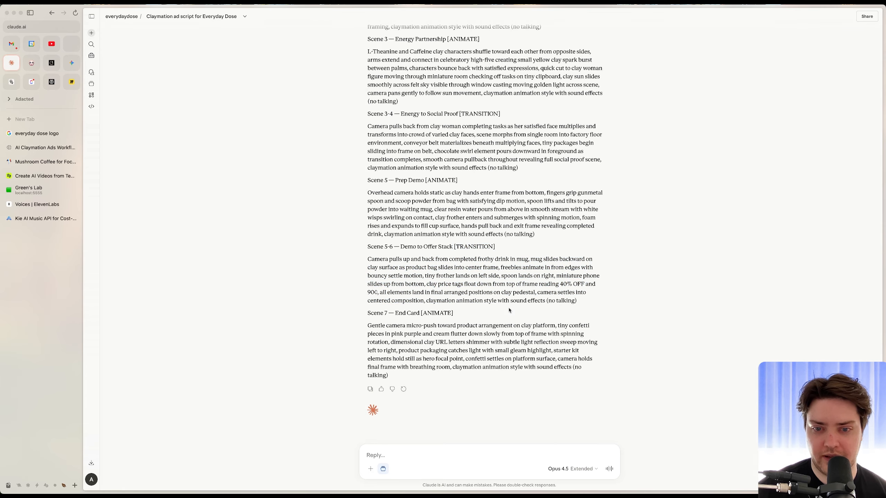
scroll(495, 306, up, 4)
scroll(495, 306, up, 1)
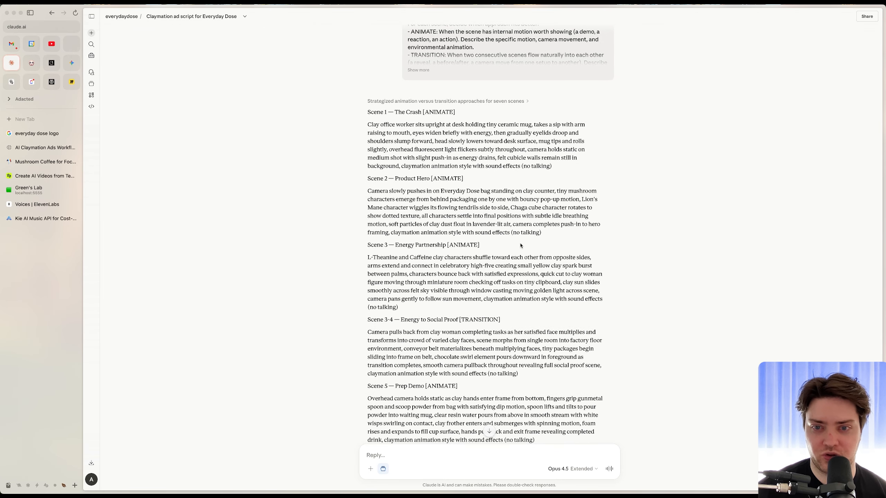
scroll(521, 246, down, 7)
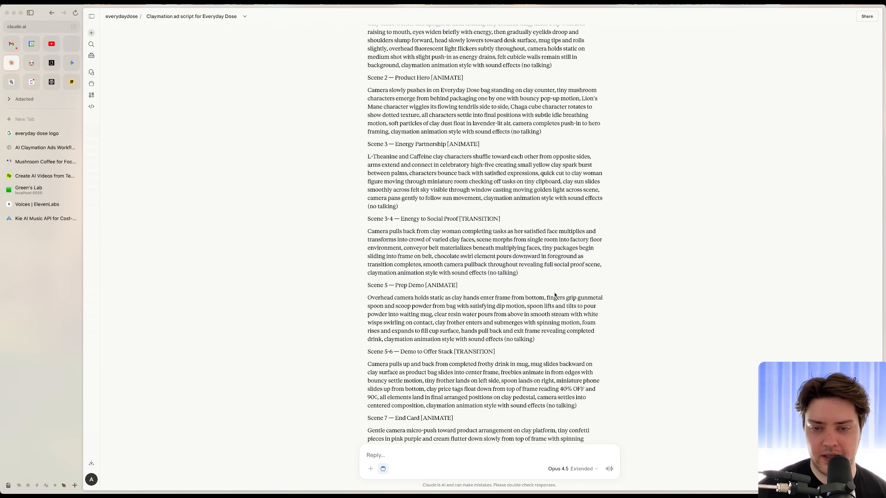
scroll(556, 294, down, 4)
drag(537, 327, 370, 302)
scroll(387, 279, up, 12)
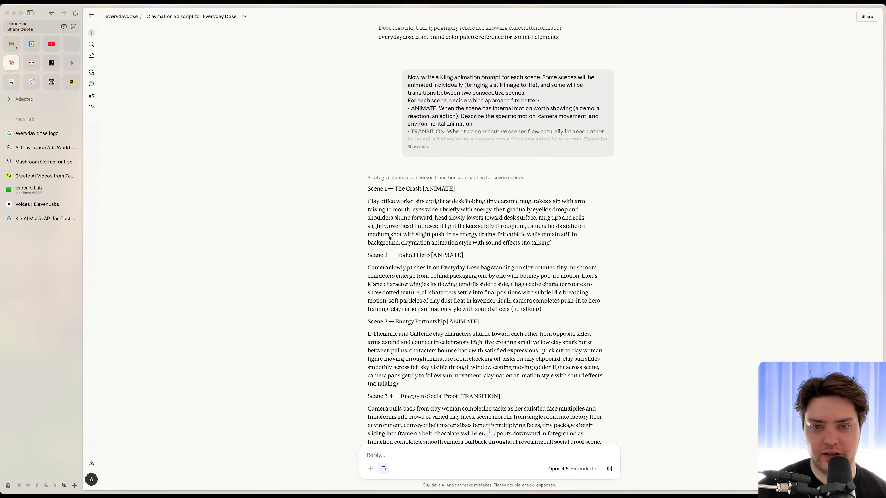
Copy Claude's Scene 1, "The Crash", animation prompt into scene 1's animation prompt in Green's Lab
drag(367, 202, 552, 243)
click(63, 190)
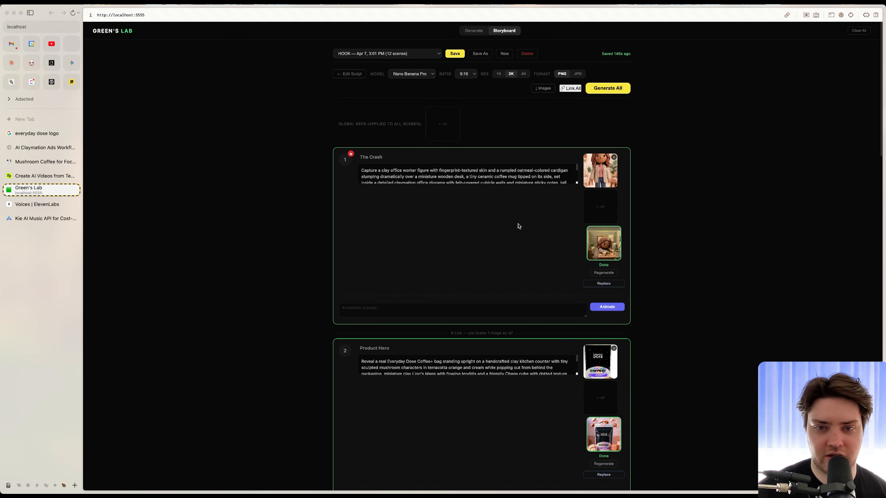
scroll(509, 240, down, 1)
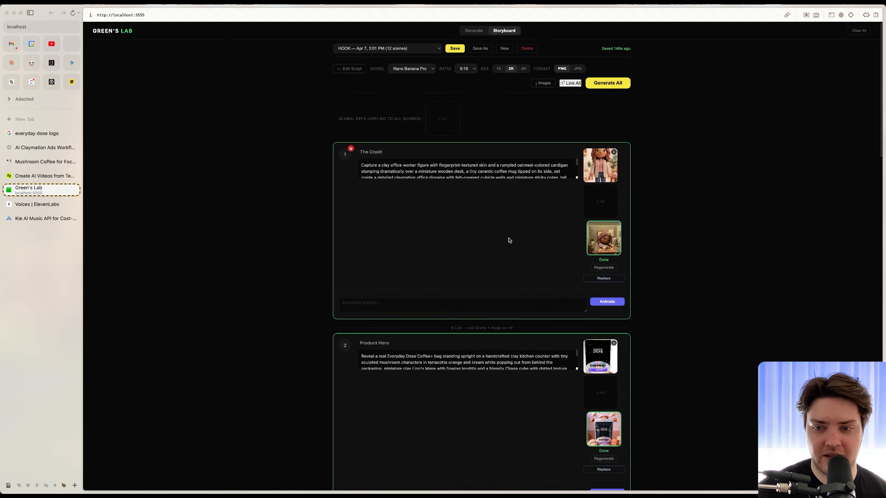
click(430, 300)
key(super+v)
Copy Claude's Scene 2, "Product Hero", animation prompt for scene 2 of the Green's Lab storyboard
scroll(251, 230, down, 5)
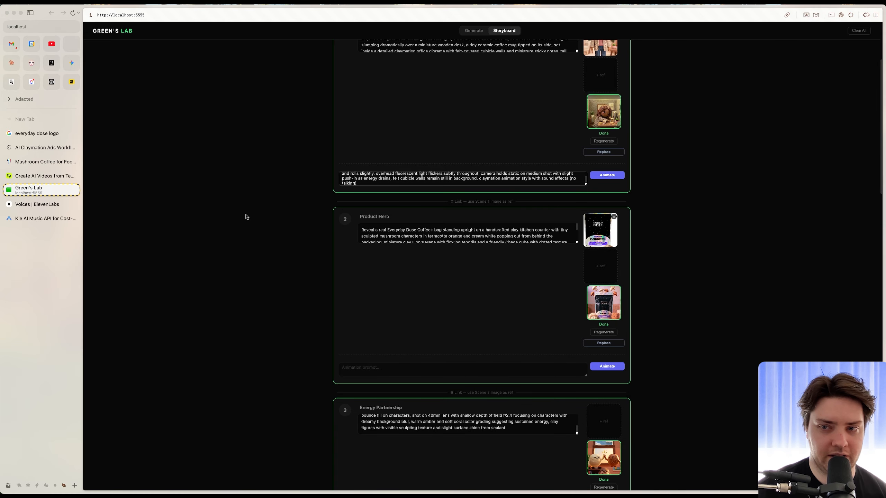
scroll(249, 232, down, 1)
key(ctrl+Tab)
scroll(463, 279, down, 1)
click(374, 255)
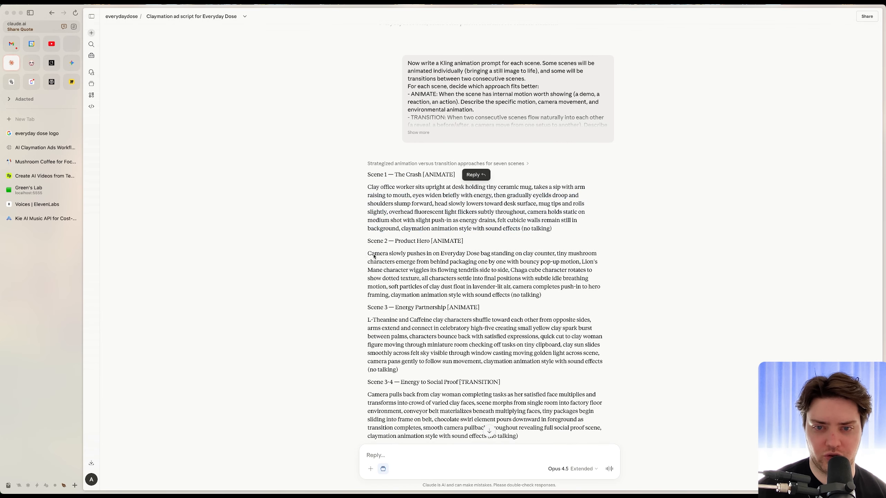
drag(374, 256, 559, 297)
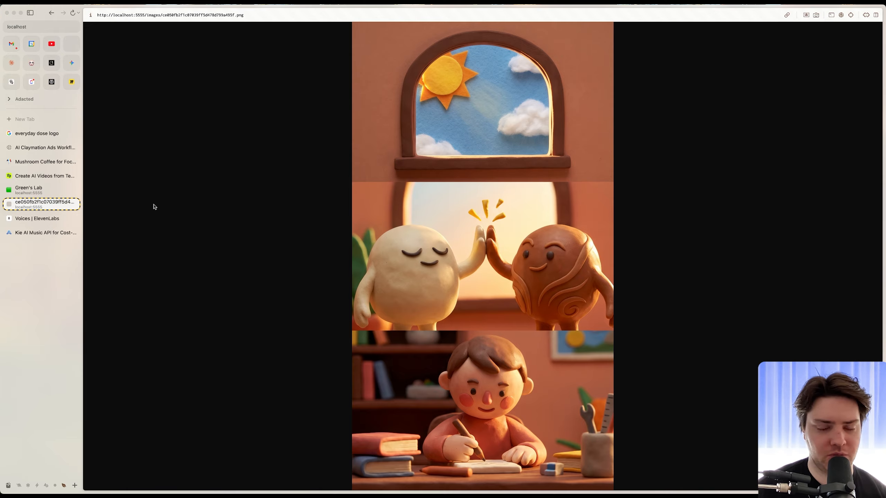
Close the full-size scene 3 image and attach Character Ref.png as reference to scene 3, "Energy Partnership"
key(super+w)
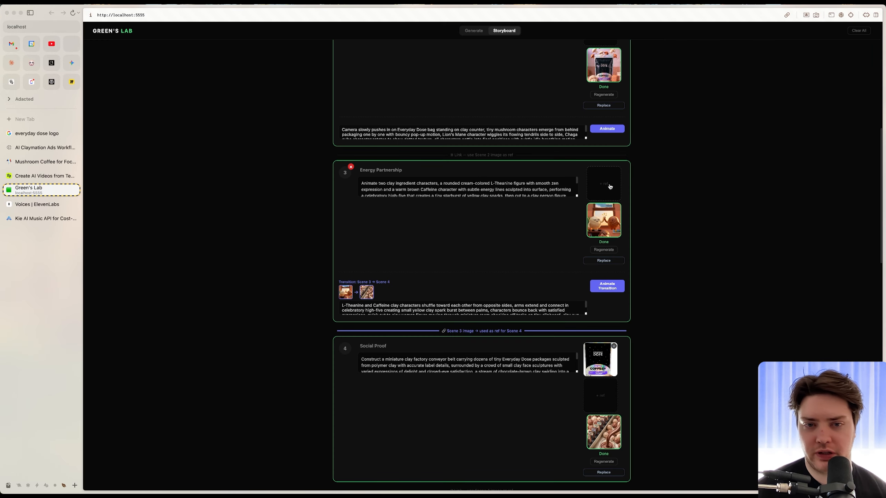
click(609, 186)
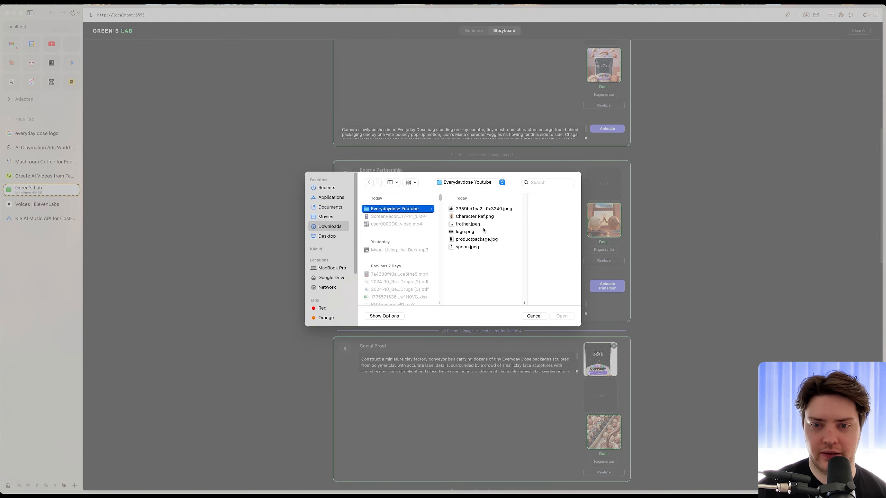
click(474, 218)
key(Return)
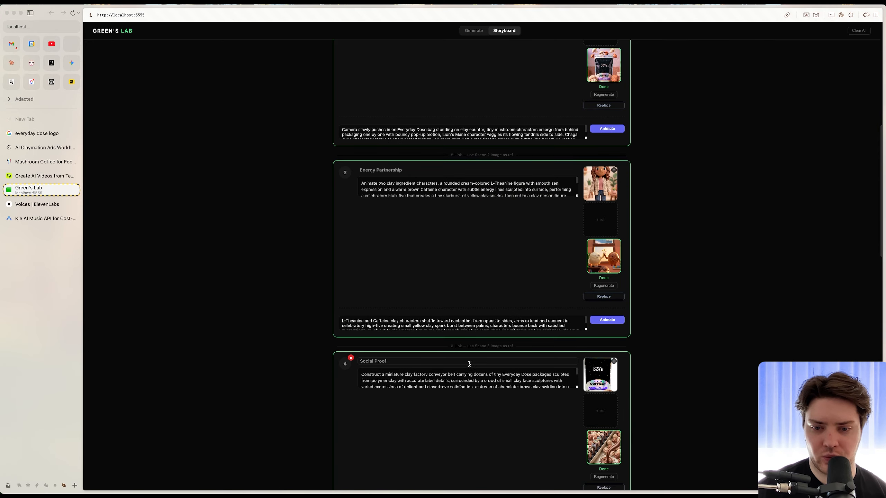
Regenerate the image of scene 3, "Energy Partnership", and check it against its image prompt
scroll(647, 321, down, 3)
scroll(588, 263, up, 1)
click(522, 290)
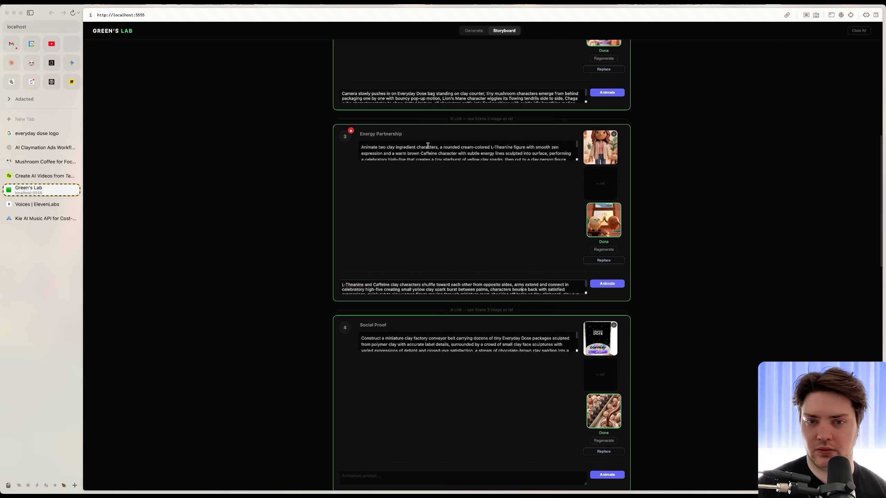
click(605, 250)
scroll(536, 279, up, 2)
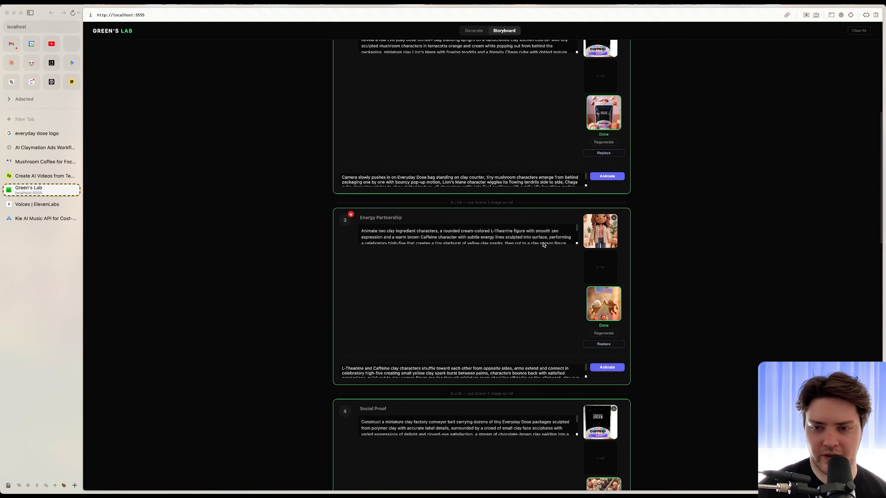
scroll(476, 240, down, 2)
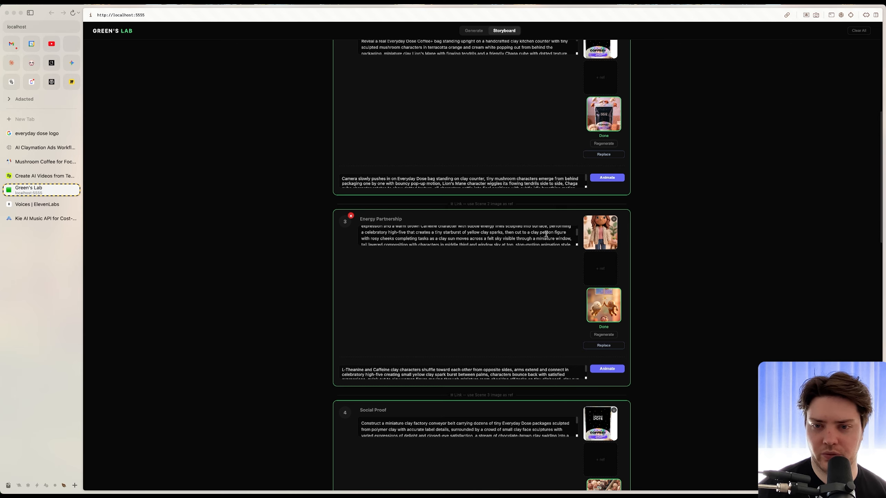
Tell Claude that scene 3 can't be animated both alone and in 3-4, suggesting 1, 2, 3-4 combined, then 4, 5-6, 6
key(ctrl+Tab)
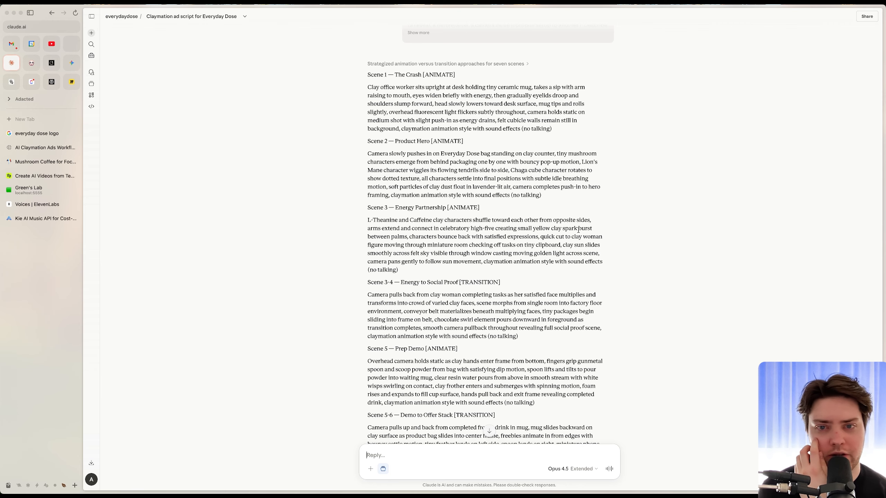
scroll(561, 275, down, 3)
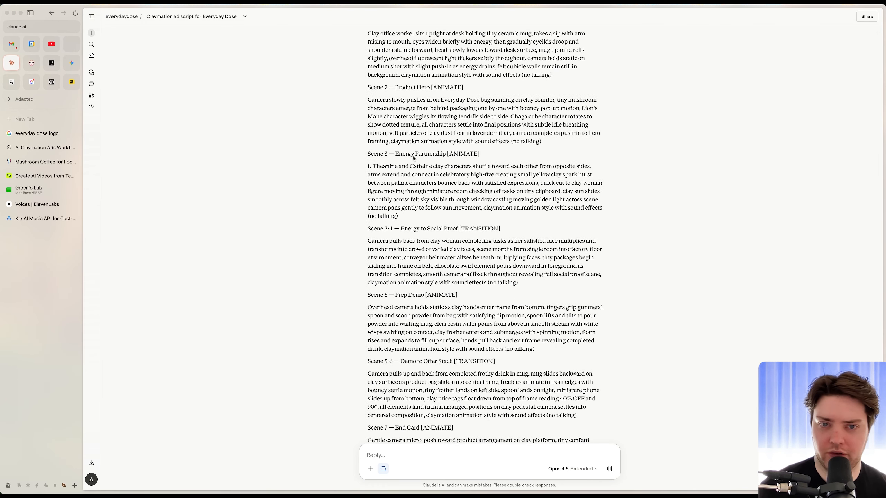
drag(380, 159, 393, 155)
drag(377, 229, 404, 229)
click(449, 238)
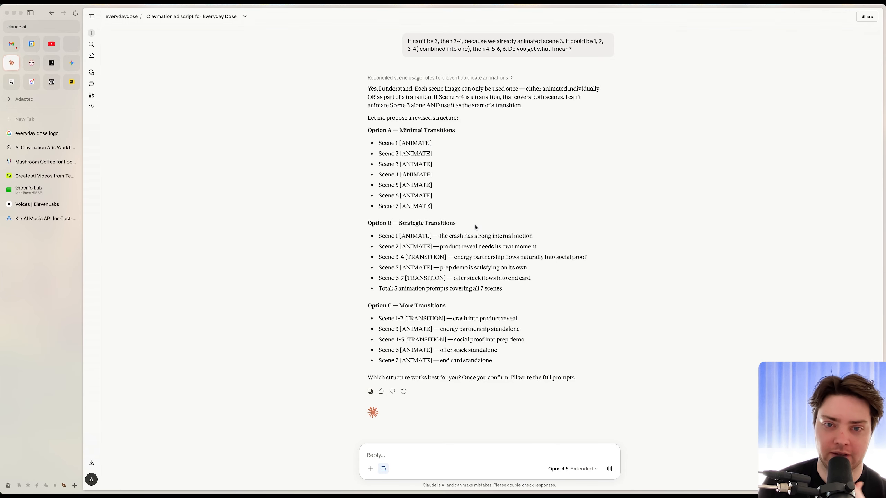
Tell Claude to go with option B and read through the revised scene and transition prompts
drag(416, 244, 613, 272)
click(613, 272)
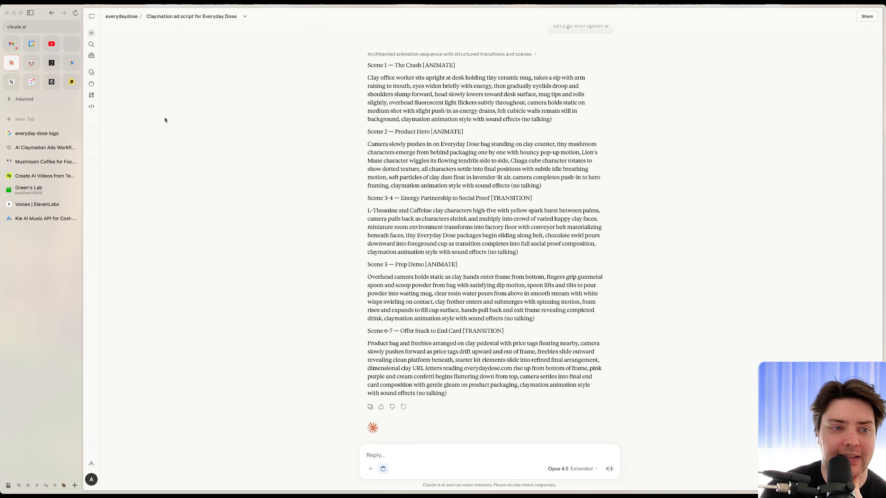
drag(449, 330, 474, 369)
click(380, 347)
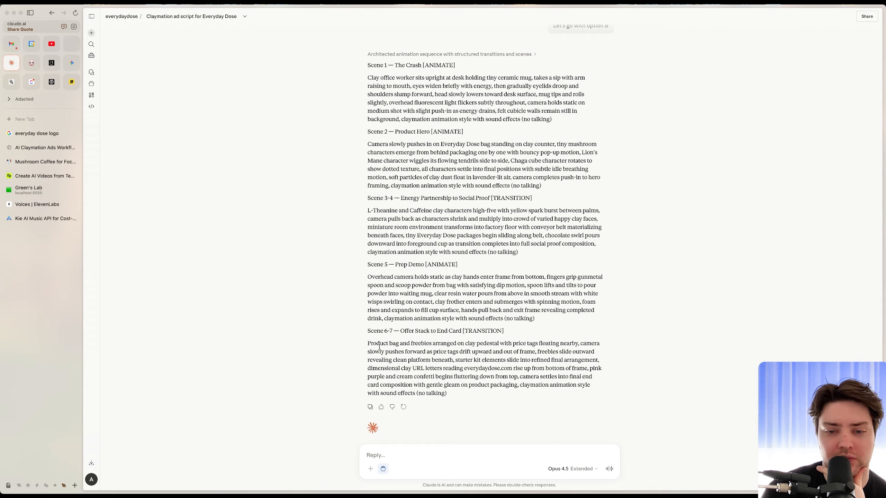
scroll(246, 300, up, 1)
Draft a reply to Claude listing the animation order on separate lines: 1, 2, 3-4, 4, 5, 6-7, 7
click(449, 455)
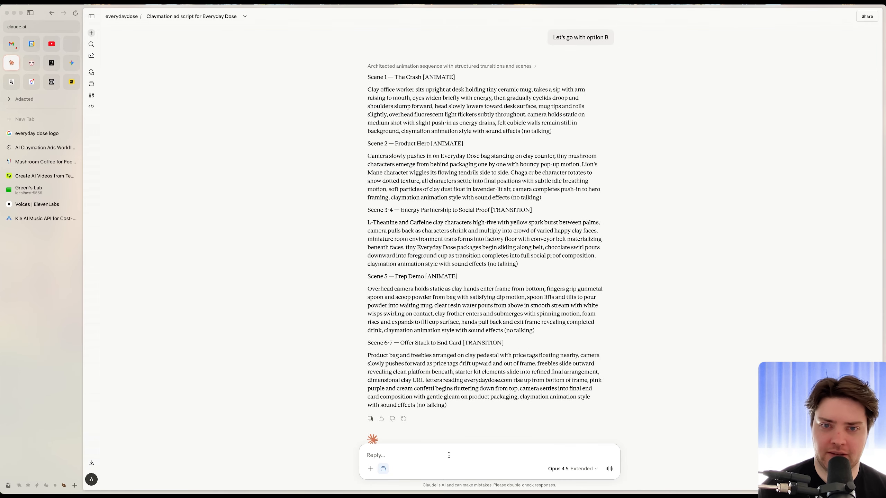
text(1)
key(shift+Return)
text(2)
key(shift+Return)
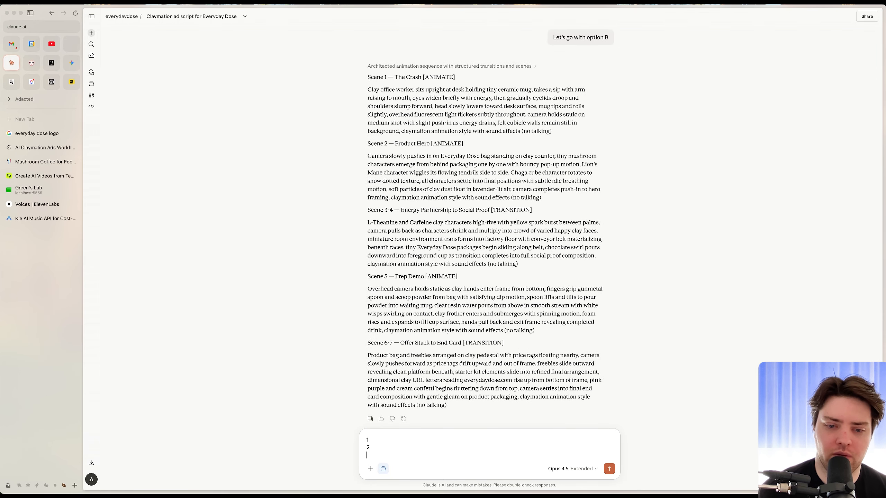
text(3-4)
key(shift+Return)
text(4)
key(shift+Return)
text(5)
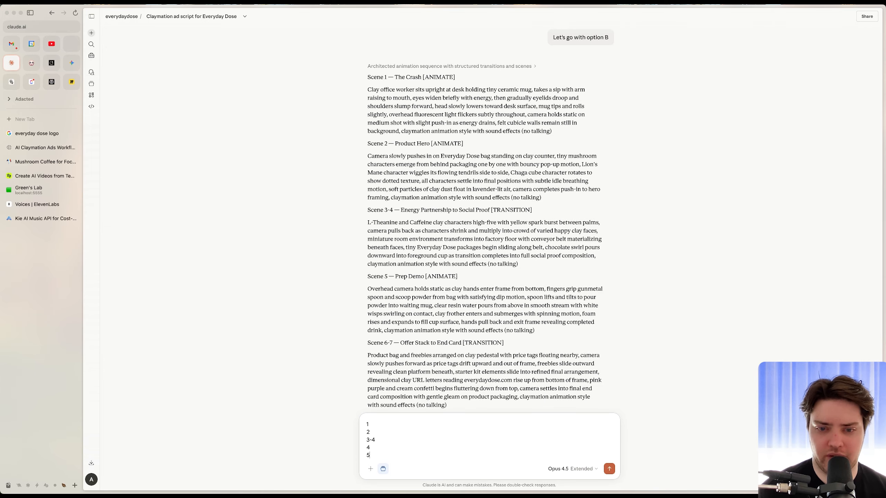
key(shift+Return)
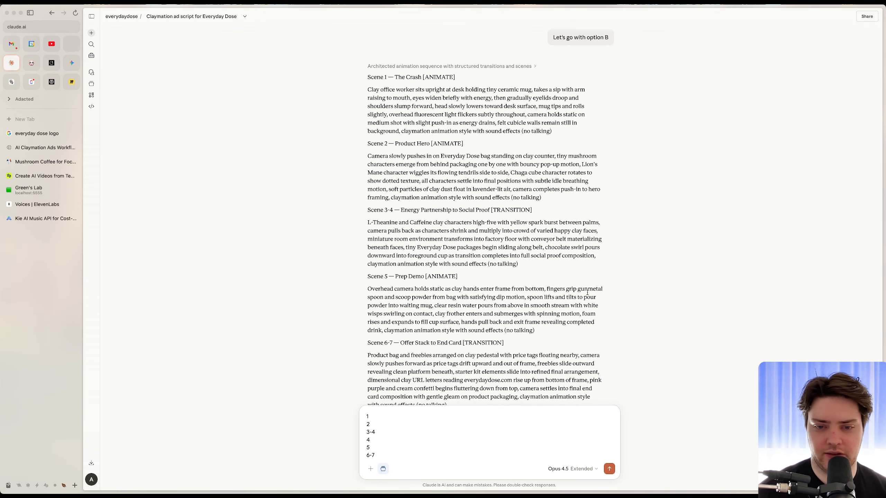
text(6-7)
scroll(588, 293, down, 2)
key(shift+Return)
text(7)
key(shift+Return)
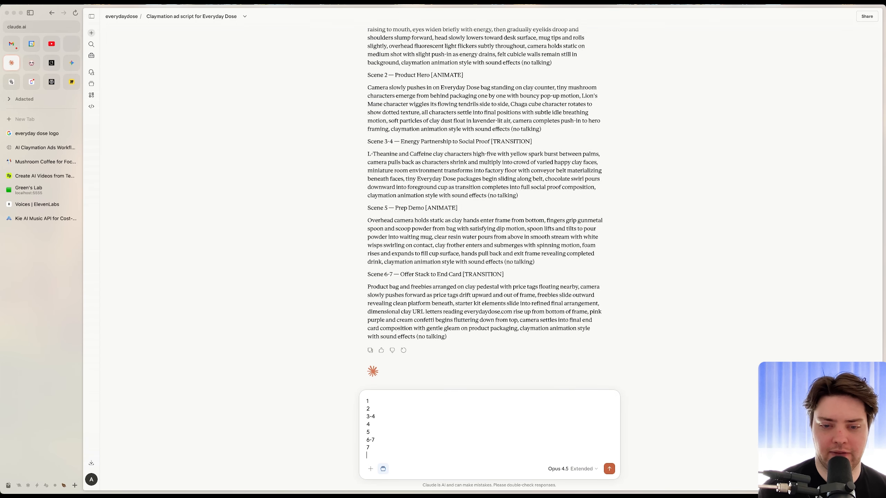
Insert blank lines above the scene list in the draft reply, leaving room for an instruction before it
key(shift+Return)
key(super+Up)
key(shift+Return)
key(shift+Return)
key(Up)
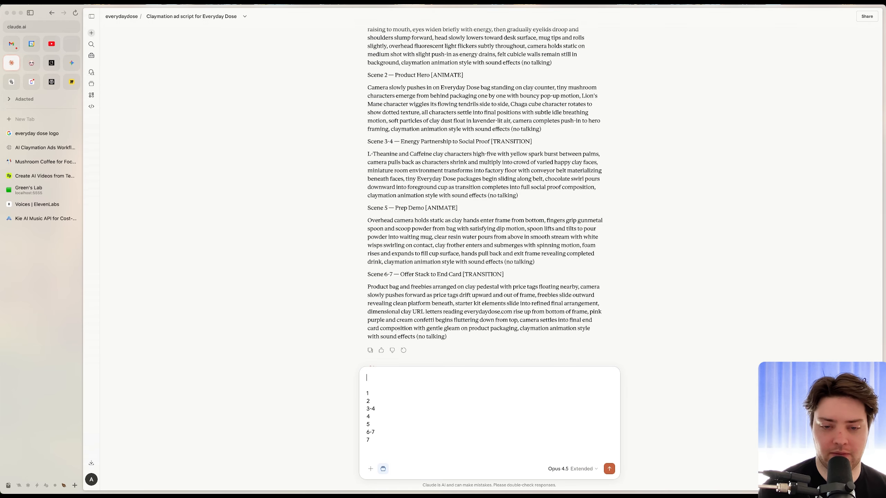
Switch to the Green's Lab storyboard, examine the scene 1 image at full size and close it
key(ctrl+Tab)
scroll(634, 280, down, 2)
click(603, 294)
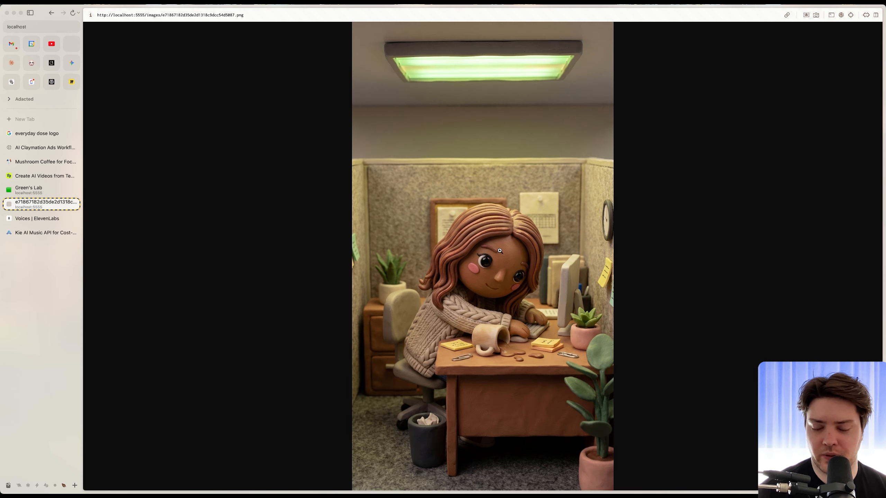
key(super+w)
Copy Claude's Scene 1, "The Crash", and Scene 2, "Product Hero", animation prompts into the matching Green's Lab storyboard scenes
key(ctrl+Tab)
drag(552, 226, 357, 189)
scroll(357, 190, down, 3)
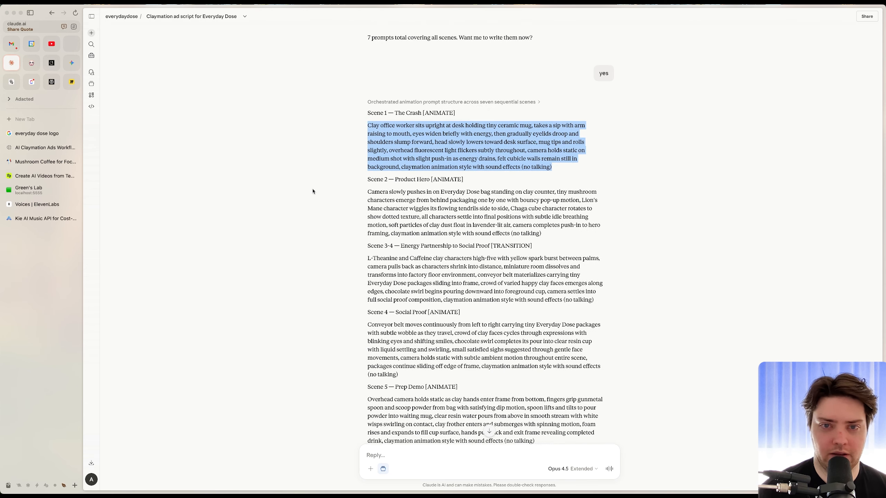
key(ctrl+Tab)
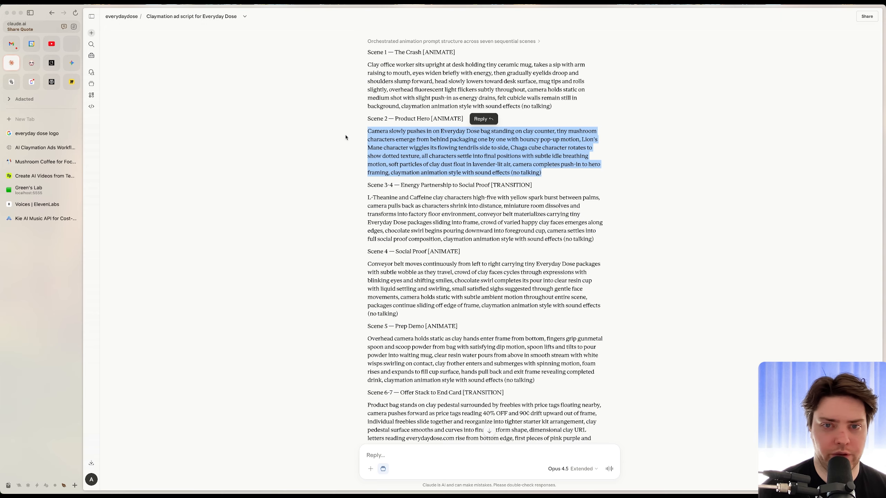
click(31, 192)
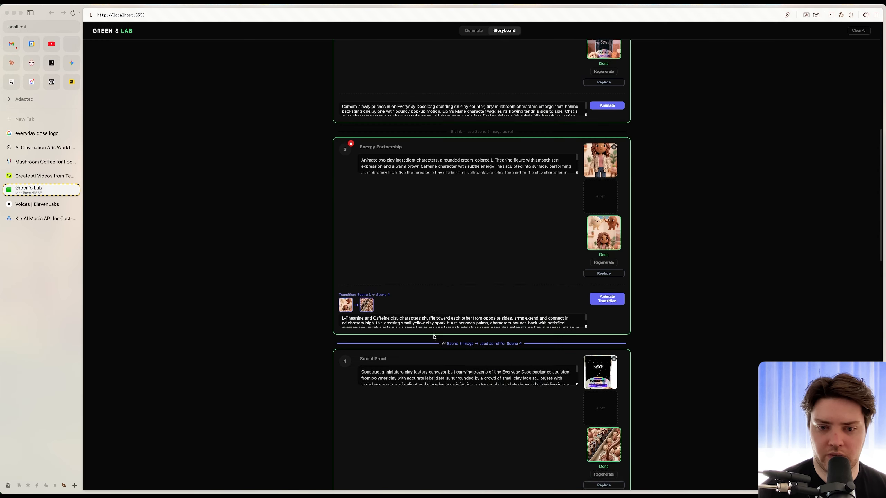
Save the full-size scene 4, "Social Proof", image as P4 in the Everydaydose Youtube folder and close it
scroll(432, 318, down, 3)
scroll(535, 379, down, 5)
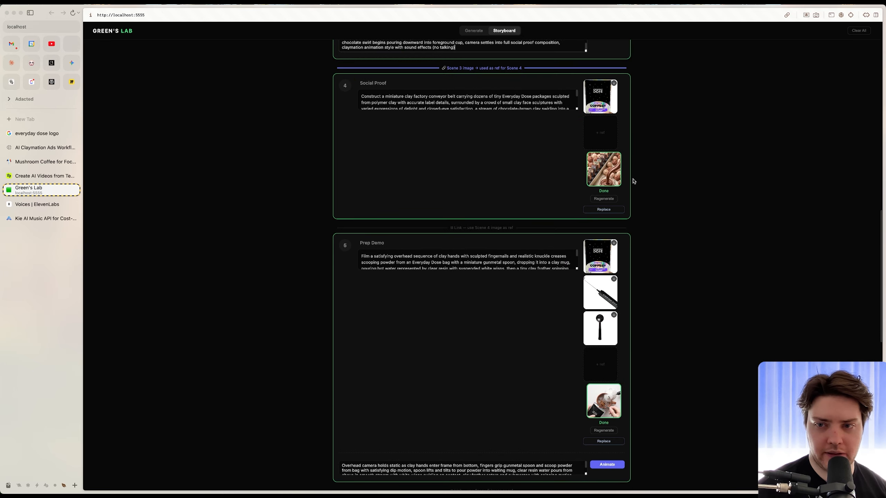
click(610, 169)
key(super+s)
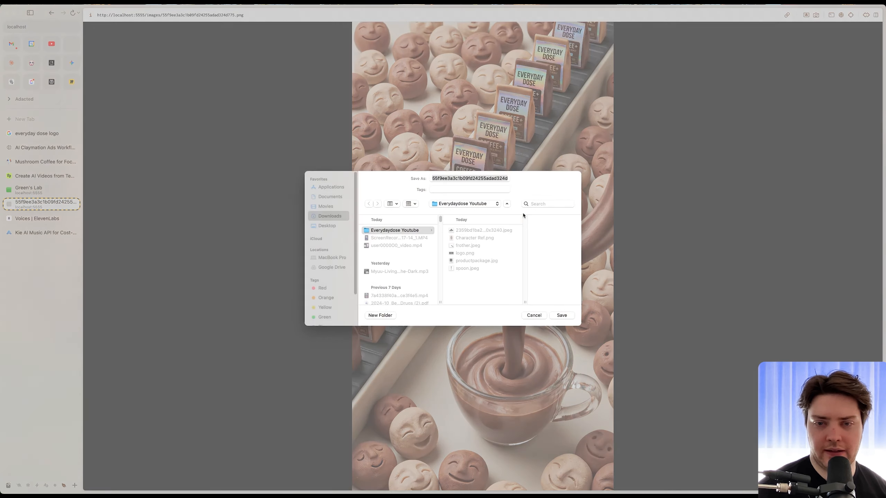
text(P4)
key(Return)
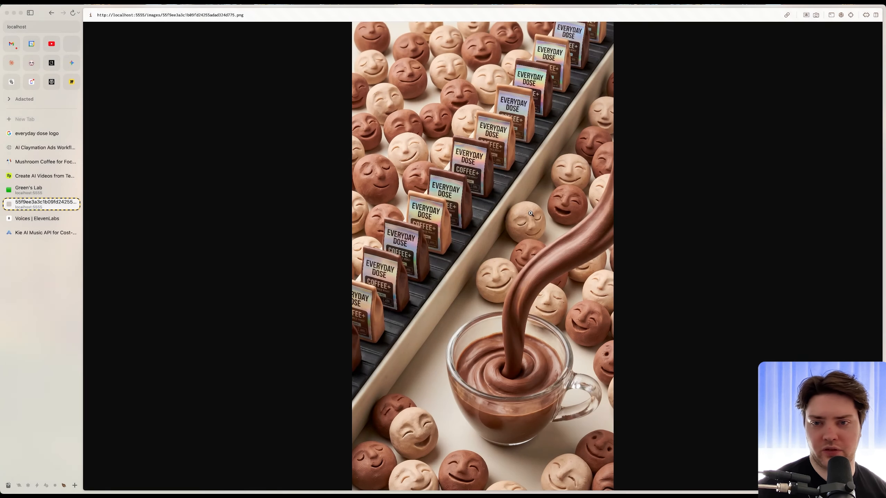
key(super+w)
Add two new scenes, 8 and 9, at the end of the storyboard
scroll(571, 238, down, 3)
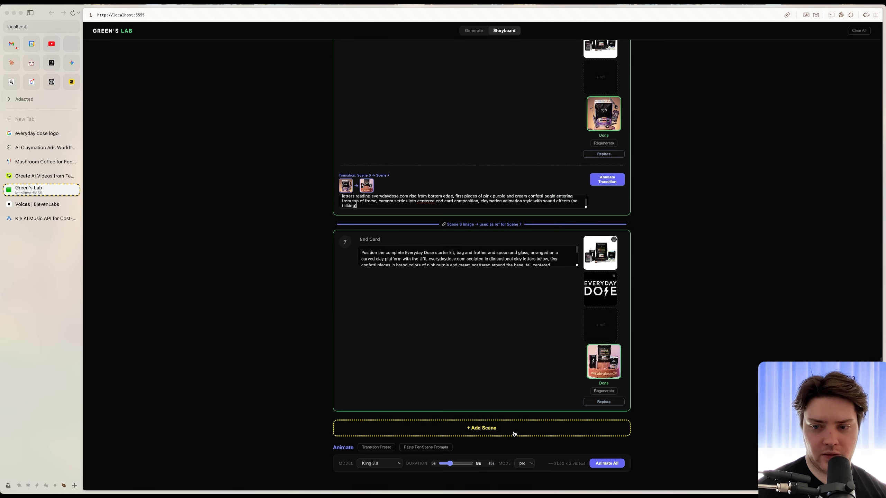
click(514, 426)
click(475, 426)
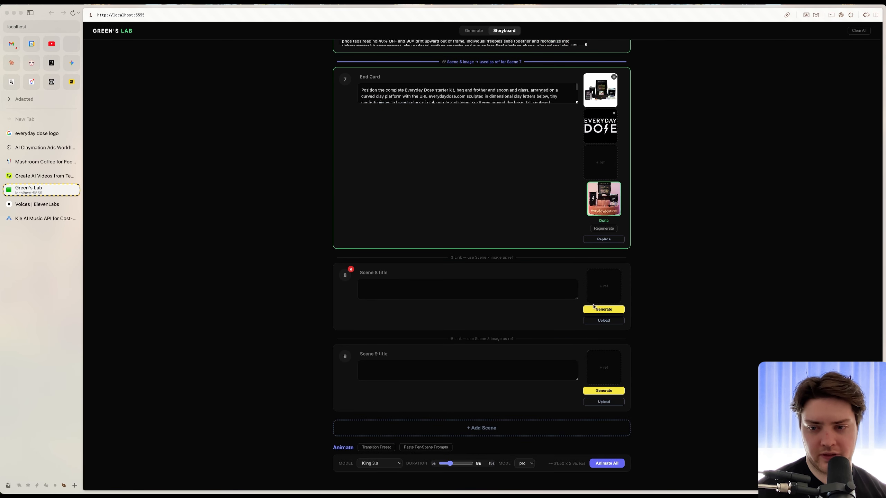
Save the full-size scene 7, "End Card", image as P7 in the Everydaydose Youtube folder and close it
scroll(569, 327, up, 4)
click(619, 359)
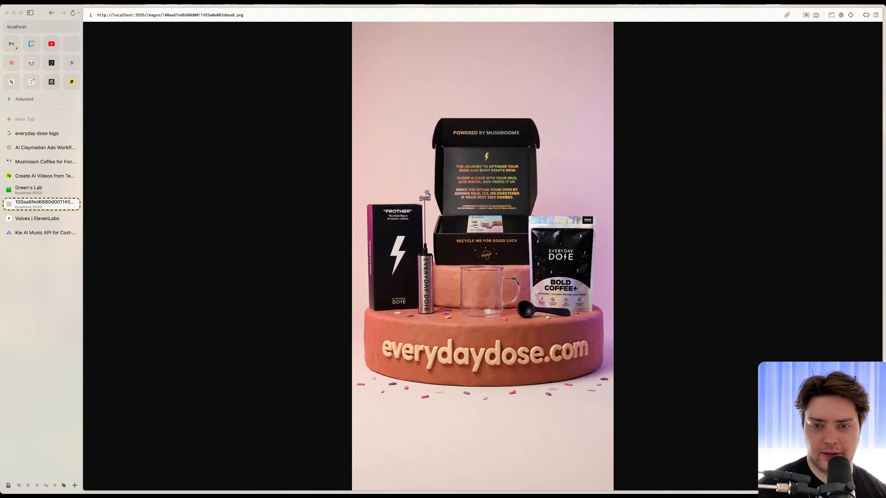
right_click(459, 194)
click(485, 213)
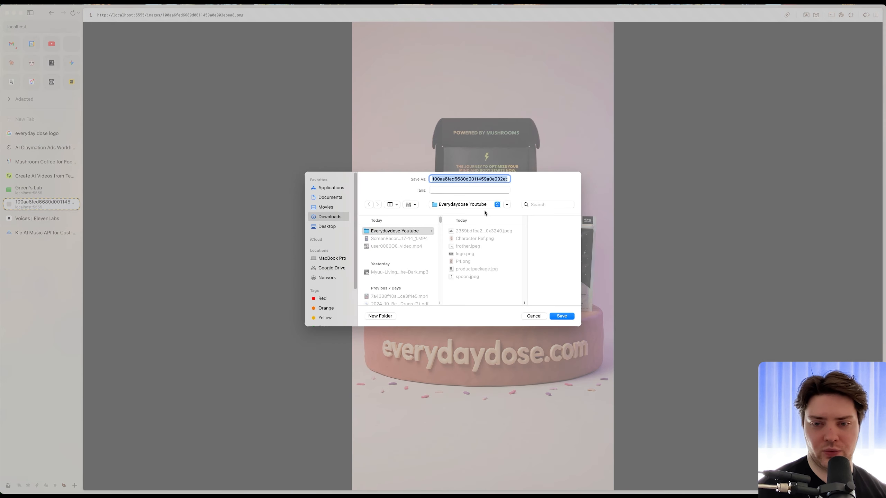
key(Return)
key(super+w)
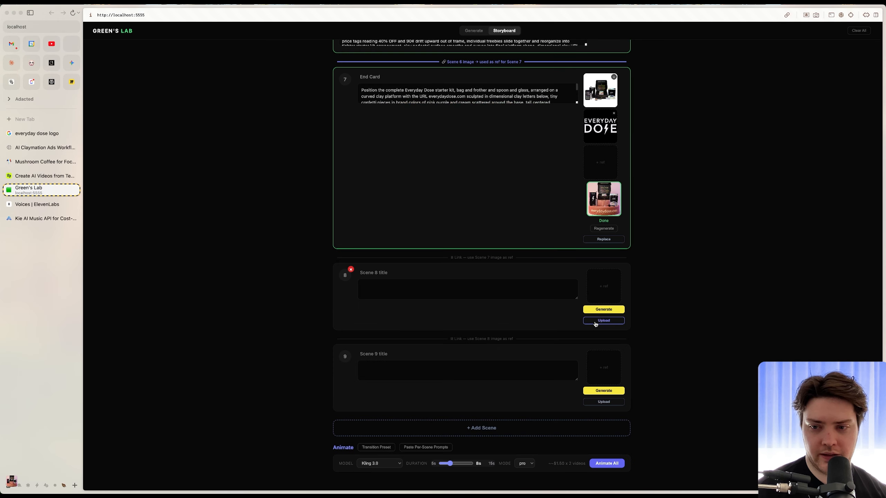
Upload P4.png to scene 8 and P7.png to scene 9, with Claude's Scene 4 and Scene 7 animation prompts respectively
click(595, 324)
click(485, 236)
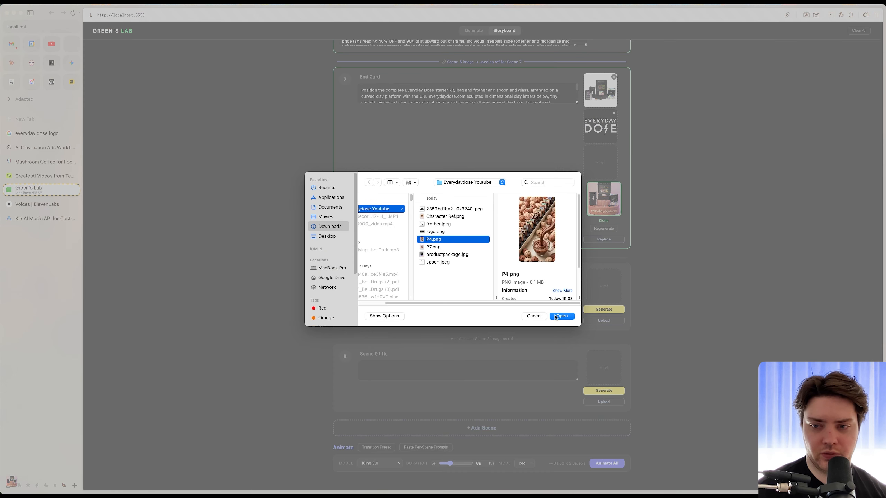
click(564, 315)
click(11, 63)
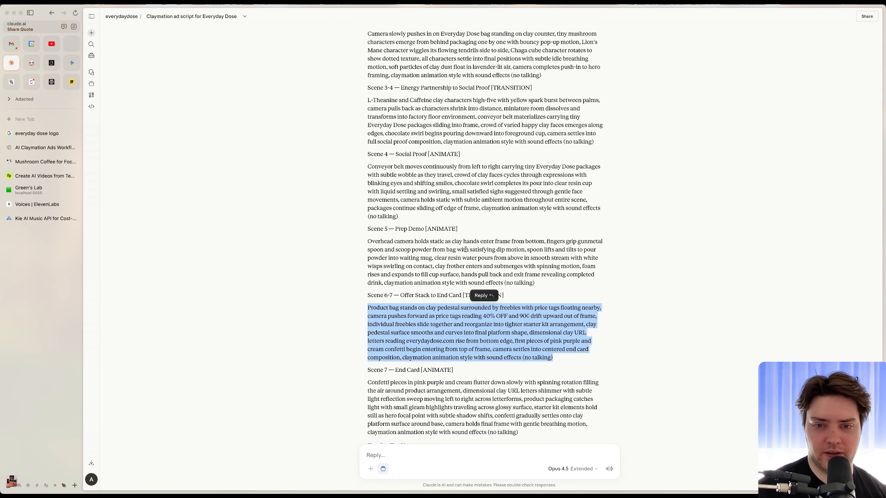
Check the storyboard's scenes and animate all 7 videos with Kling 3.0, 8 s duration and pro mode
drag(449, 464, 449, 464)
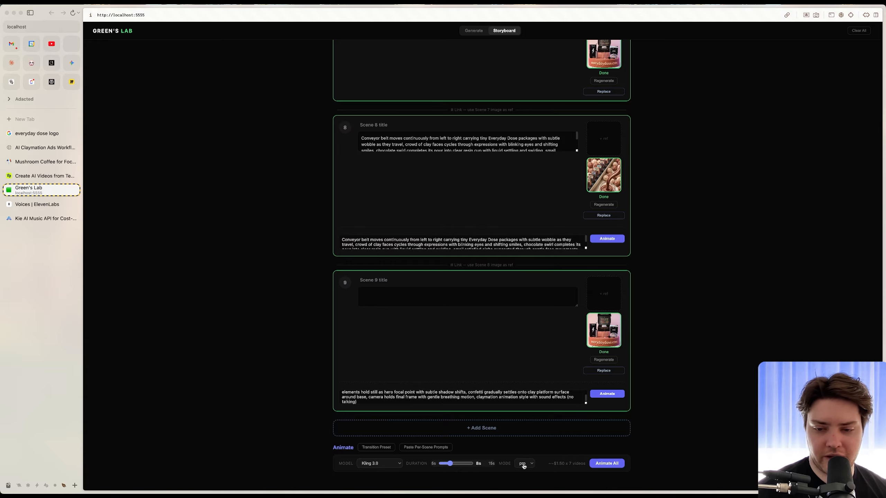
scroll(628, 422, up, 20)
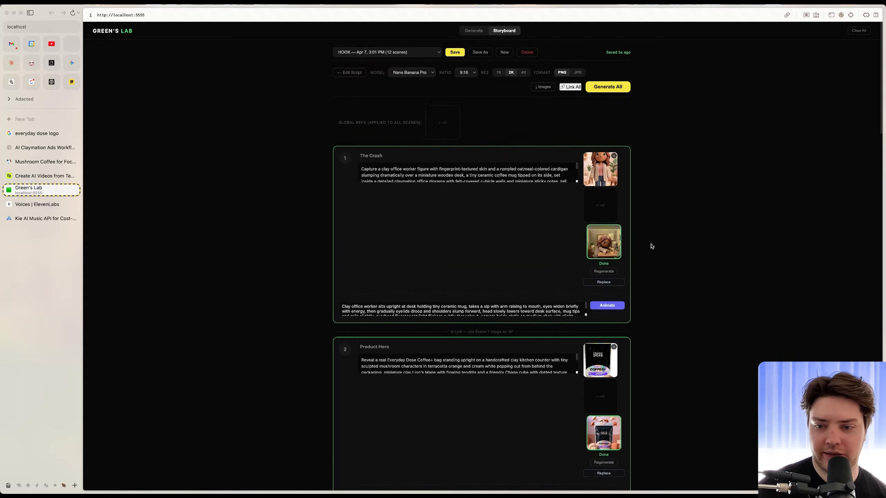
scroll(655, 246, down, 4)
scroll(653, 246, down, 20)
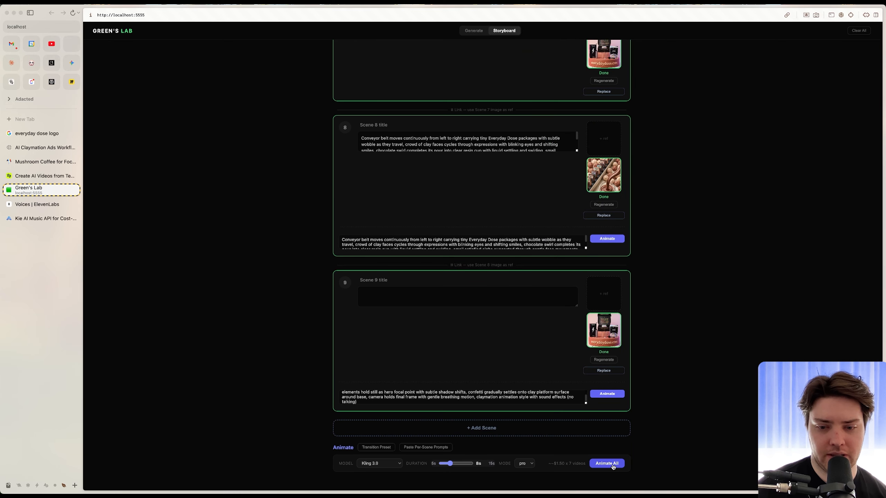
click(607, 463)
click(471, 292)
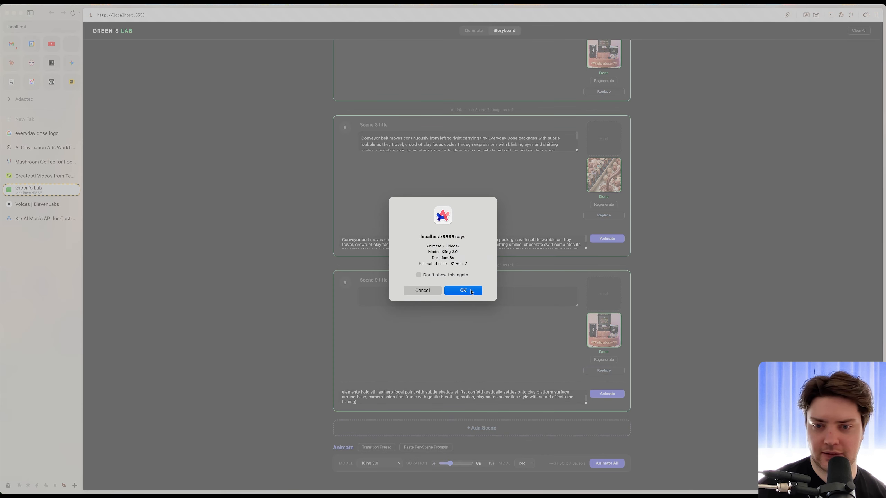
scroll(670, 310, down, 2)
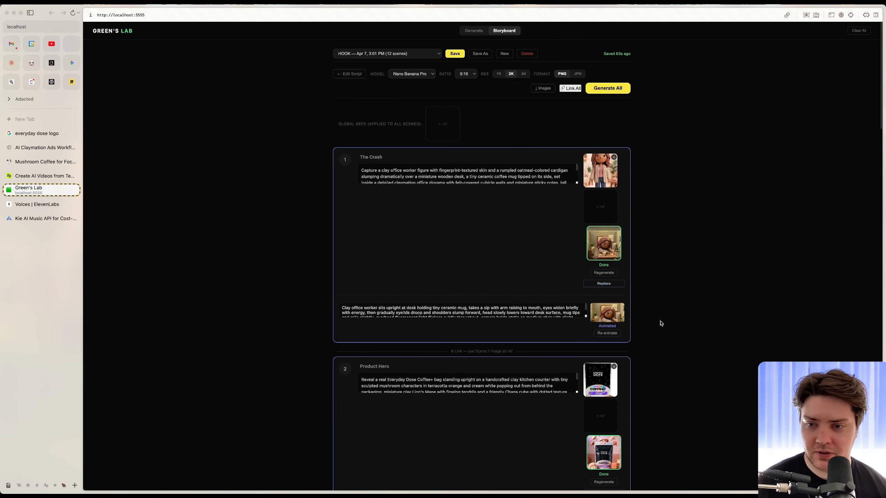
Play the generated videos of scene 1, "The Crash", and scene 2, "Product Hero", closing each after viewing
scroll(601, 244, down, 1)
click(606, 300)
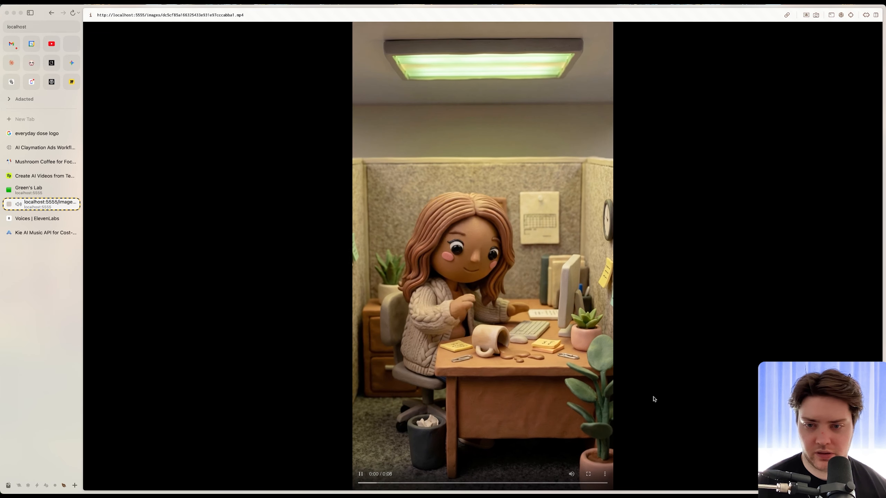
key(super+w)
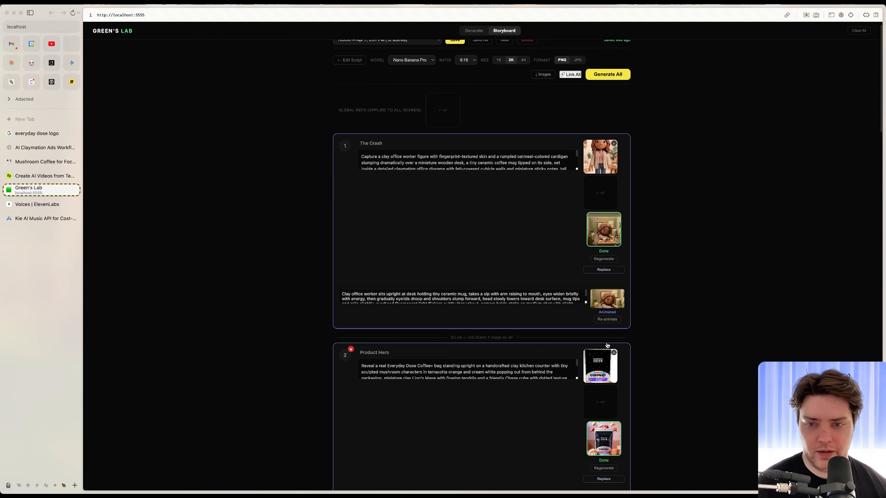
scroll(617, 391, down, 5)
click(607, 370)
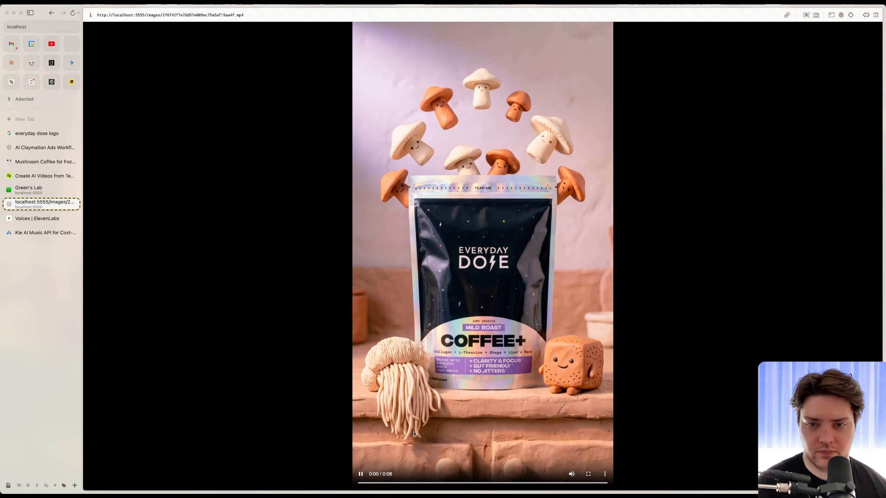
key(super+w)
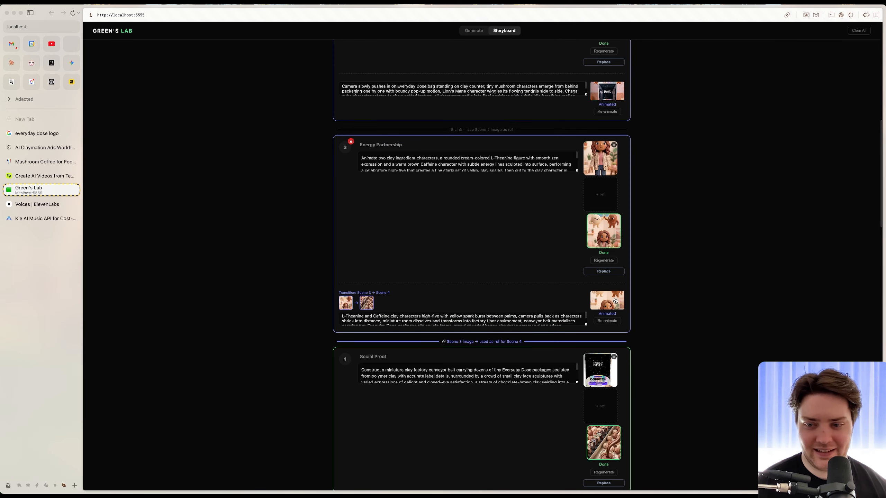
Play the generated videos of the scene 3-4 transition, scene 8 and scene 9, skipping ahead in the last one
click(604, 370)
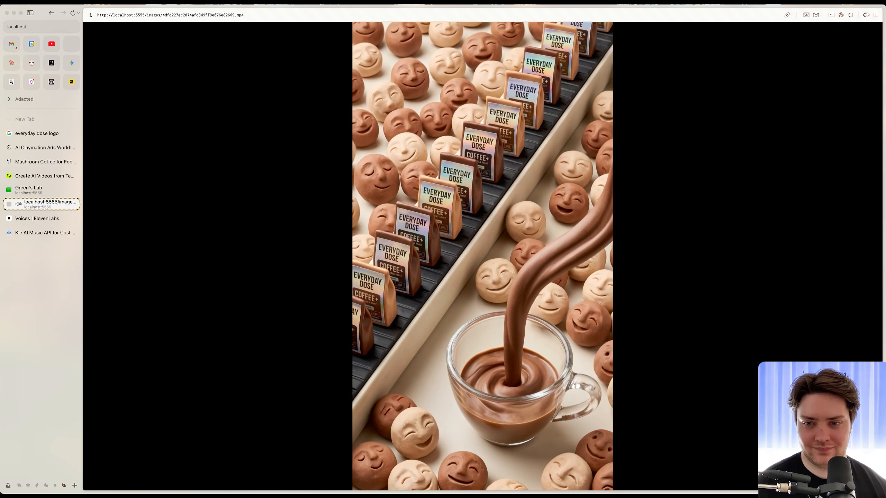
key(super+w)
click(599, 378)
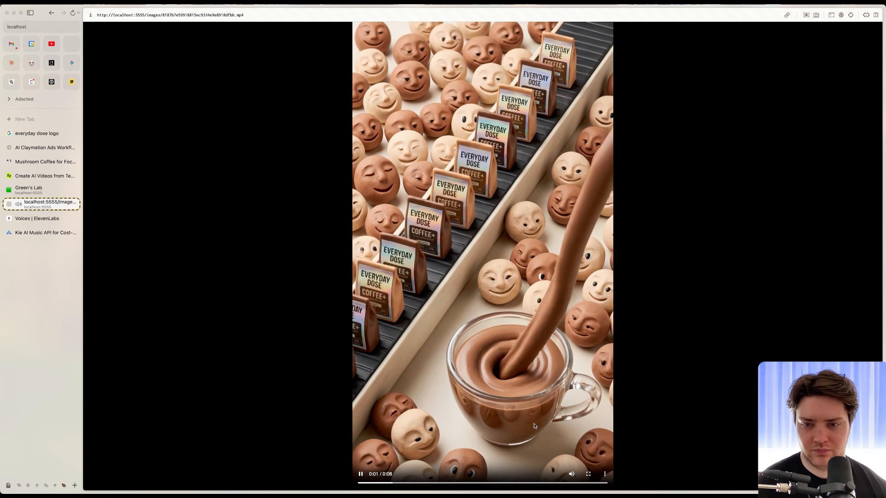
key(super+w)
click(570, 419)
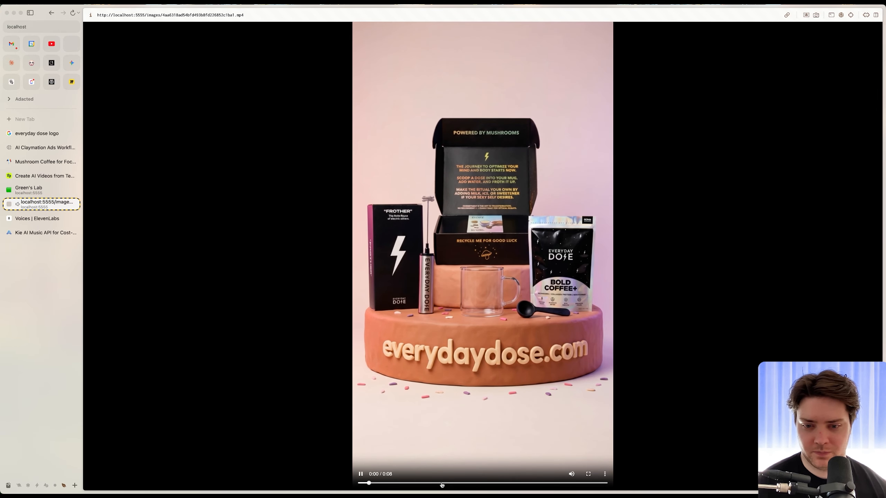
drag(442, 486, 520, 486)
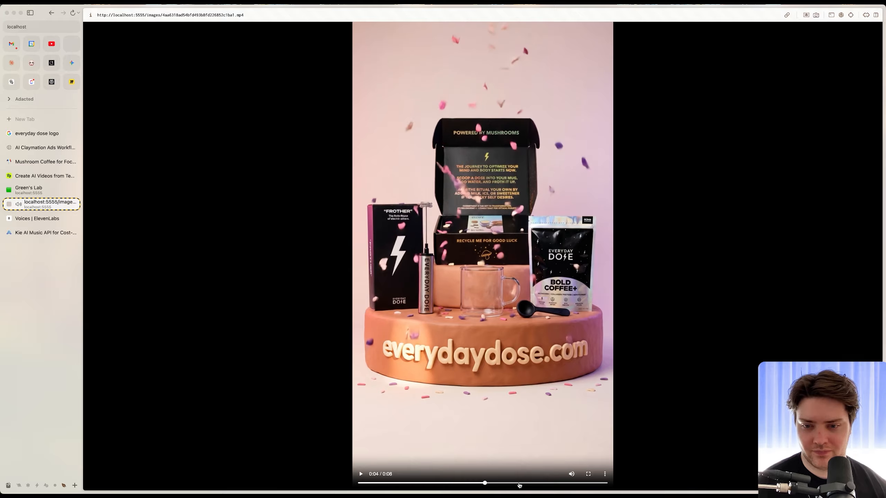
Download all storyboard videos as storyboard_videos into the Everydaydose Youtube folder and inspect the saved MP4 files
key(super+w)
scroll(450, 394, up, 15)
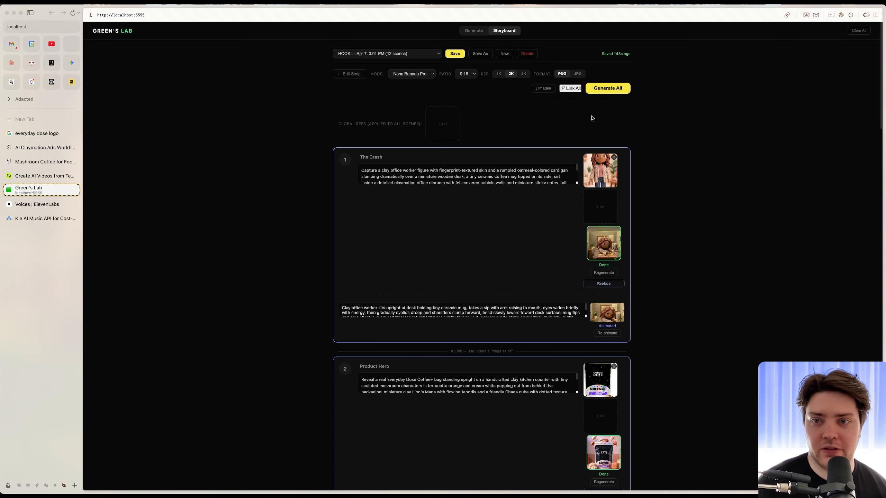
scroll(524, 281, down, 20)
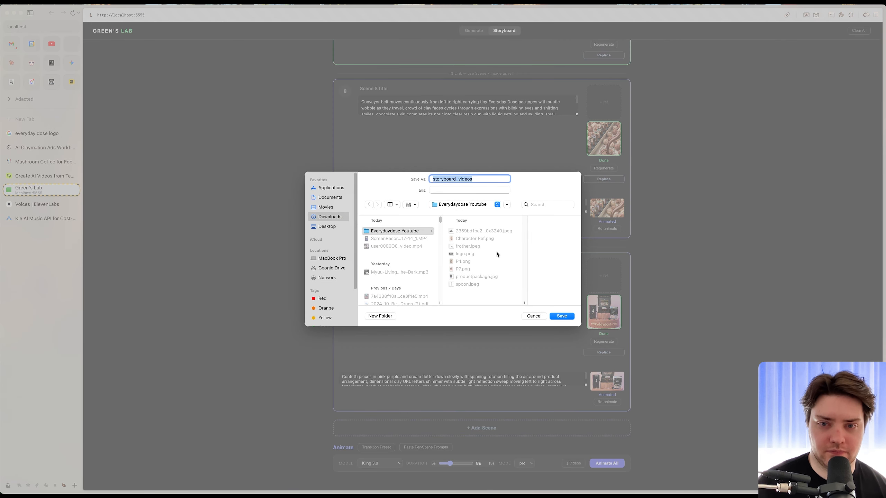
key(Return)
click(184, 471)
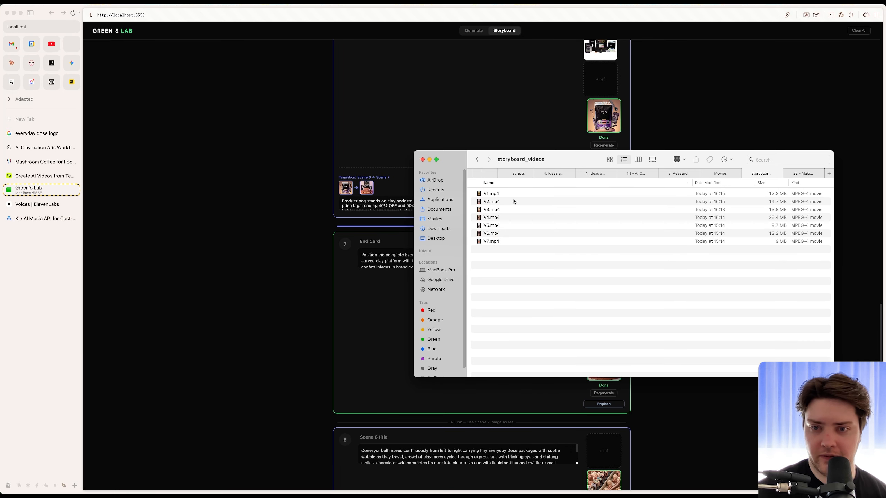
key(Down)
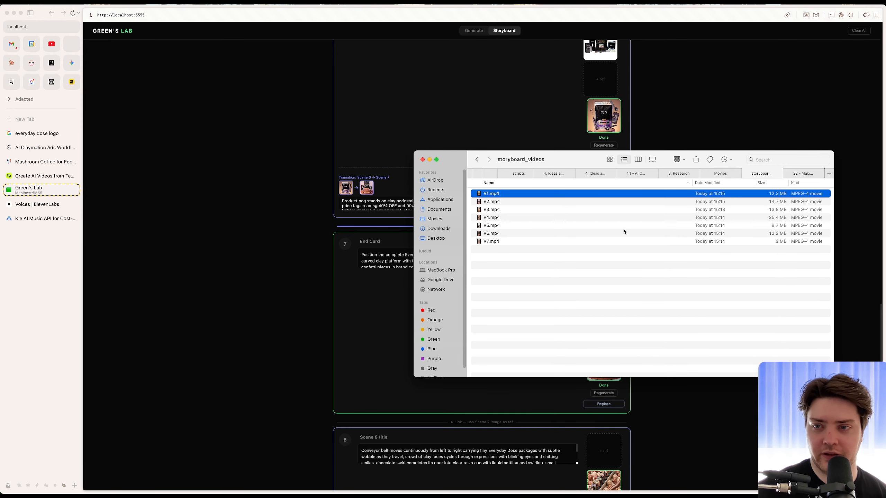
click(320, 241)
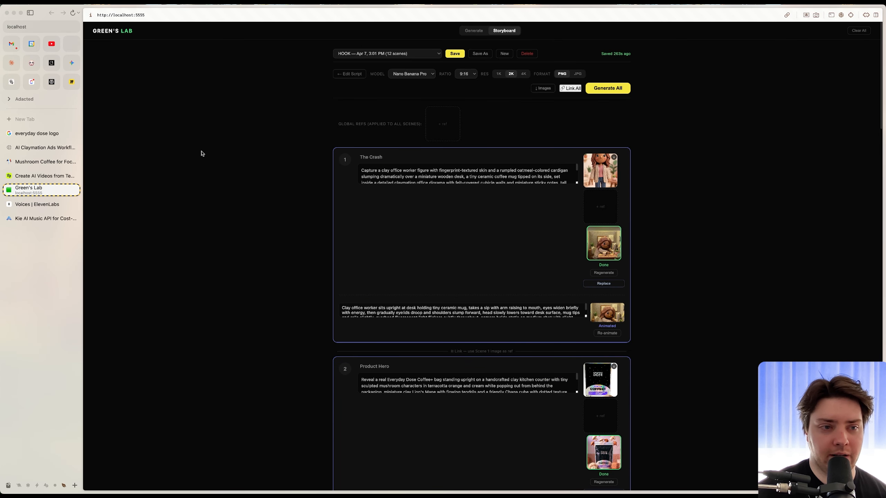
scroll(217, 335, down, 20)
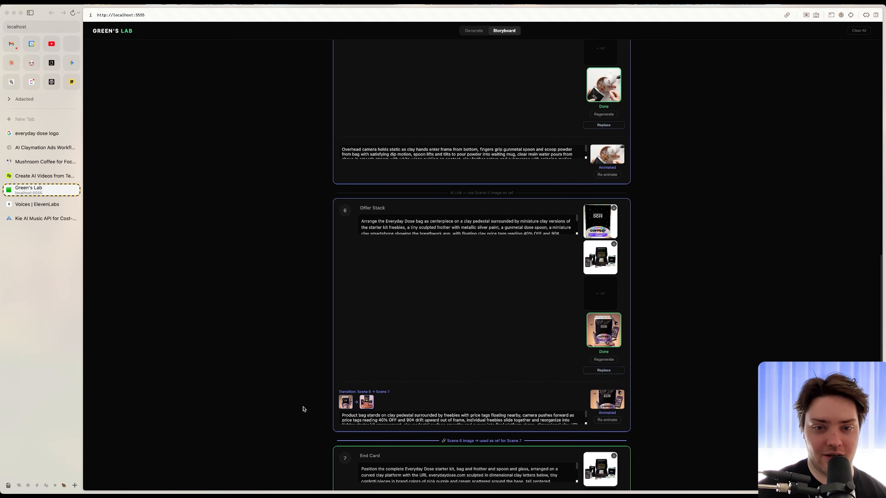
scroll(314, 402, up, 5)
Copy Prompt #5 - Voice generation from the Notion workflow page and send it in the Claude ad script conversation
key(ctrl+Tab)
scroll(488, 317, down, 6)
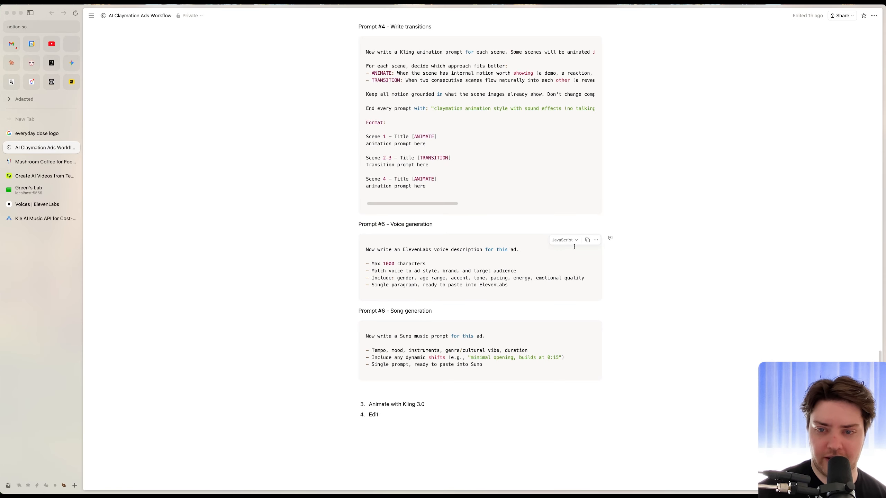
click(588, 240)
key(ctrl+Tab)
key(super+v)
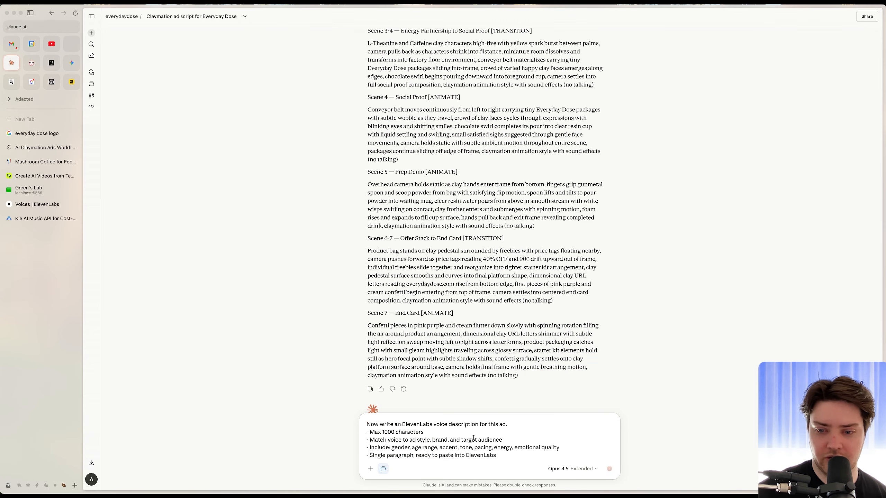
key(Return)
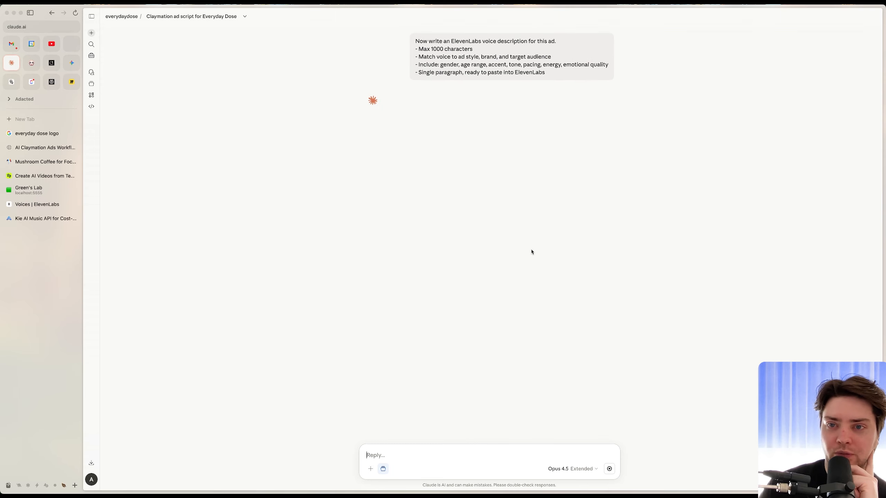
Switch to ElevenLabs, start a Voice Design with Claude's voice description as the prompt, show the settings and generate the voice
click(37, 205)
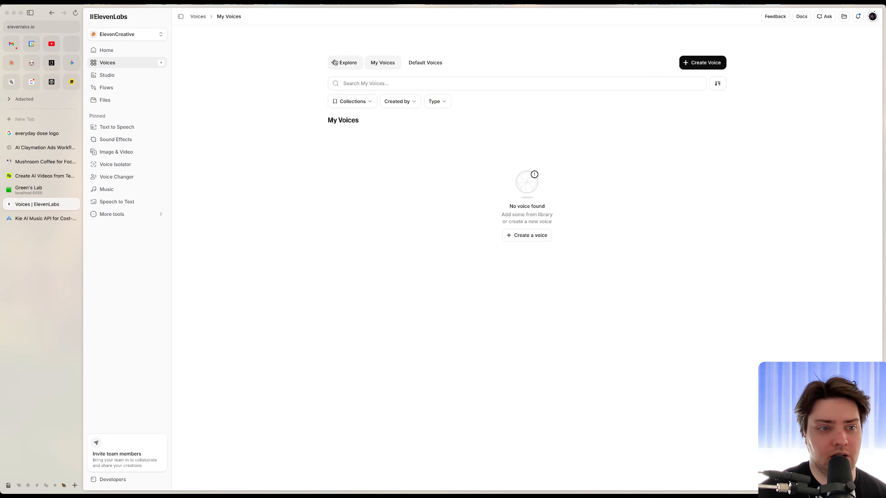
click(709, 67)
click(484, 169)
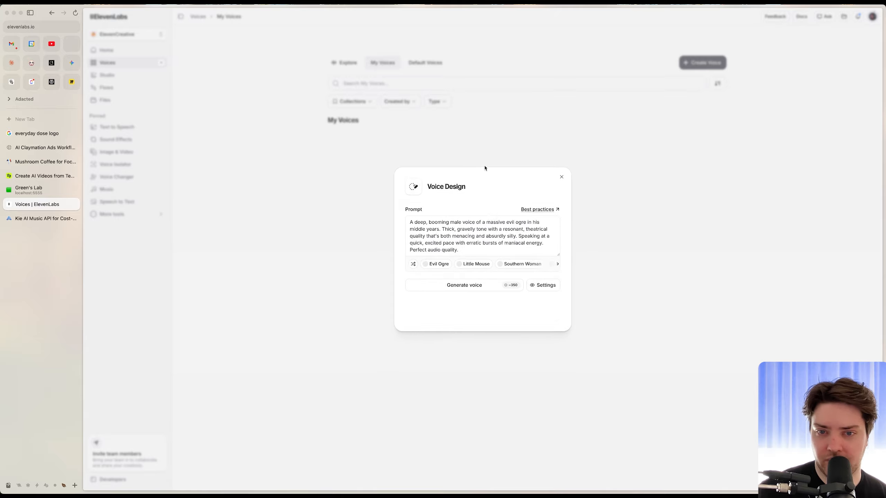
click(495, 252)
key(super+a)
key(super+v)
scroll(500, 244, up, 3)
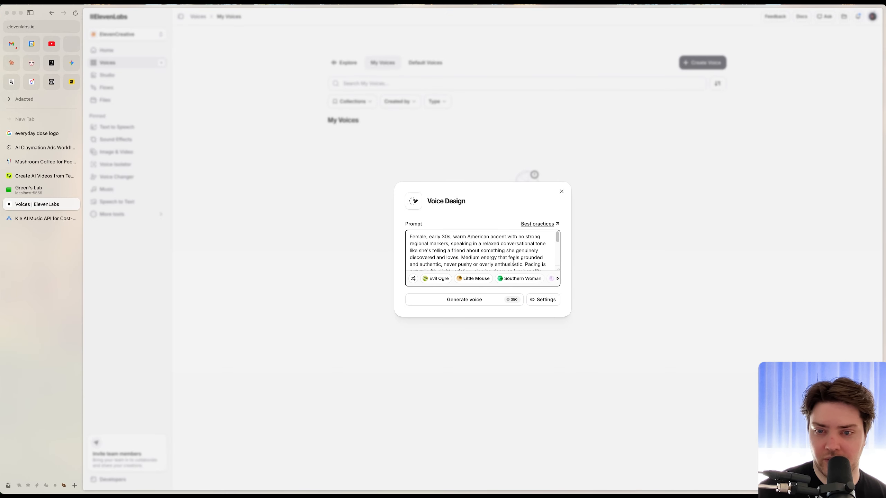
scroll(501, 244, down, 3)
click(543, 299)
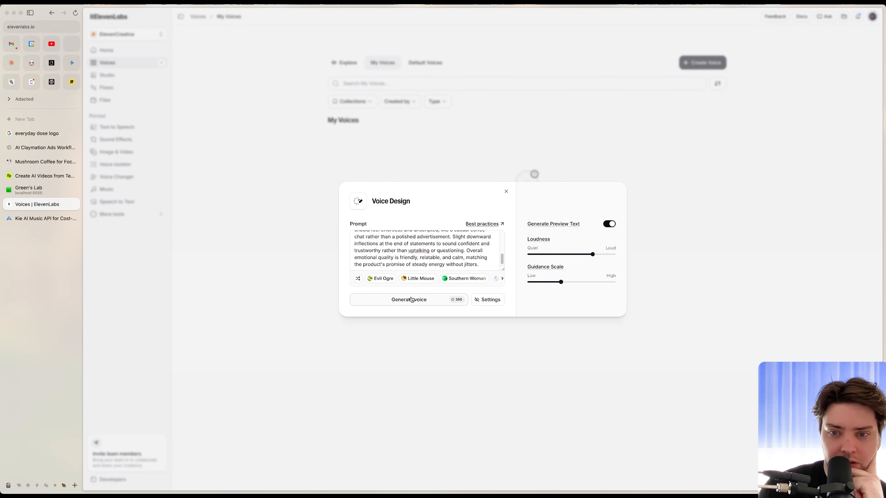
click(393, 303)
Look back through Claude's earlier scene prompts and replies in the claymation ad script conversation
key(ctrl+Tab)
scroll(417, 344, up, 20)
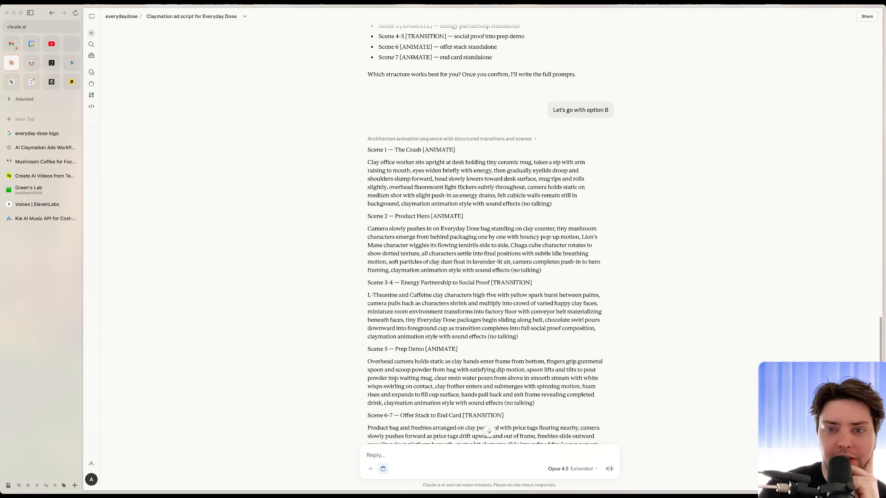
scroll(395, 379, up, 20)
Return to ElevenLabs, preview the three generated voices, select one and save it as everydaydose 15apr26
key(ctrl+Tab)
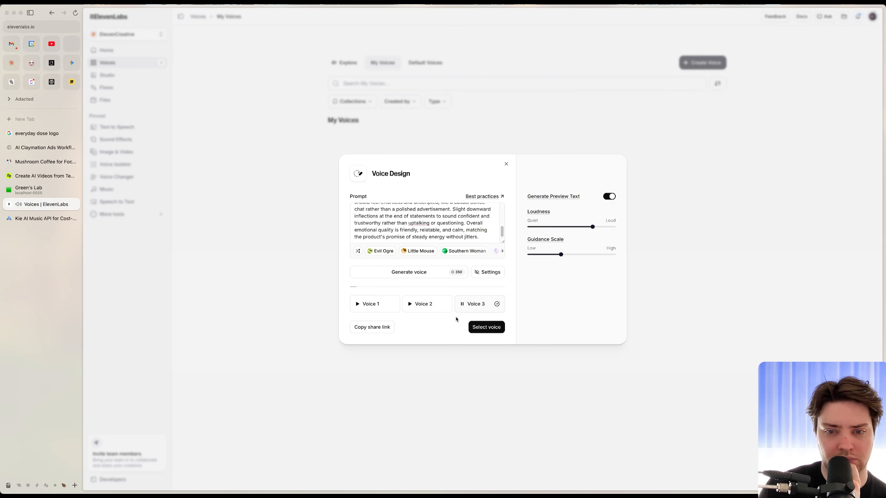
click(410, 305)
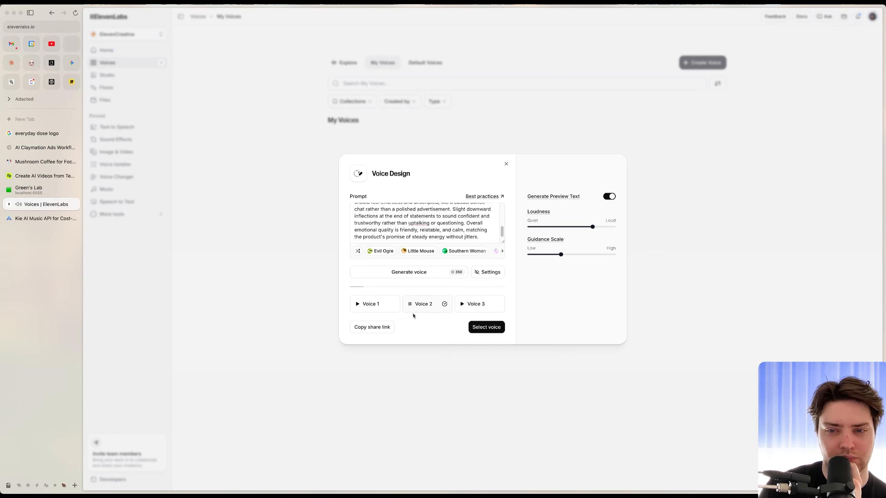
click(356, 305)
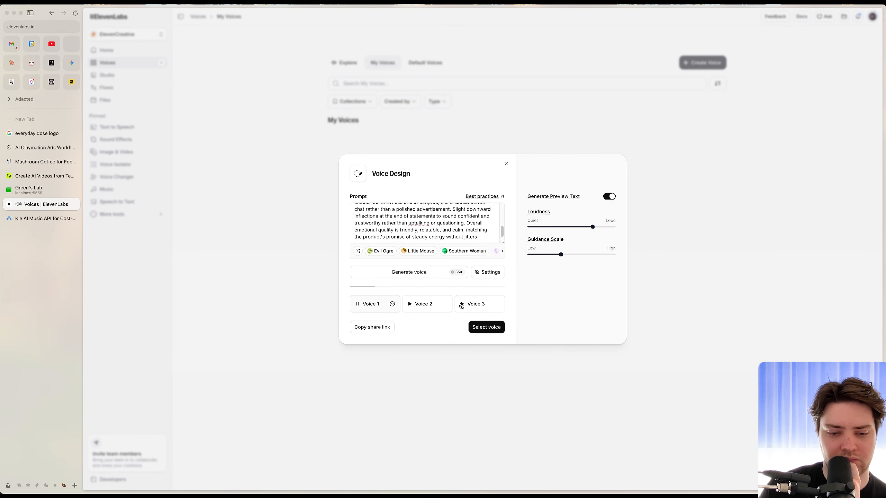
click(488, 330)
click(470, 211)
text(everydayd)
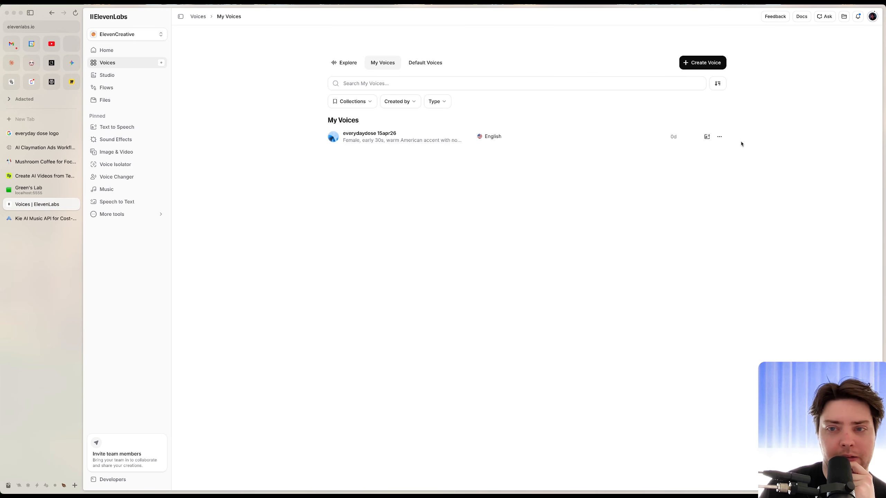
Check the available options for the everydaydose 15apr26 voice and open Text to Speech
click(719, 137)
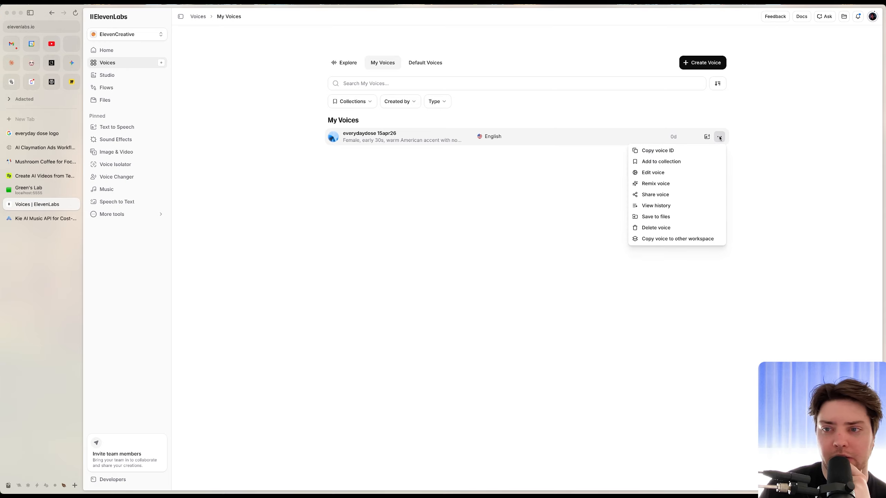
click(448, 224)
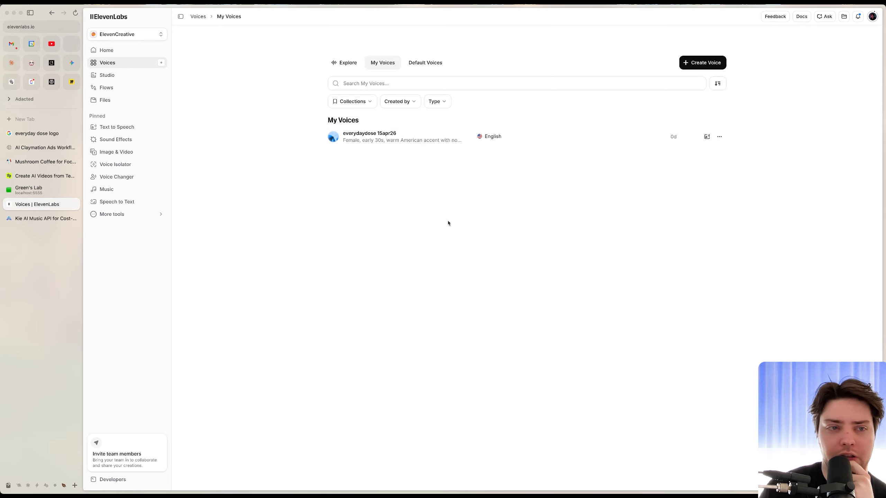
click(129, 127)
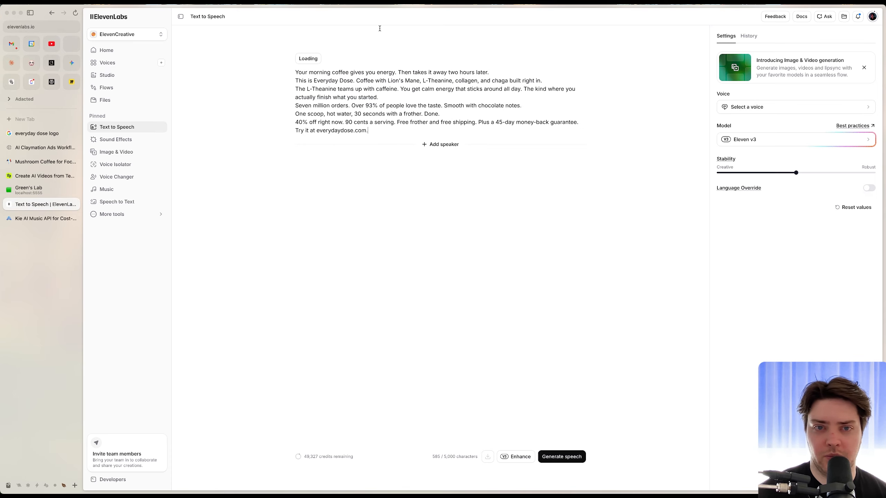
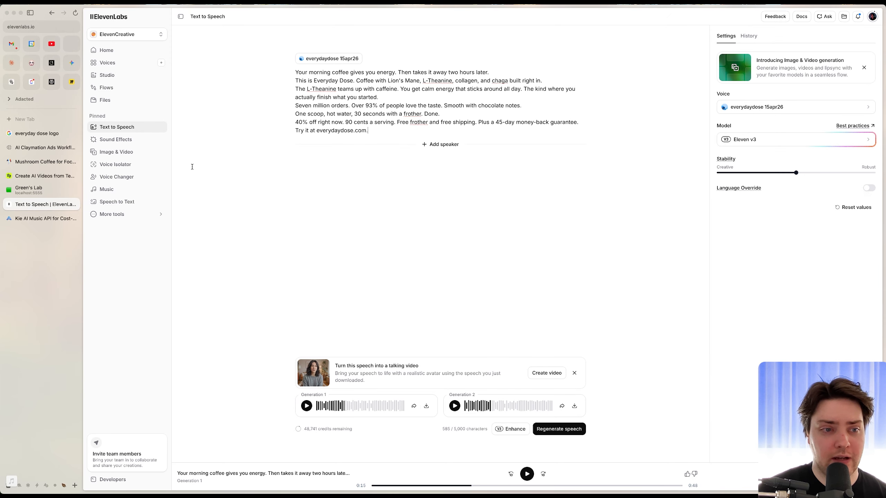
Copy Prompt #6 - Song generation from the Notion workflow page and send it in the Claude ad script conversation
click(49, 150)
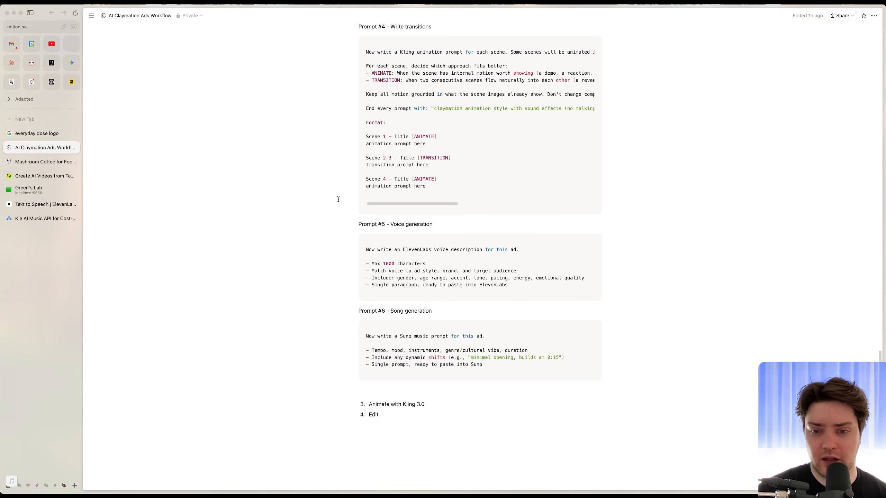
scroll(349, 202, down, 3)
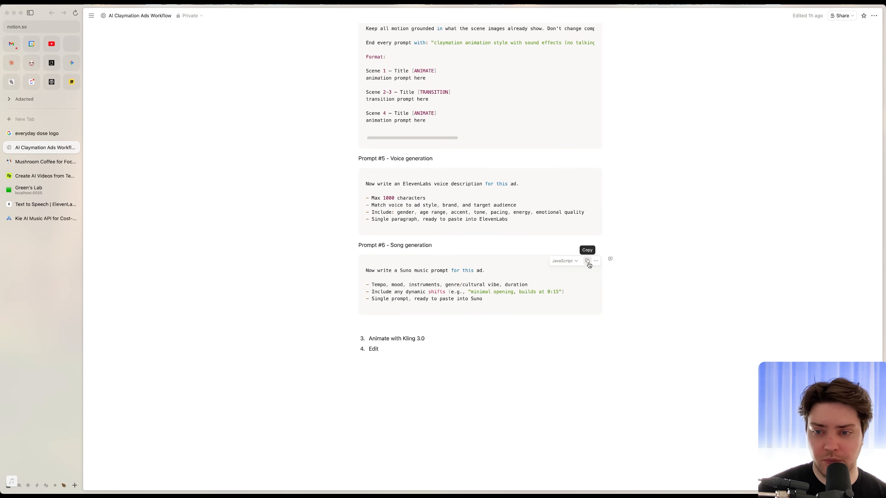
click(588, 262)
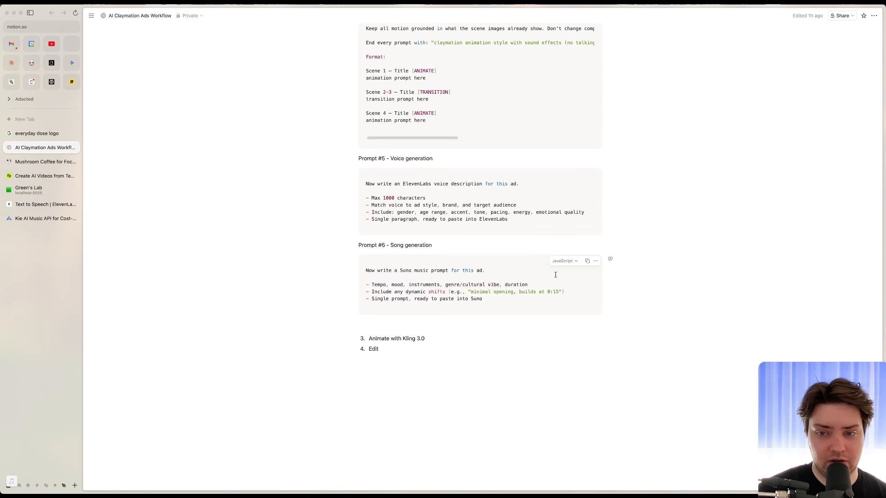
click(11, 63)
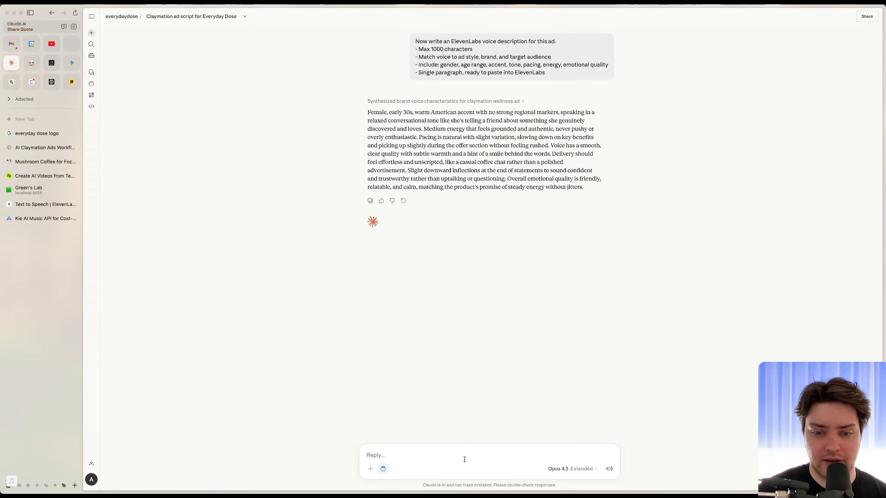
key(super+v)
key(Return)
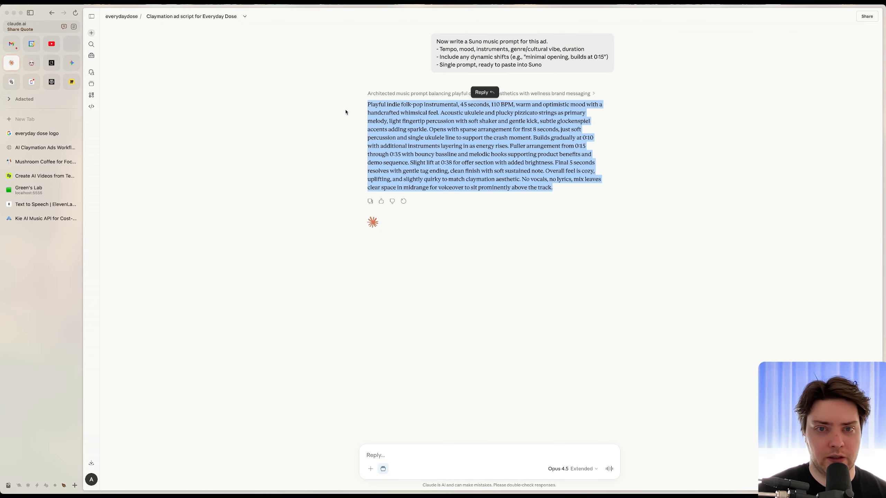
Take Claude's Suno music prompt to the Kie AI Music API generator and set the model to V5
click(255, 161)
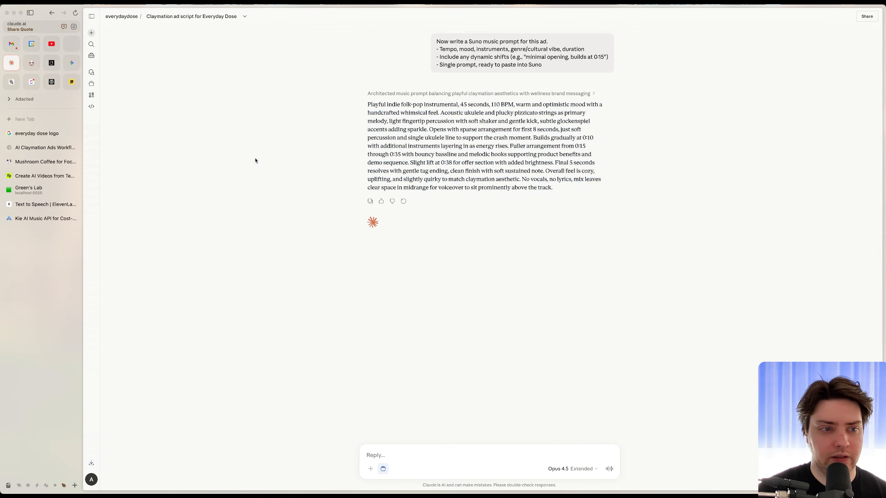
click(42, 218)
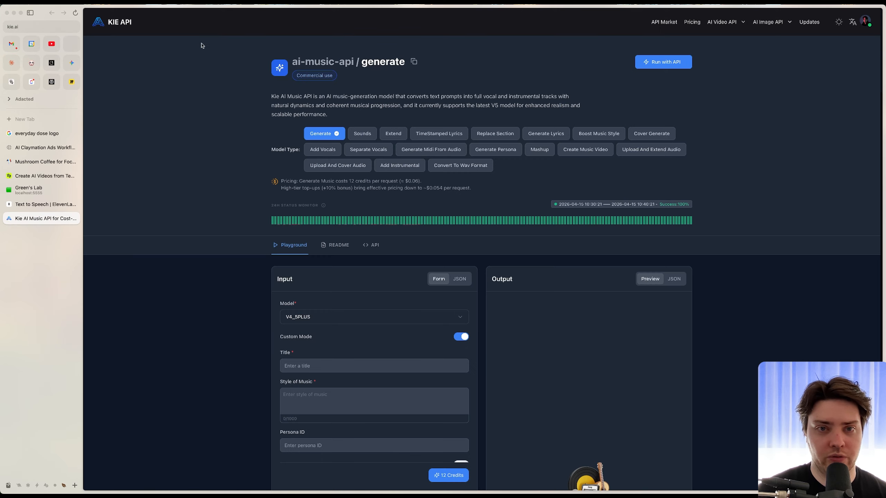
scroll(349, 209, down, 4)
click(326, 178)
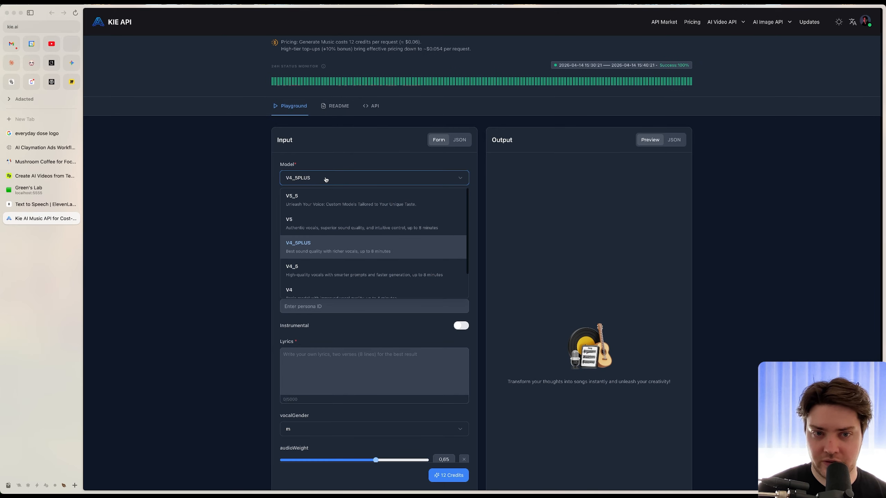
click(300, 221)
Enter everydaydose as the track title and paste Claude's music prompt as the style of music
scroll(299, 222, down, 2)
click(299, 177)
text(ever)
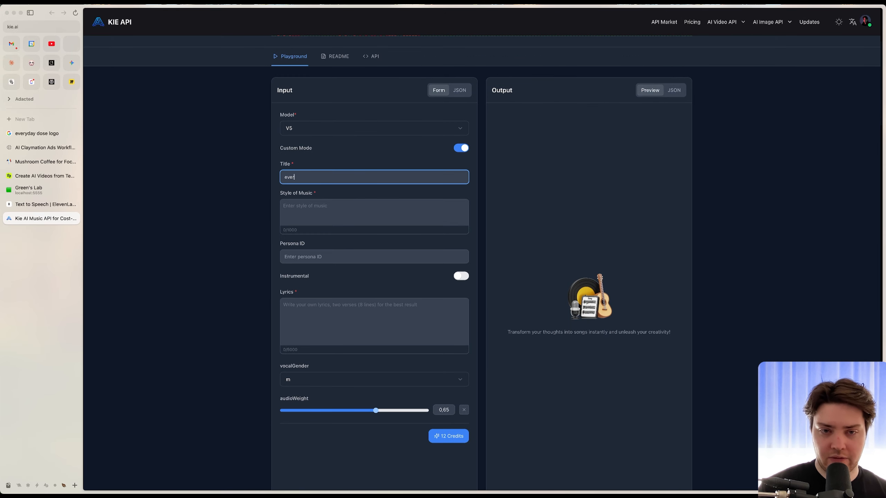
text(ydaydose)
click(353, 213)
key(super+v)
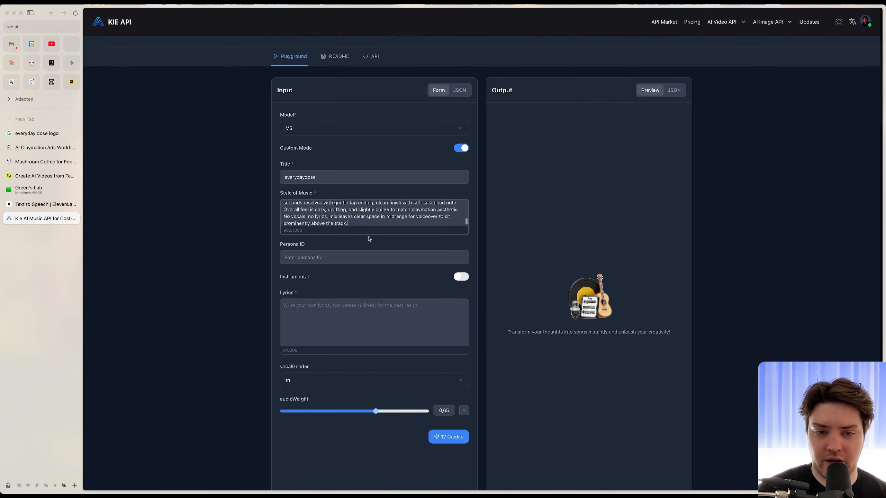
Turn on Instrumental, generate the music and reread the style prompt from its beginning
click(461, 277)
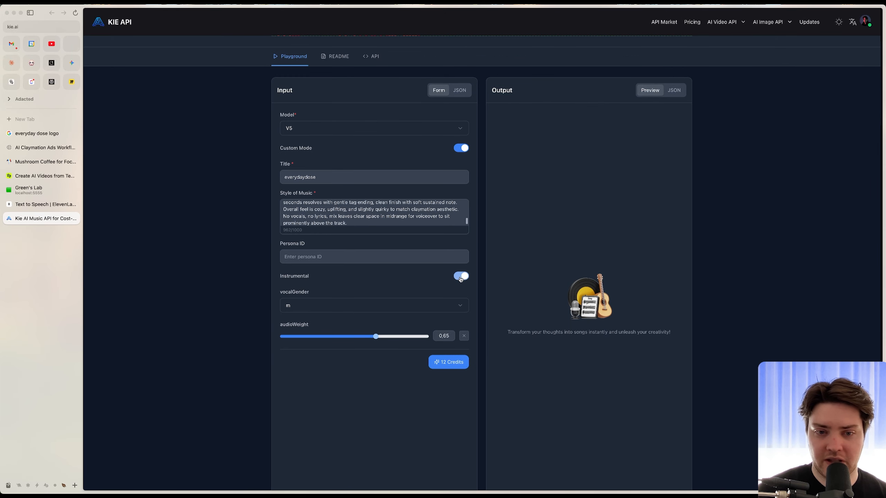
click(445, 362)
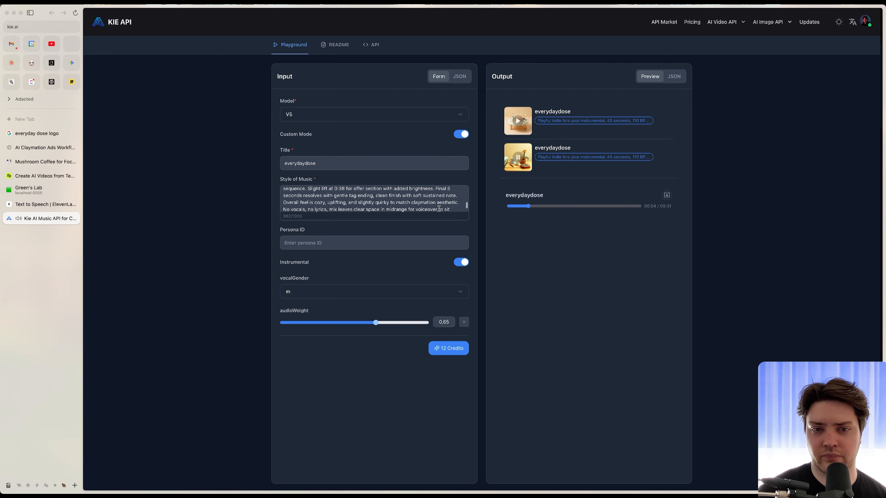
scroll(439, 209, up, 5)
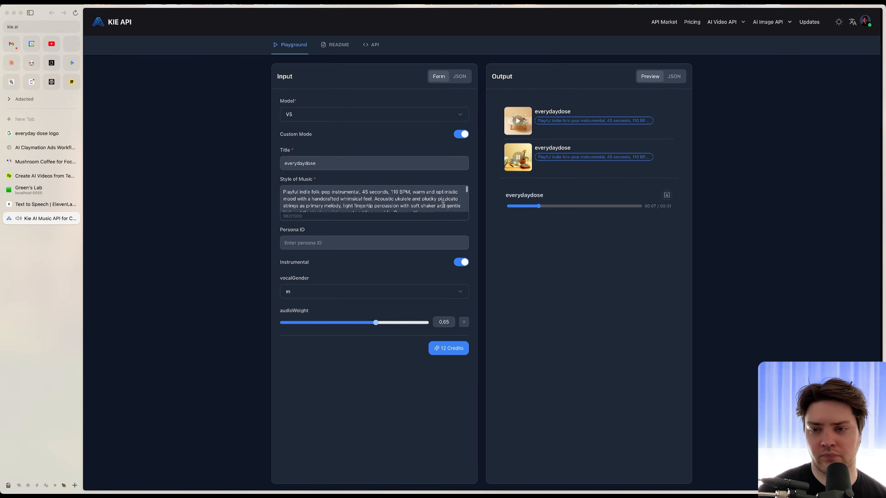
Check the generated track, and ask Claude to adjust the prompt for longer songs because the generated ones are only 20-30sec
click(526, 125)
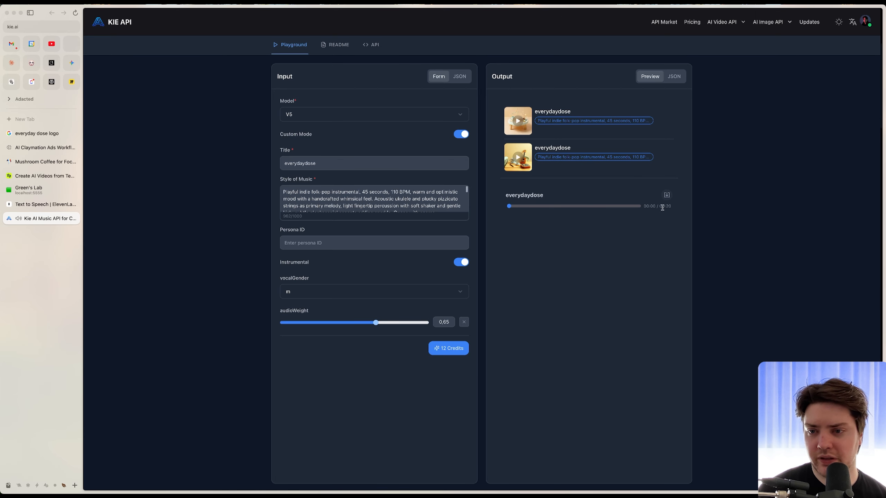
click(11, 64)
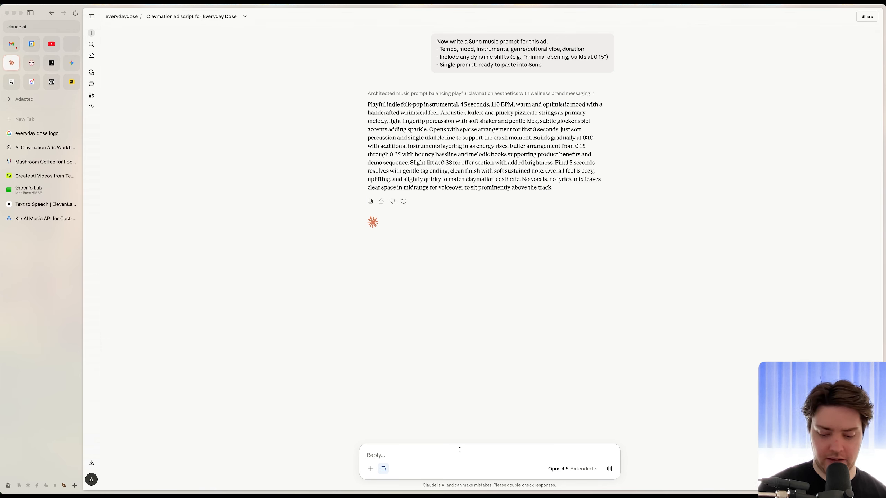
text(Hey)
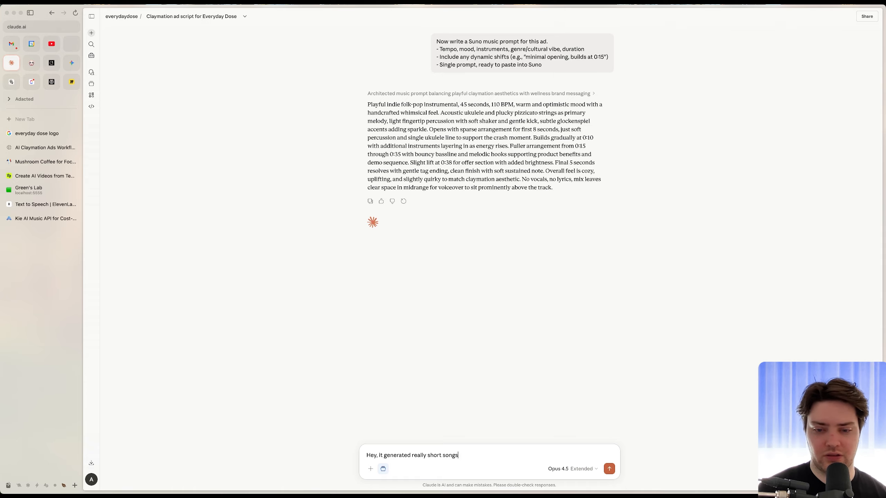
text(. 20-30sec. Could you adjust the prom)
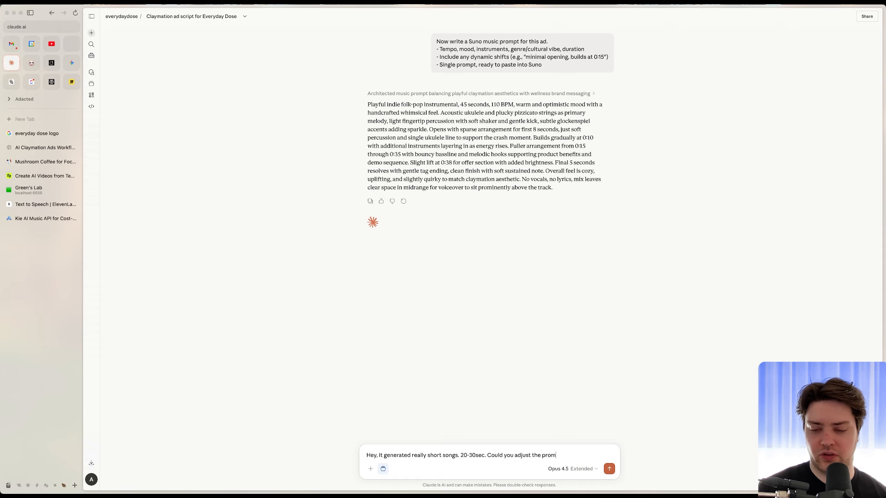
text(pt os)
key(BackSpace)
key(BackSpace)
text(so they're a bit longer)
key(Return)
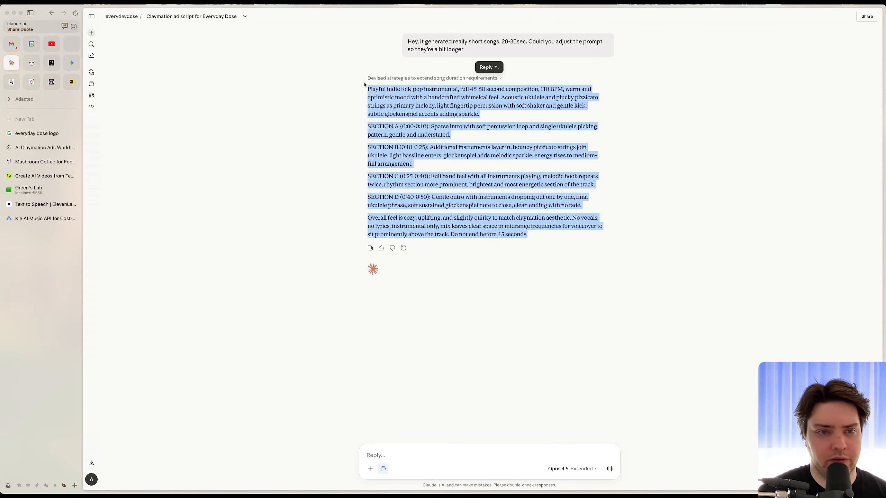
Replace the style of music in Kie AI with Claude's revised prompt for a longer song
click(45, 219)
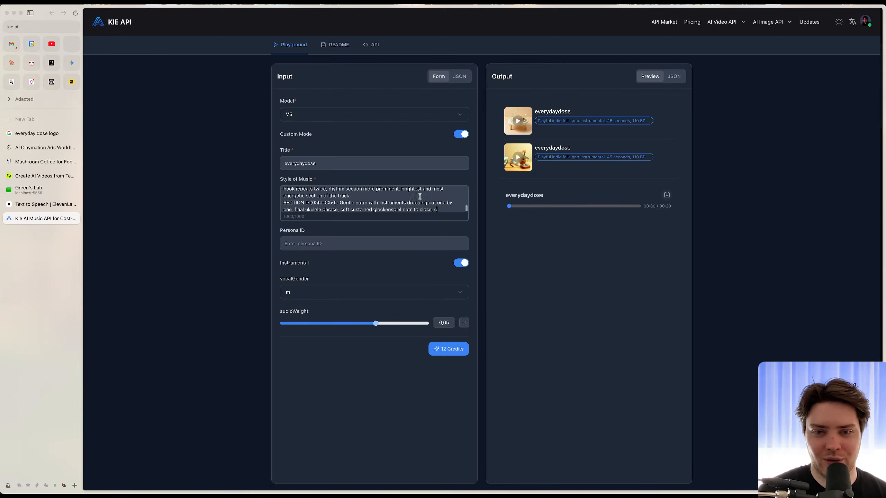
scroll(422, 202, down, 1)
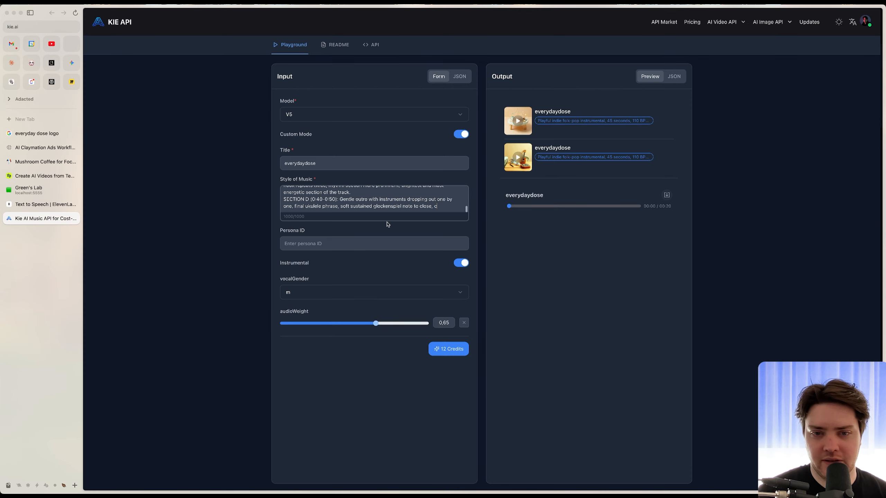
key(cmd+a)
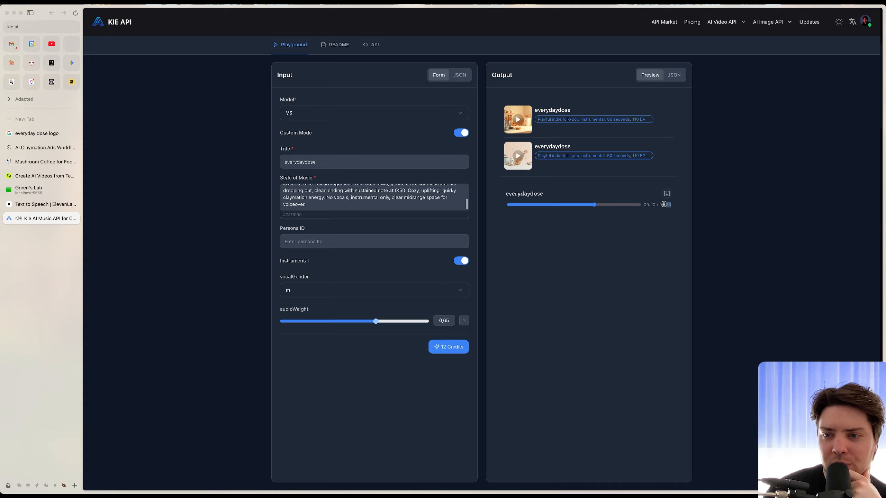
Reread the style of music prompt and delete the 50 seconds duration from its first sentence
scroll(567, 299, up, 3)
scroll(350, 260, up, 3)
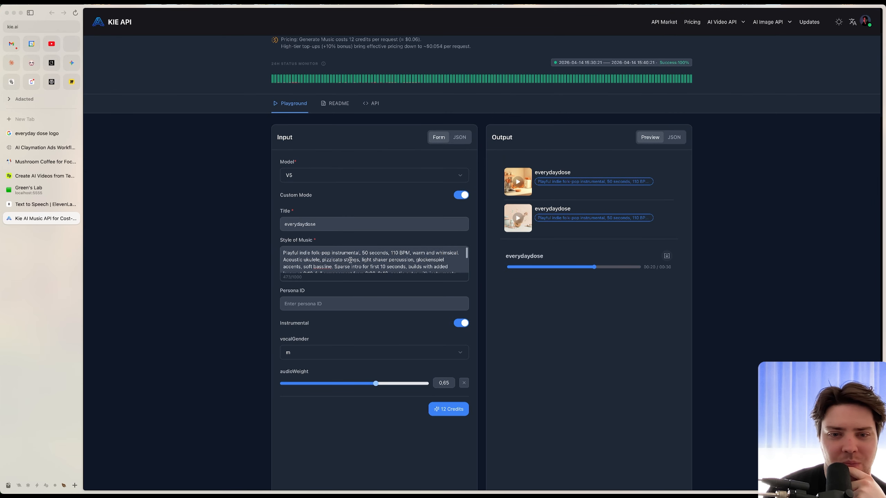
scroll(351, 260, down, 3)
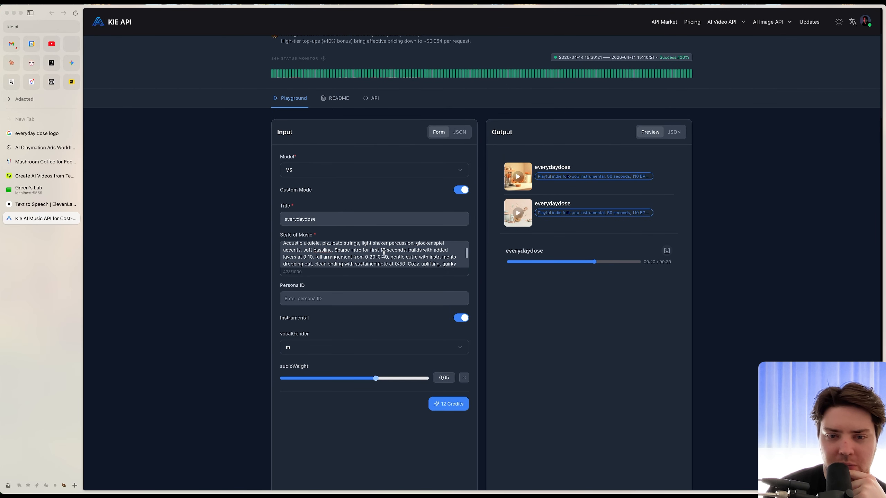
scroll(384, 254, up, 3)
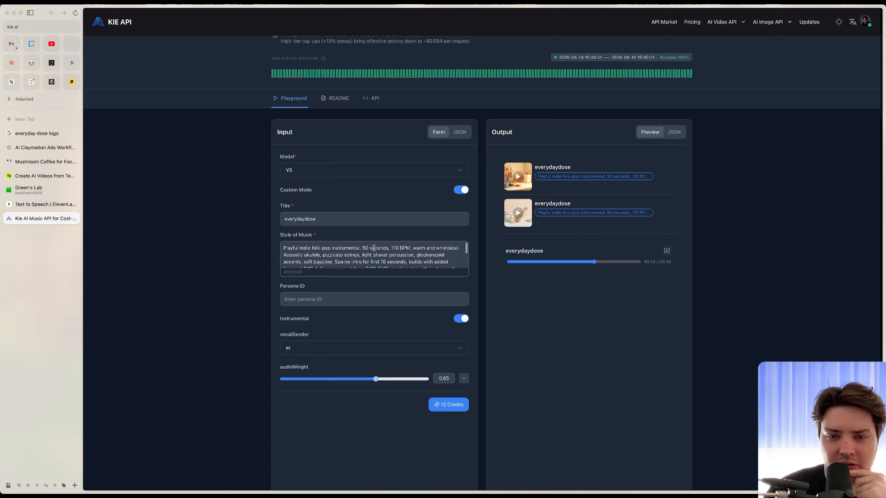
scroll(384, 255, down, 3)
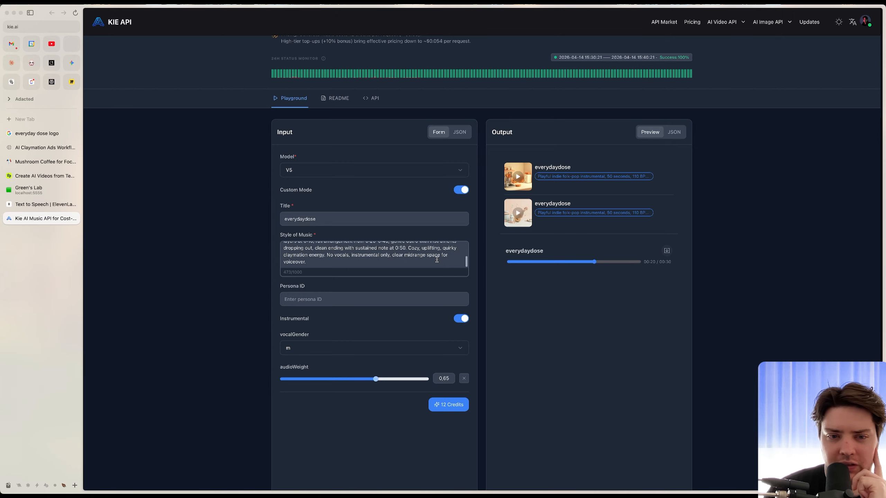
scroll(437, 260, up, 3)
drag(359, 248, 390, 248)
key(BackSpace)
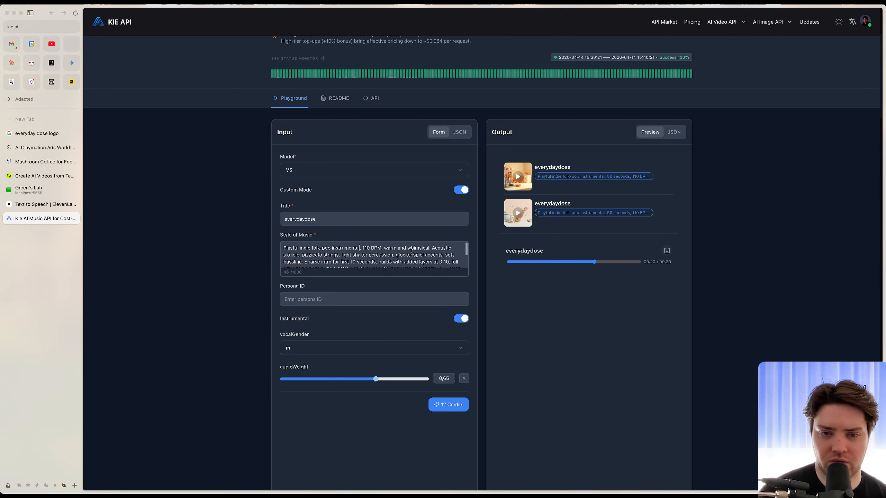
Shorten the sparse intro to the first 5 seconds, remove the remaining timestamps from the style prompt, and generate the music
double_click(351, 261)
text(5)
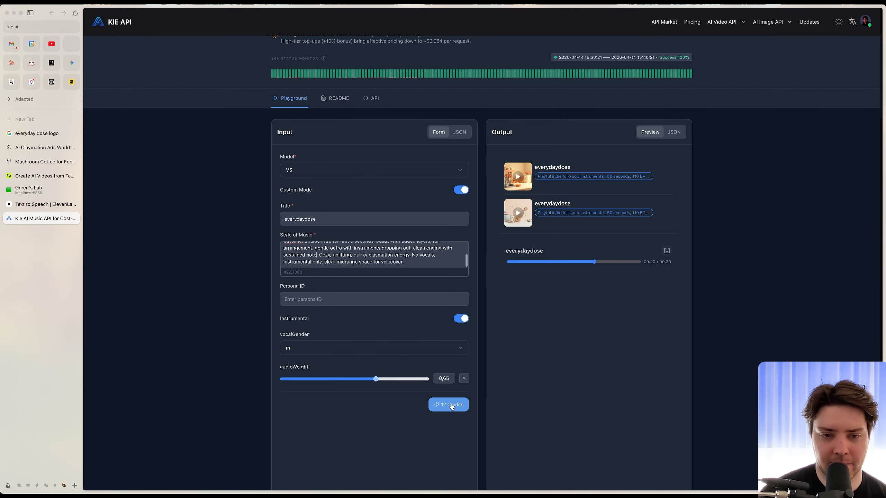
click(452, 406)
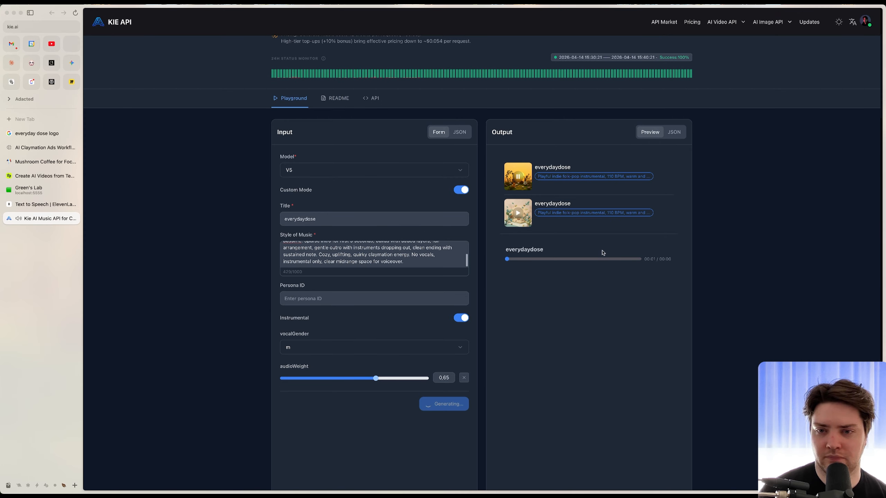
scroll(316, 248, up, 5)
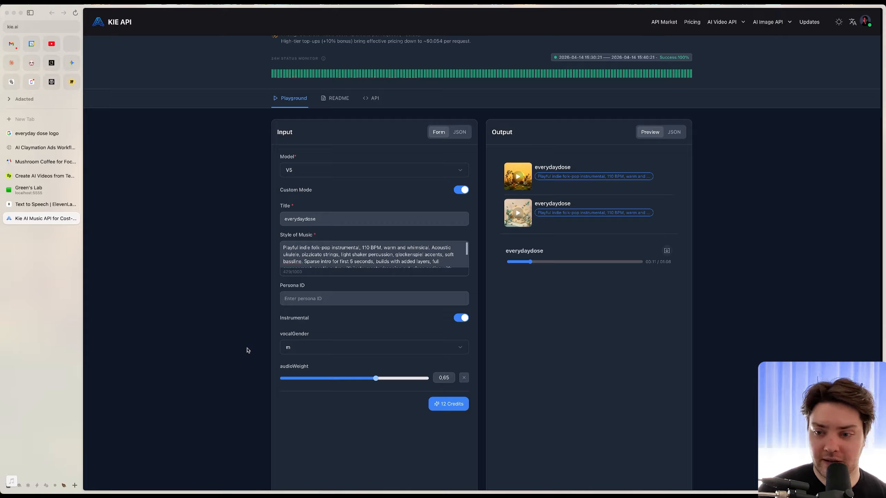
Switch to CapCut and place V1.mp4 through V7.mp4 from the storyboard_videos folder in order on the timeline
key(F4)
text(capcut)
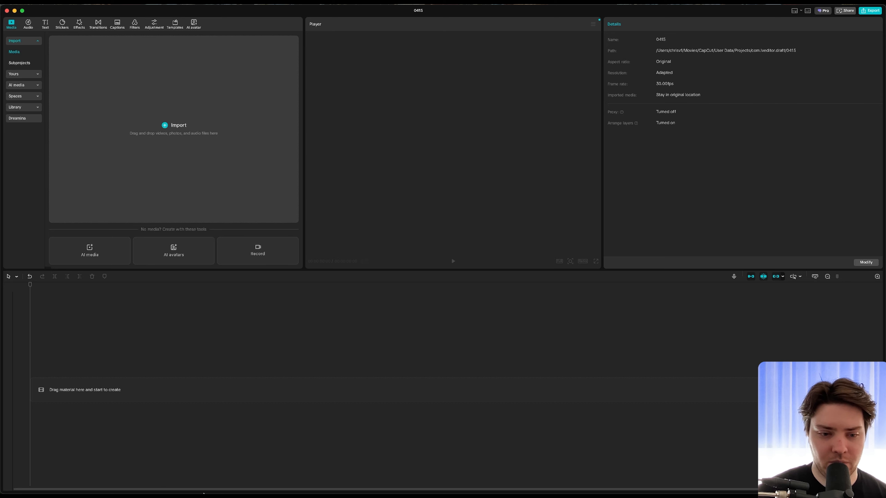
click(168, 475)
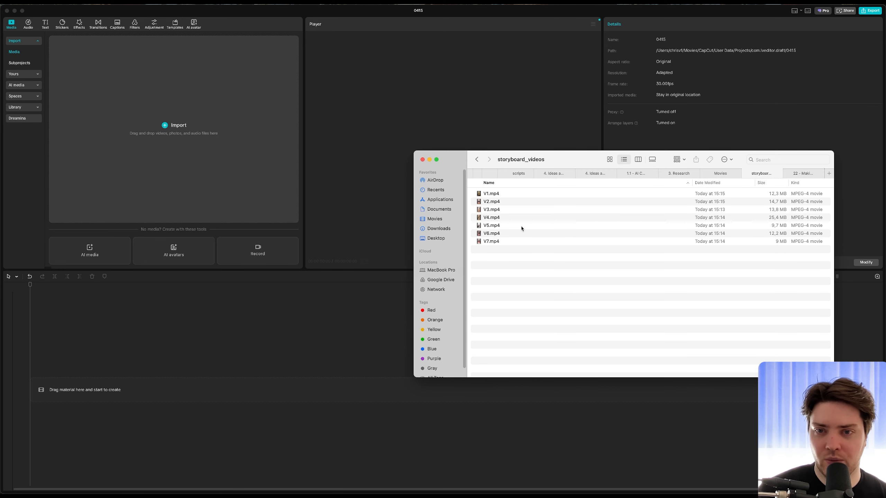
click(526, 194)
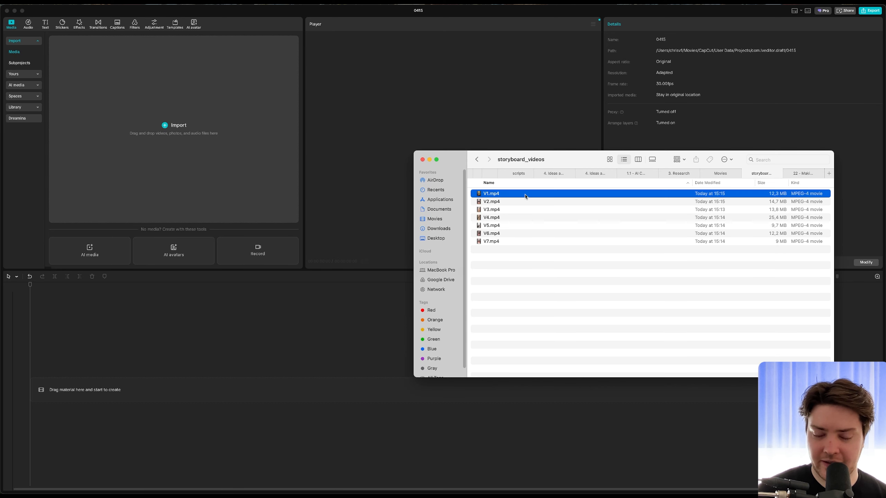
shift+click(503, 242)
drag(597, 220, 66, 374)
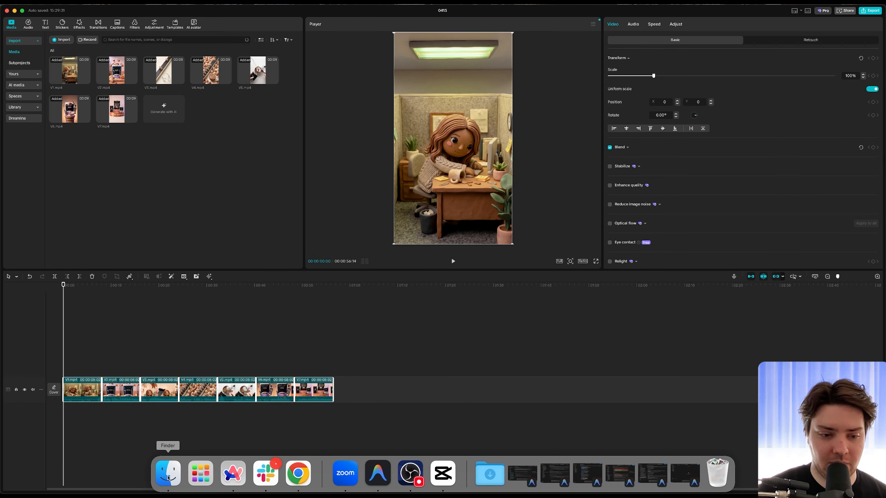
Import song.mp3 and voice1.mp3 from the Everydaydose Youtube folder and place the voiceover beneath the clips at the timeline's start
click(168, 478)
key(super+Up)
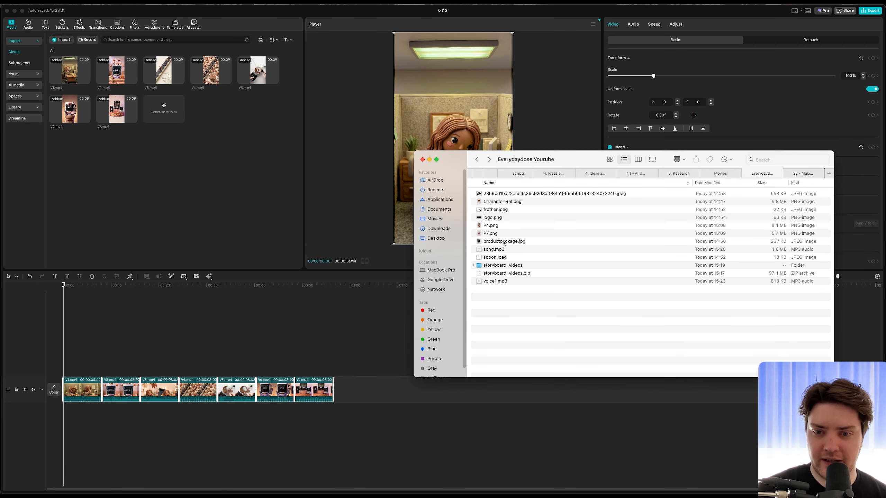
click(506, 281)
super+click(506, 250)
drag(505, 250, 129, 166)
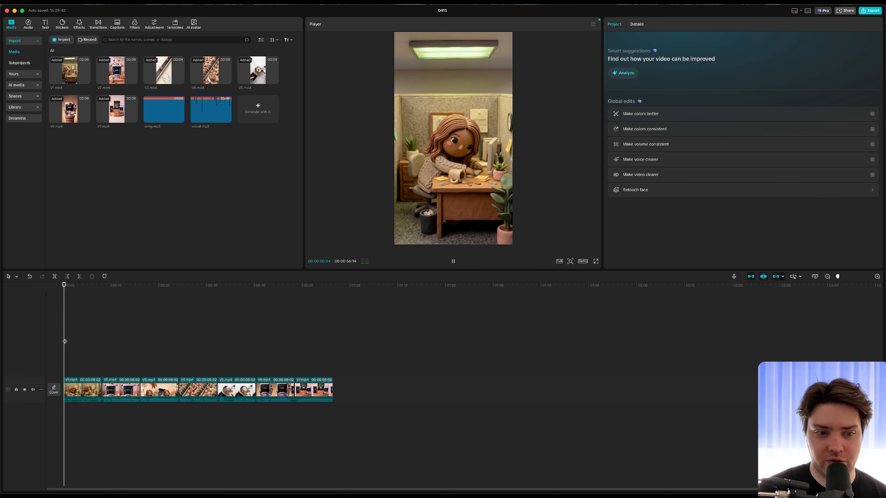
drag(211, 109, 107, 404)
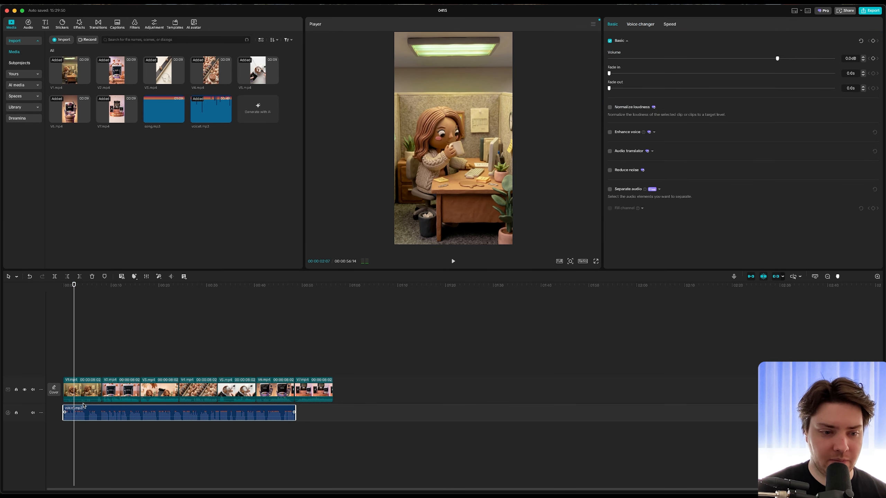
click(68, 357)
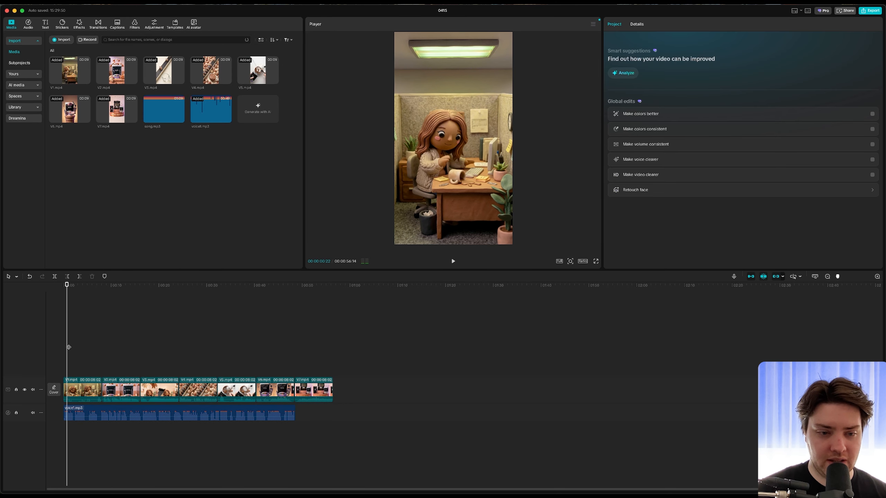
Move the voiceover past the end of the video clips and set the speed of all seven clips to 1.50x
drag(99, 413, 416, 416)
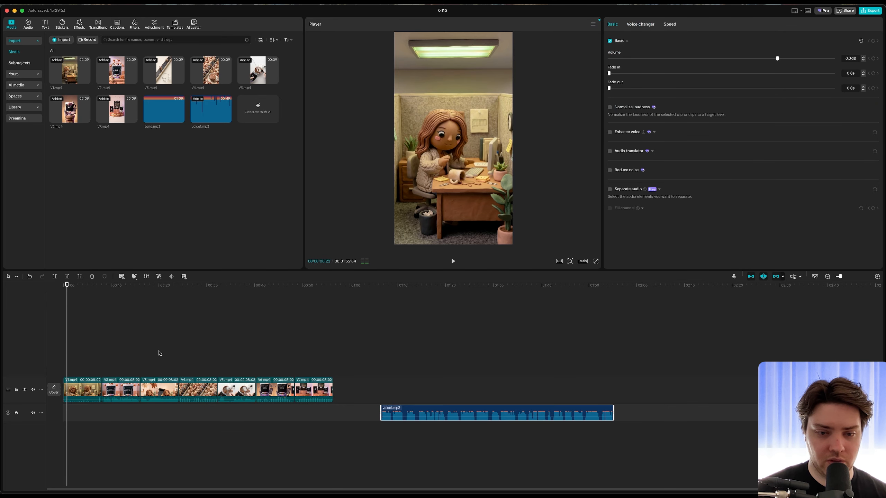
drag(656, 68, 679, 69)
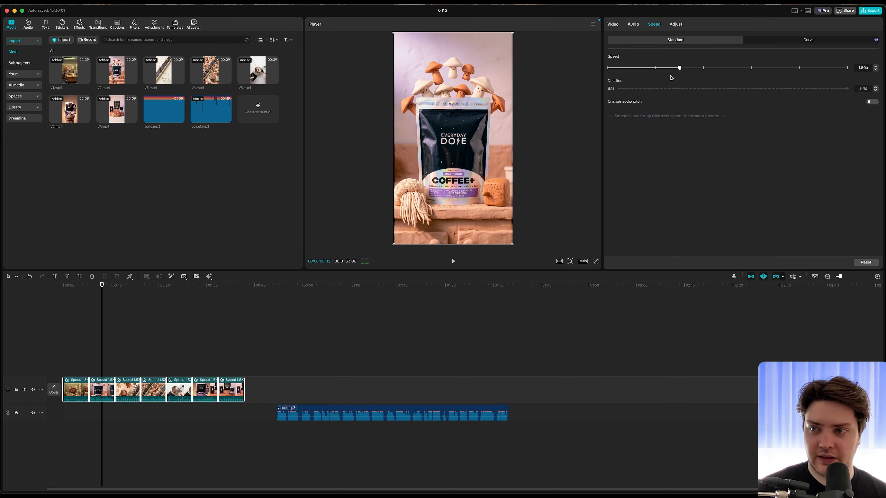
click(271, 387)
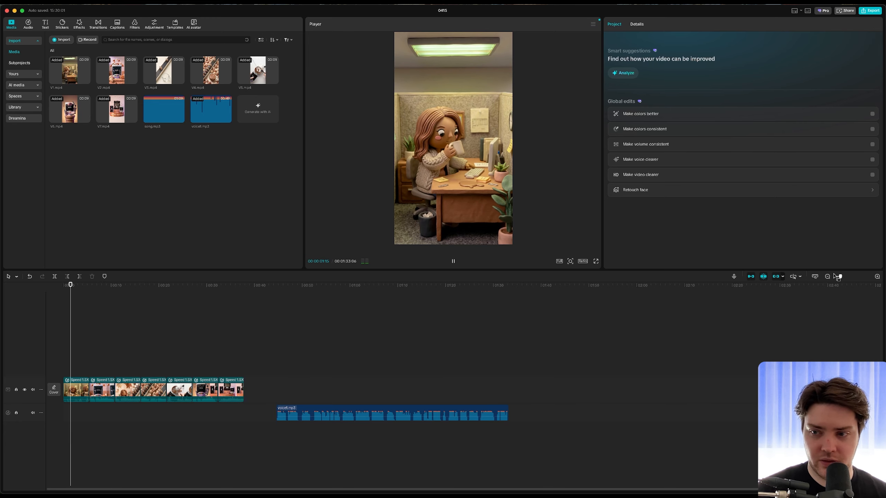
Select all seven video clips and slightly lower their audio volume
click(223, 285)
drag(50, 344, 224, 381)
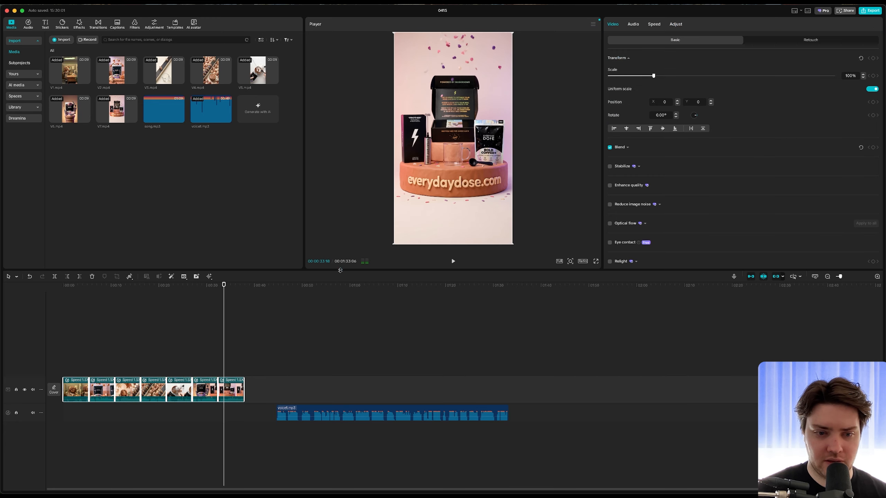
click(634, 25)
drag(775, 77, 759, 77)
click(297, 361)
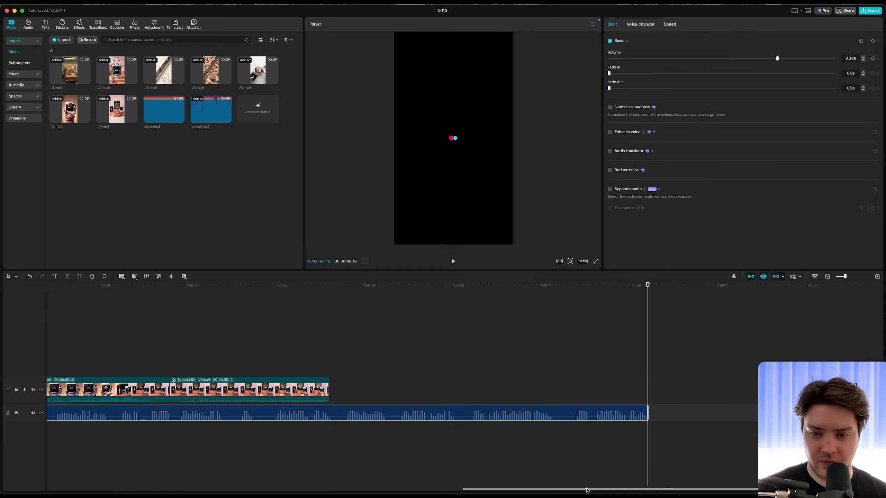
Split the voiceover on both sides of its first pause, about 2 seconds in
drag(579, 490, 133, 490)
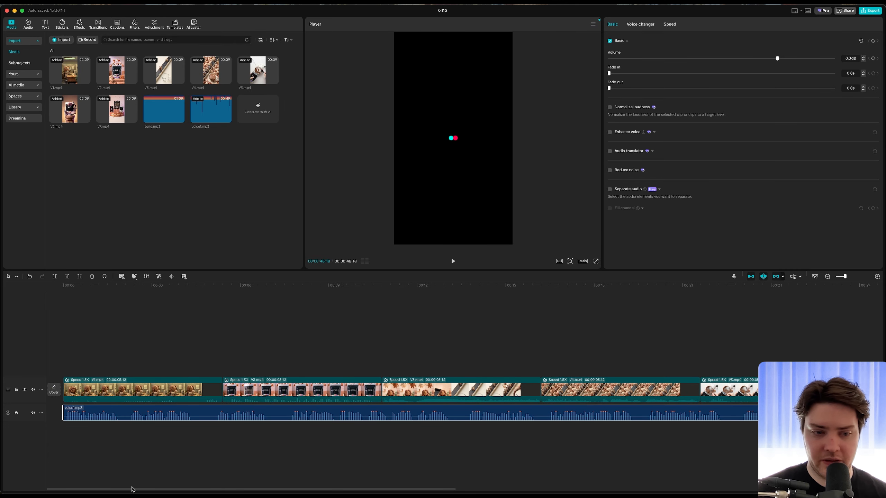
click(95, 329)
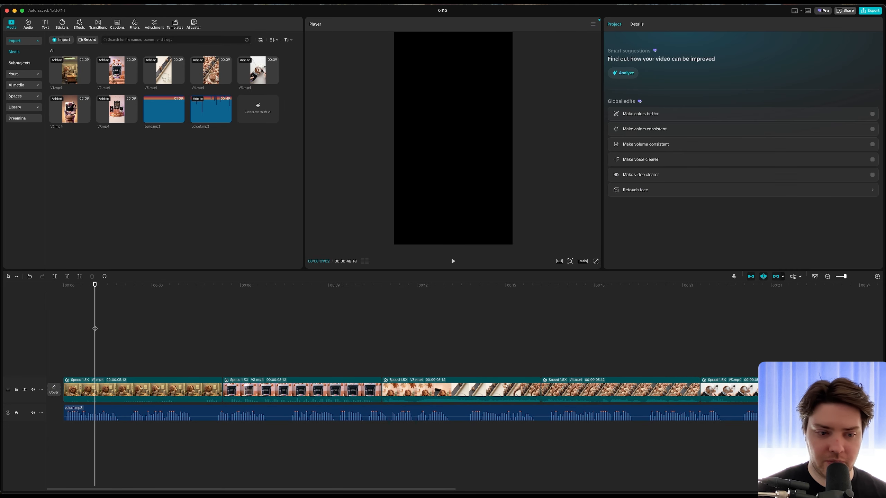
click(121, 413)
key(b)
click(118, 412)
click(129, 413)
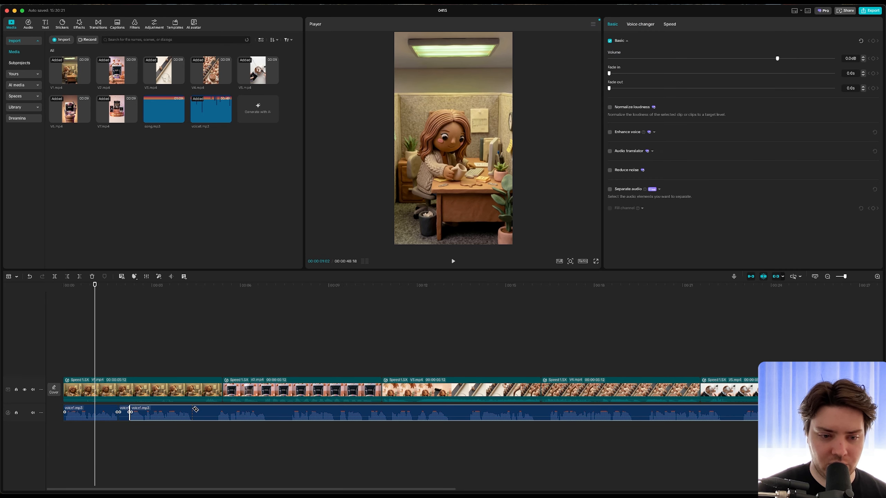
Cut the next two pauses out of the voiceover and move its second segment up to the first one's end on a lower track
click(192, 412)
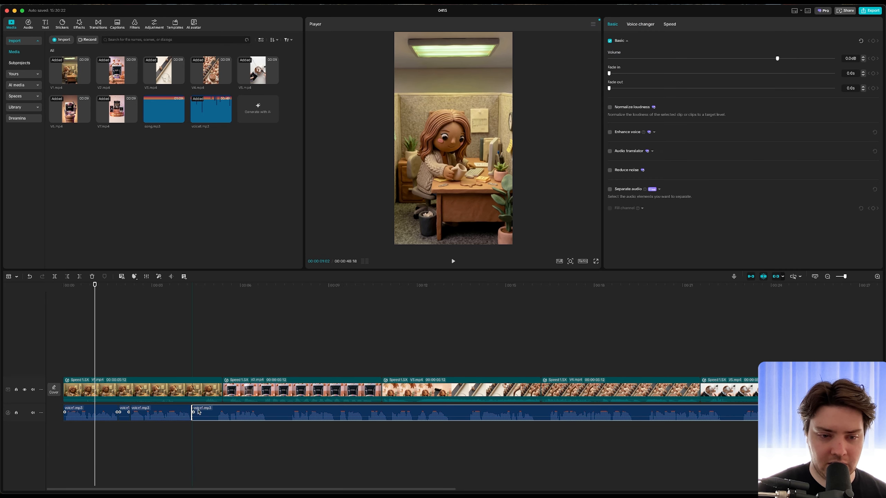
click(217, 412)
key(Delete)
click(266, 413)
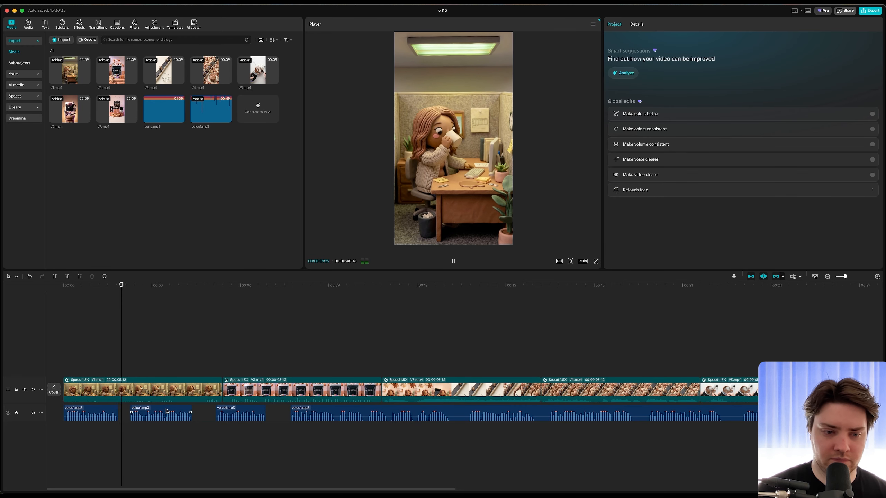
drag(167, 411, 154, 429)
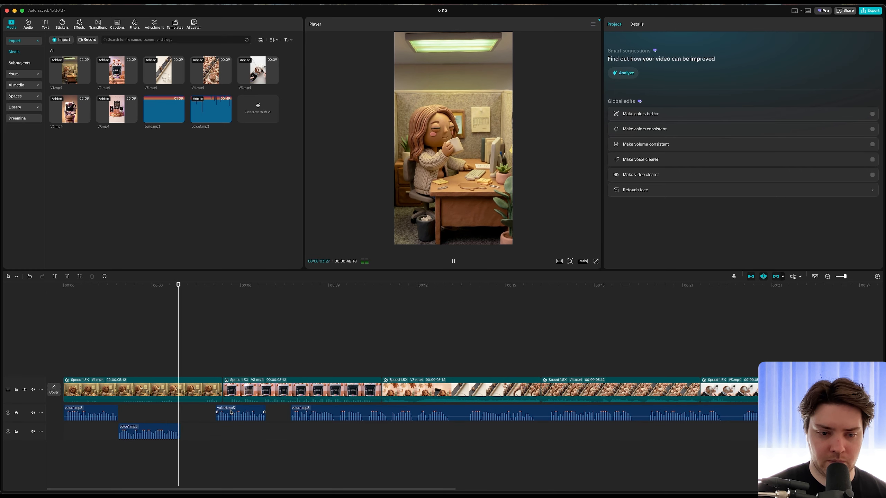
Move the third voiceover segment up to the second one's end, and split off the fourth onto the lower track directly after it
drag(230, 412, 195, 413)
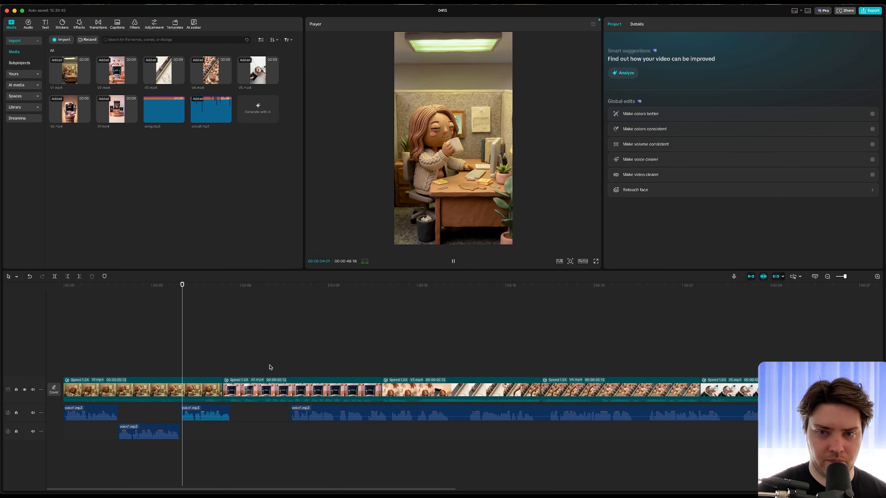
drag(323, 413, 281, 415)
key(super+b)
click(252, 355)
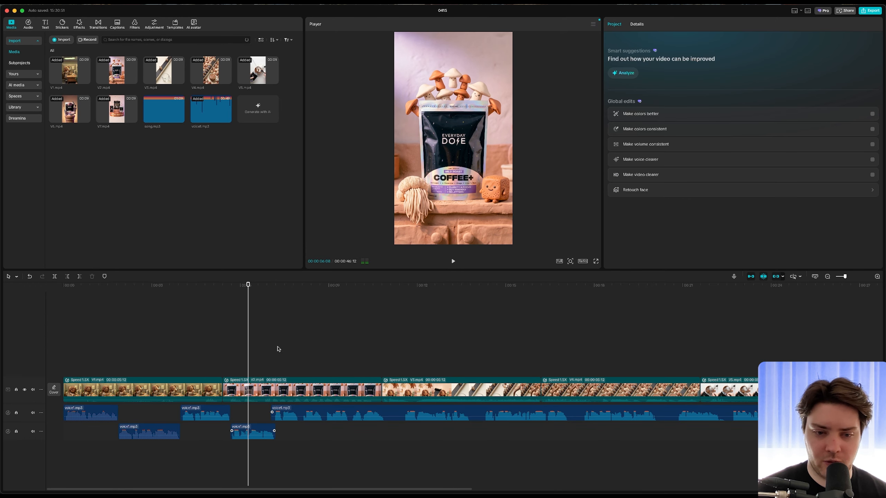
Trim the end of the first voiceover segment slightly and move the second segment earlier to meet it
key(space)
click(74, 356)
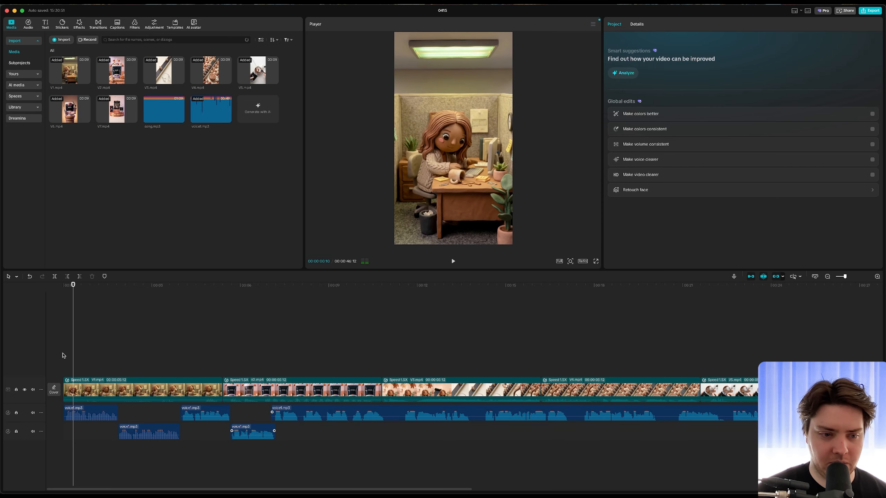
click(64, 355)
key(space)
key(space)
click(64, 413)
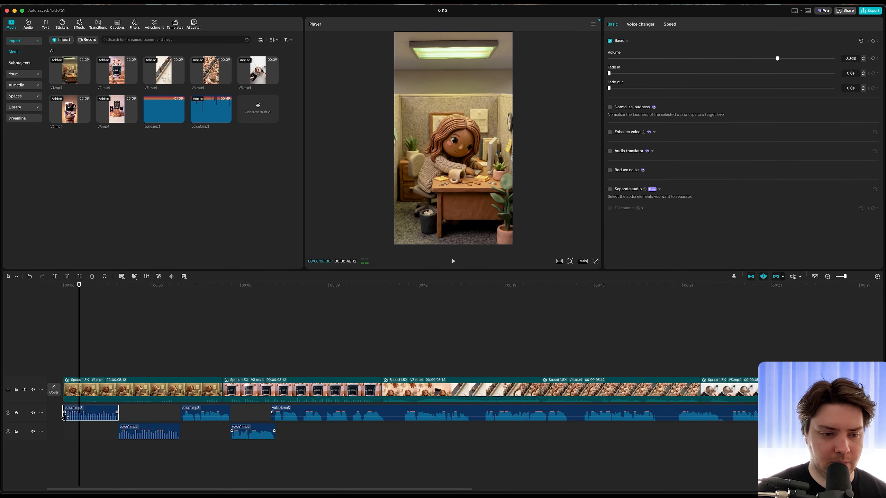
click(63, 375)
key(space)
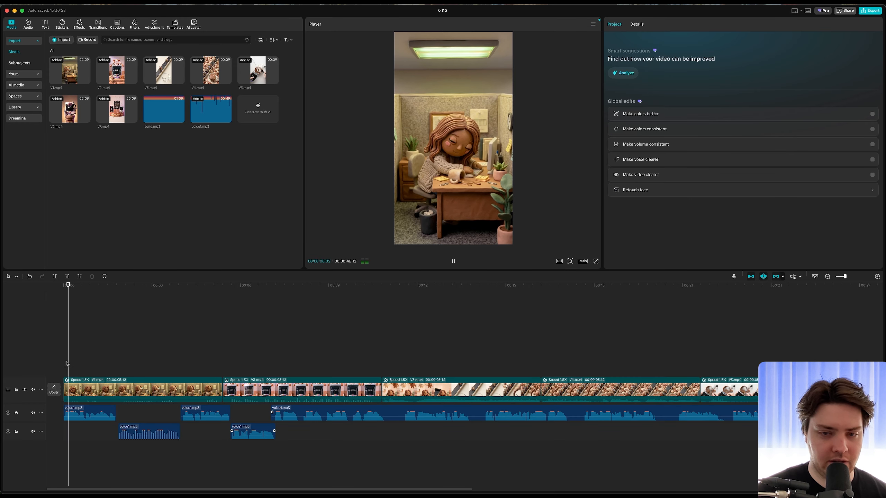
click(136, 431)
key(space)
drag(135, 431, 131, 430)
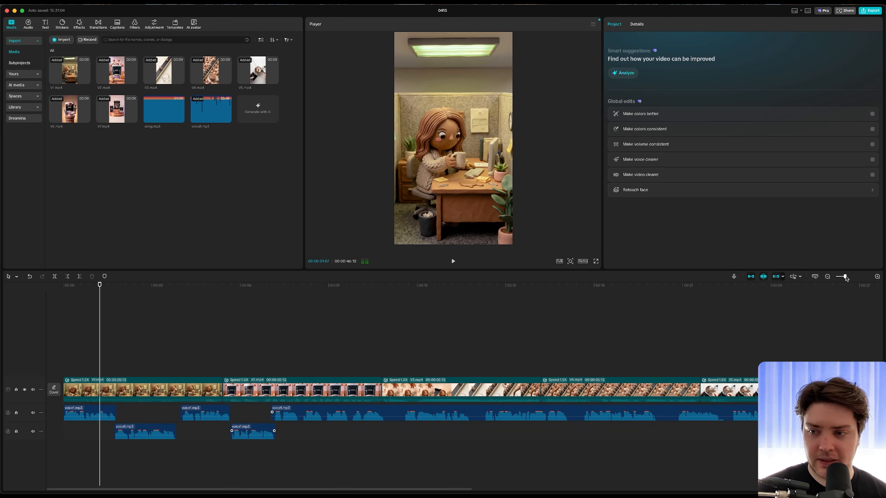
Inspect the join between the first two voiceover segments up close and play it back from near the start
drag(845, 277, 850, 277)
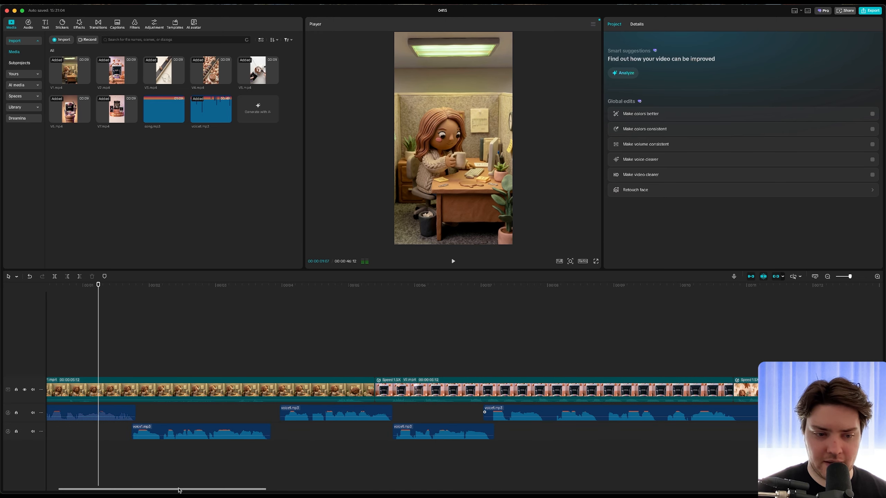
drag(179, 489, 164, 490)
click(173, 356)
drag(177, 359, 181, 358)
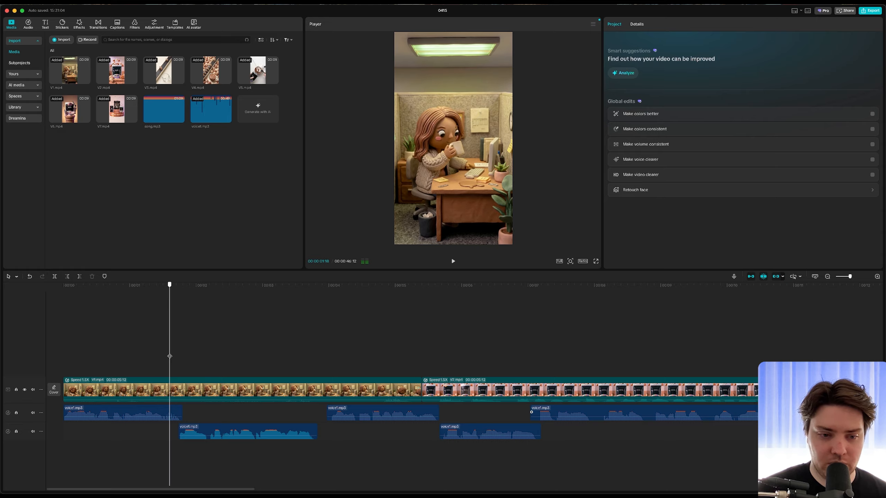
click(180, 358)
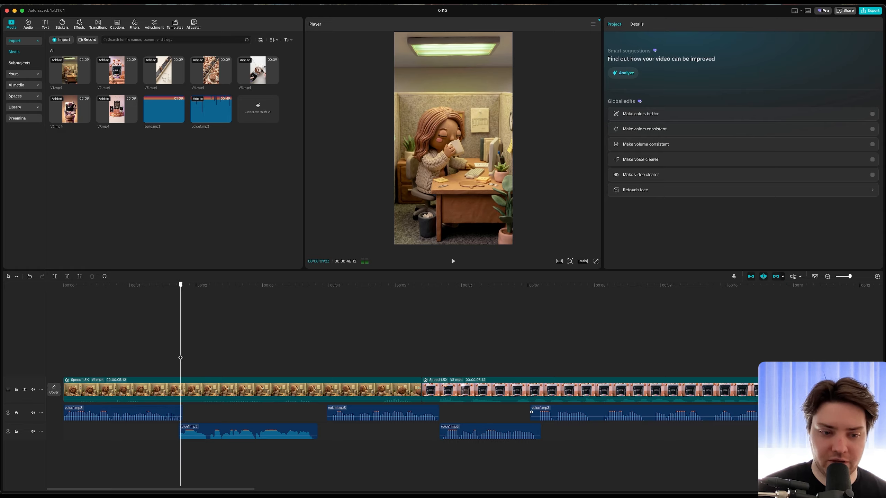
drag(180, 358, 78, 347)
key(space)
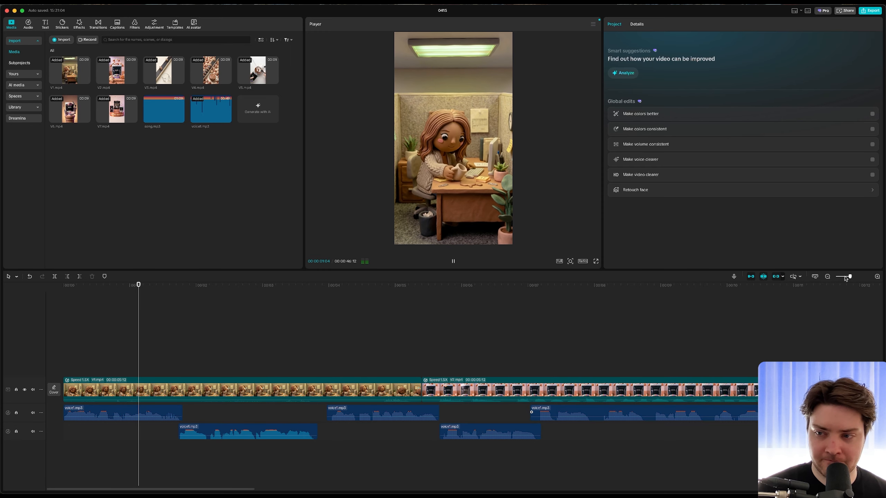
scroll(558, 293, down, 2)
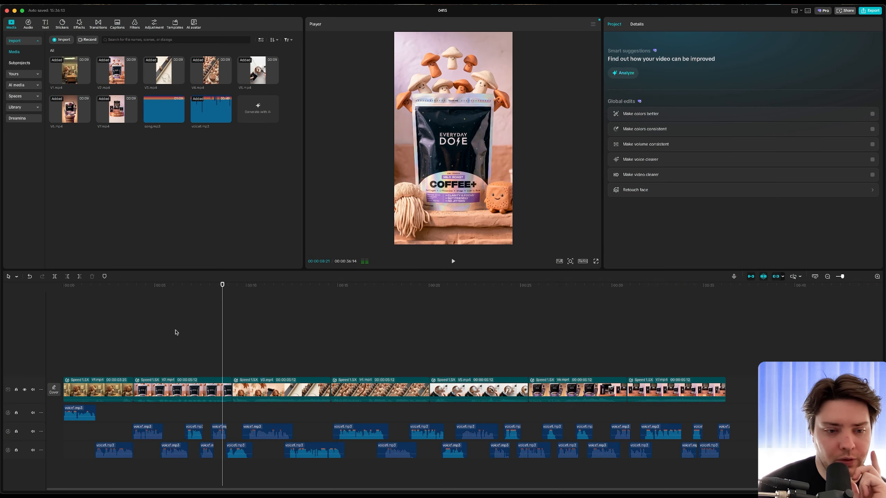
Scrub through the V2.mp4 product bag scene to check it against the voiceover
click(155, 351)
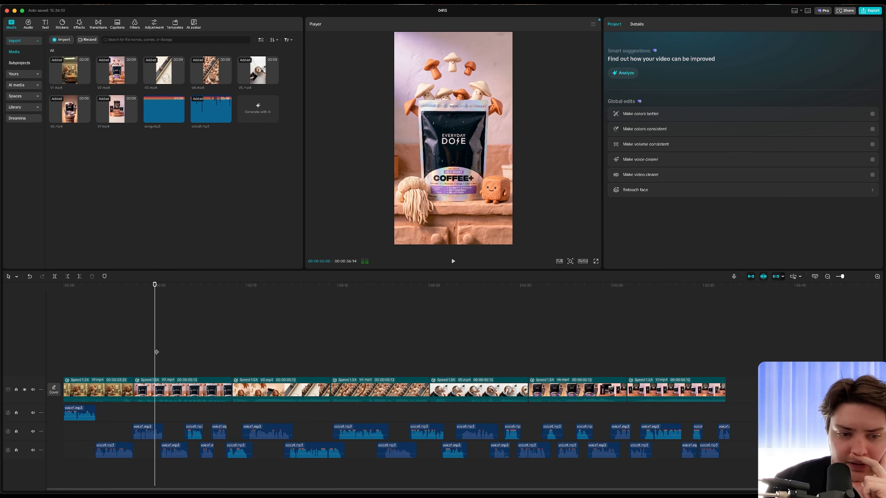
drag(156, 350, 198, 367)
click(184, 357)
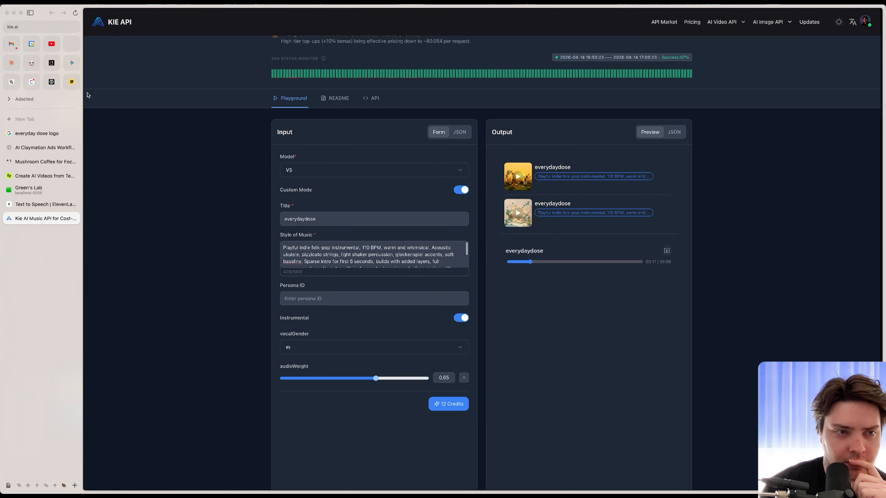
Switch to the Green's Lab storyboard in the browser and add four empty scenes, 10 to 13, after scene 9
click(15, 64)
click(39, 190)
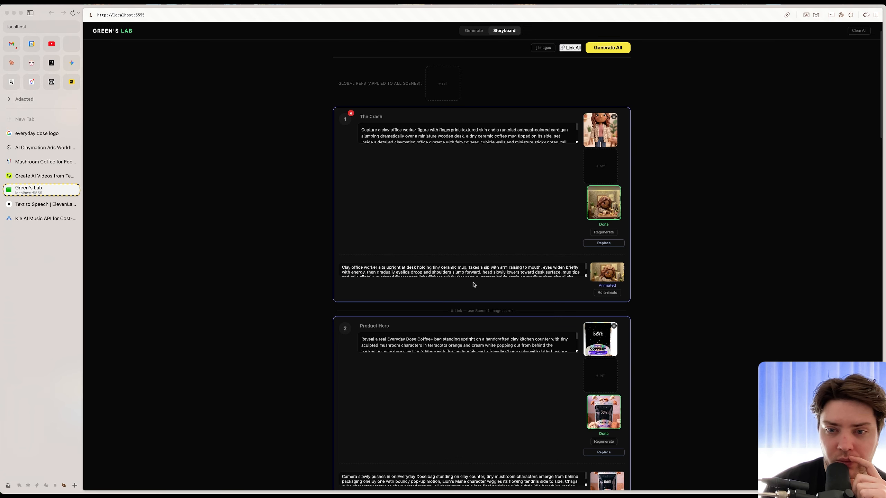
scroll(474, 285, down, 20)
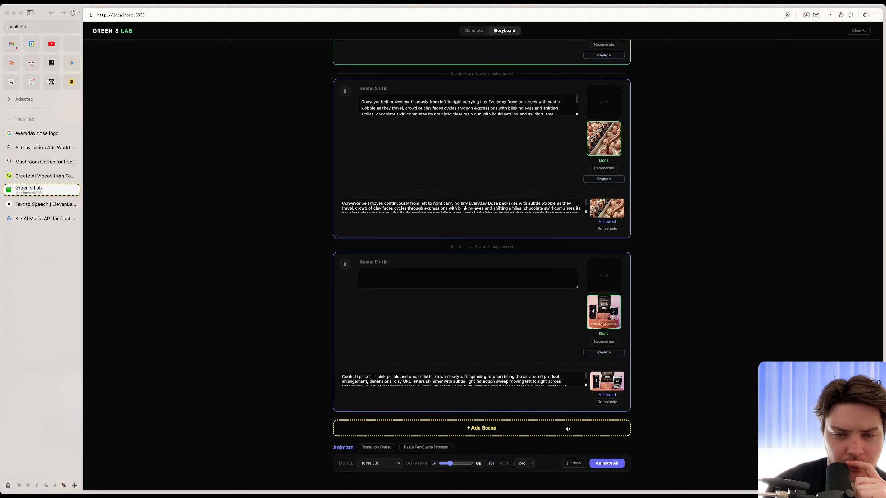
click(533, 429)
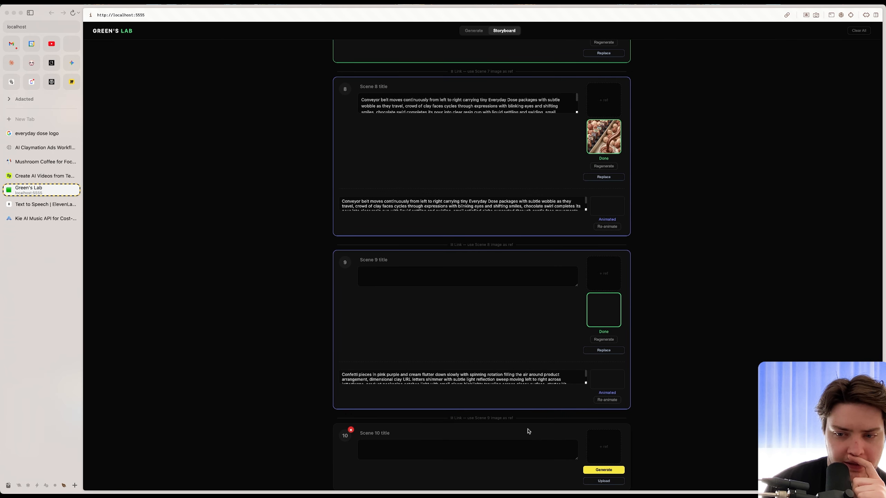
click(524, 429)
click(522, 430)
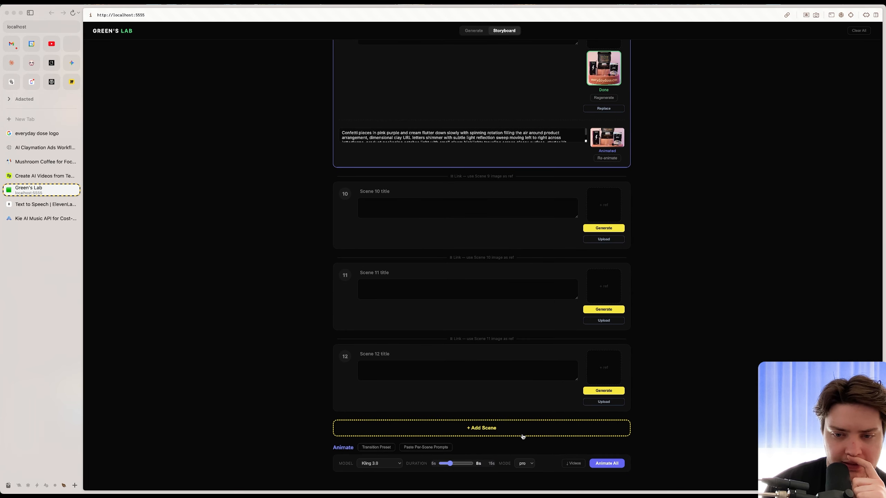
click(523, 430)
Open the Claude chat with the Everyday Dose claymation ad script and look back through its earlier messages
click(11, 63)
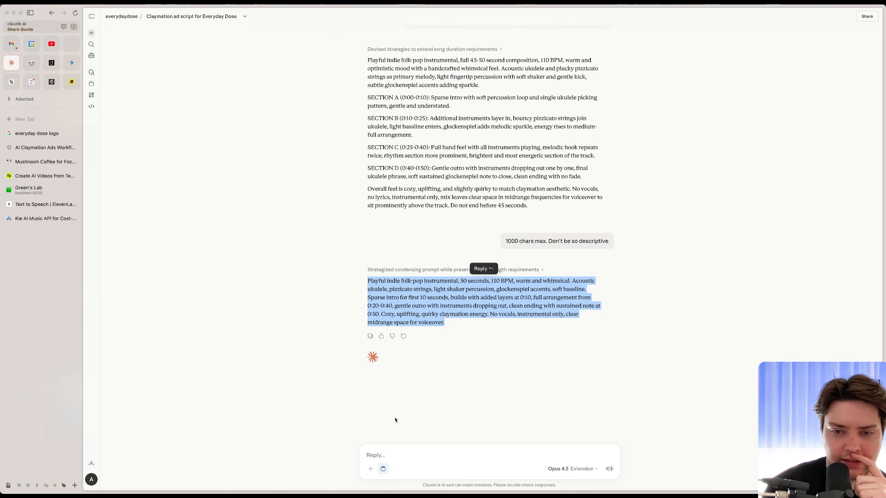
scroll(384, 416, up, 20)
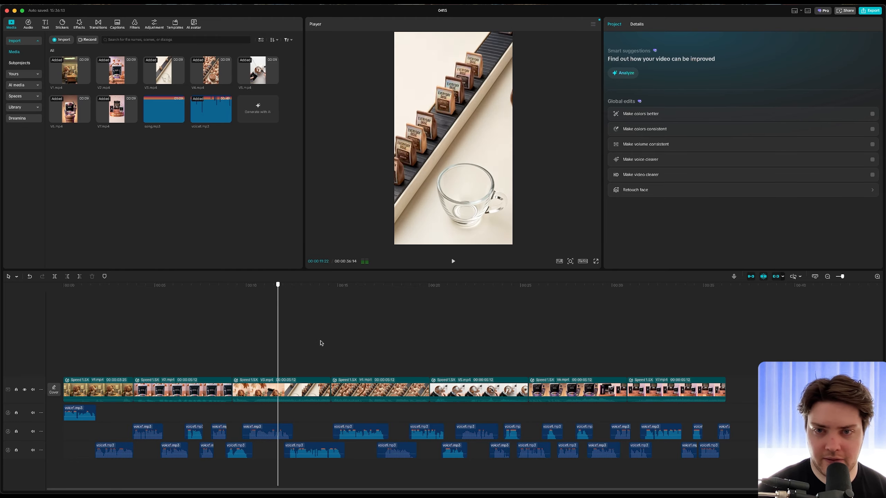
Switch to CapCut and try to slow the second video clip, V2.mp4, to a speed below 1.50x
drag(321, 341, 43, 314)
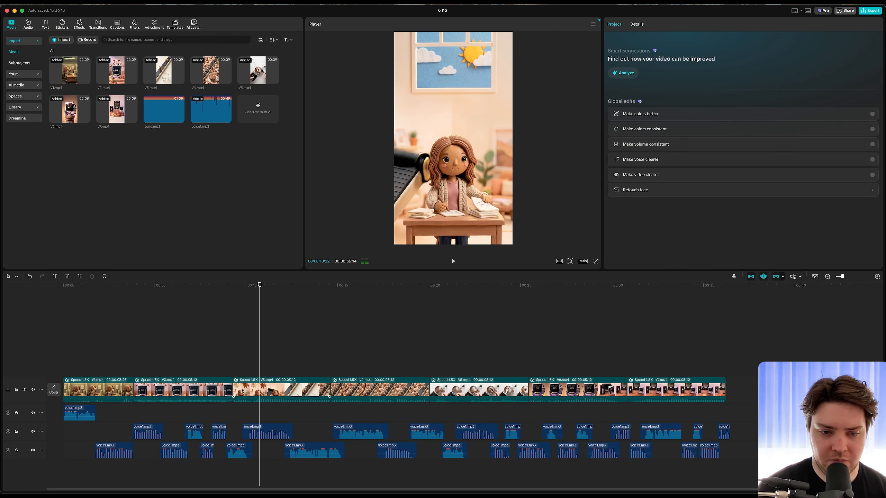
click(213, 390)
click(654, 24)
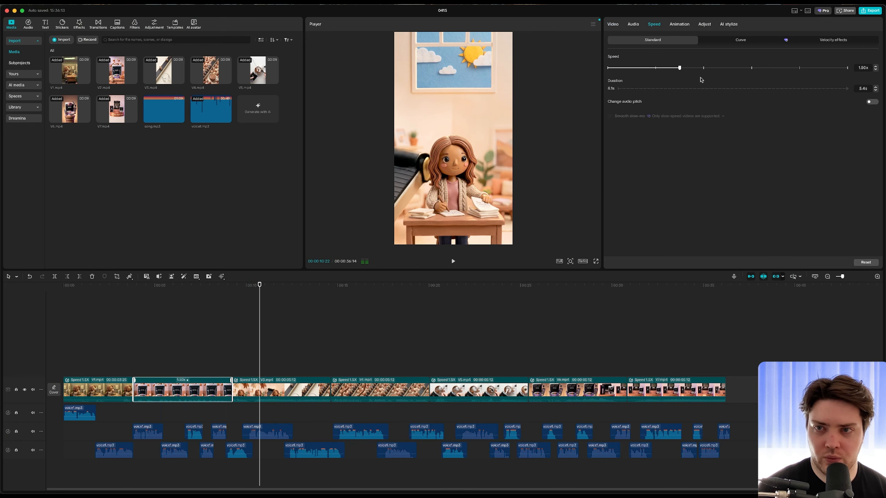
drag(673, 69, 665, 68)
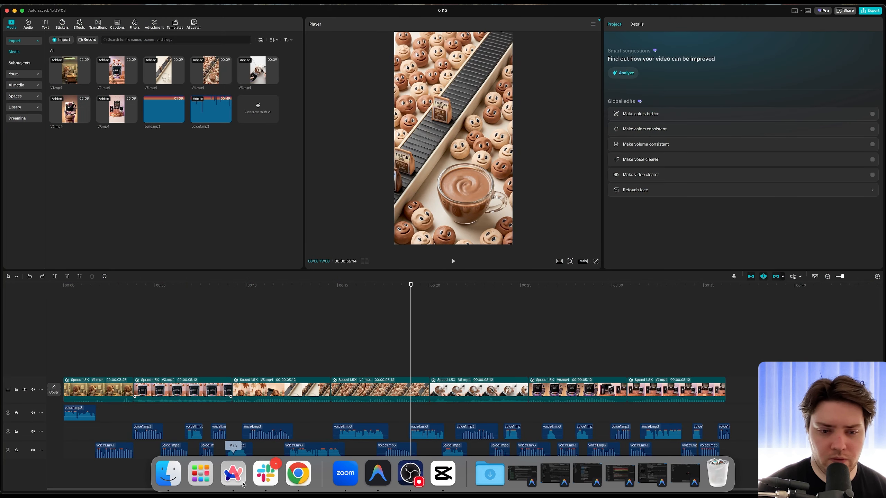
Switch to the Green's Lab storyboard in the browser and examine the generated character images of scenes 12 and 13
click(243, 484)
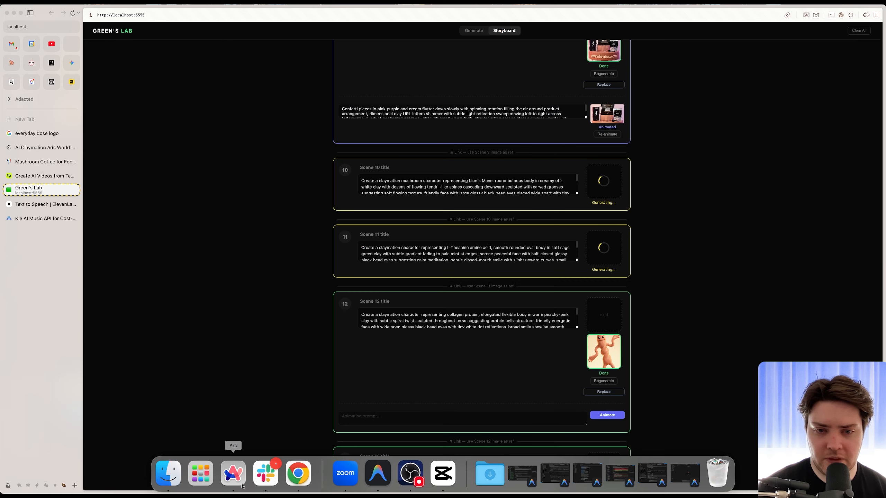
scroll(326, 366, down, 5)
scroll(460, 355, up, 1)
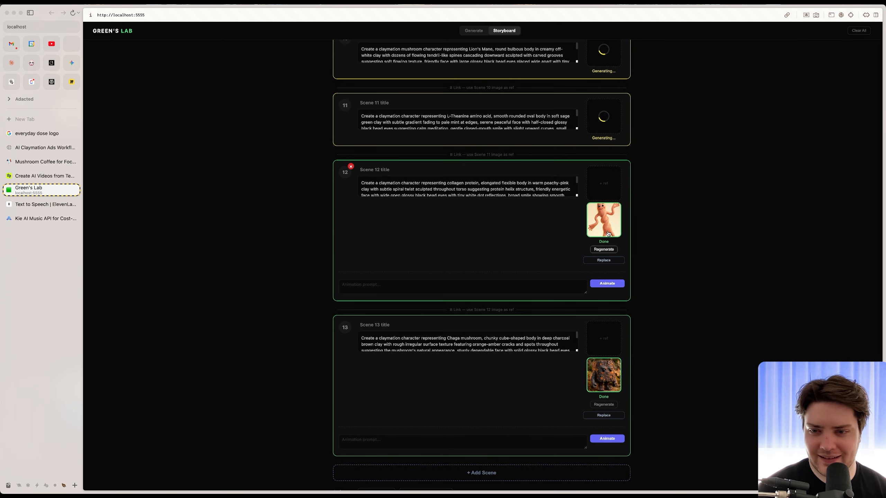
click(607, 214)
key(super+w)
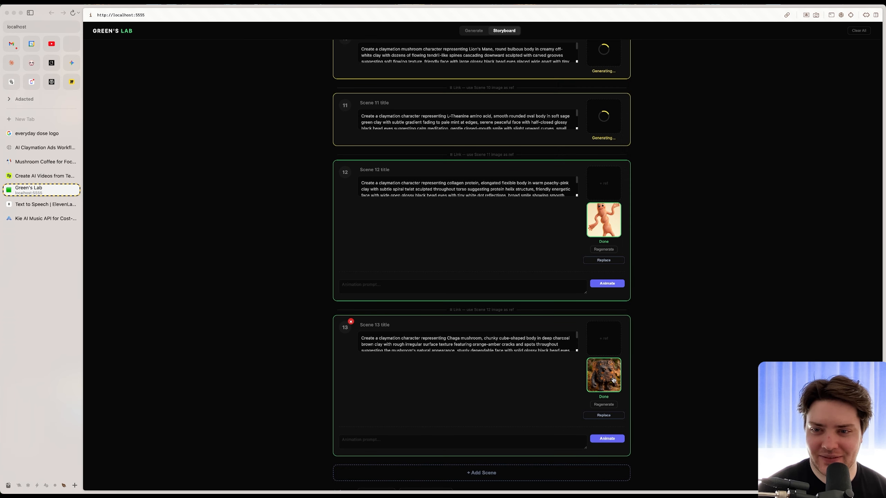
scroll(459, 370, up, 5)
scroll(459, 372, down, 10)
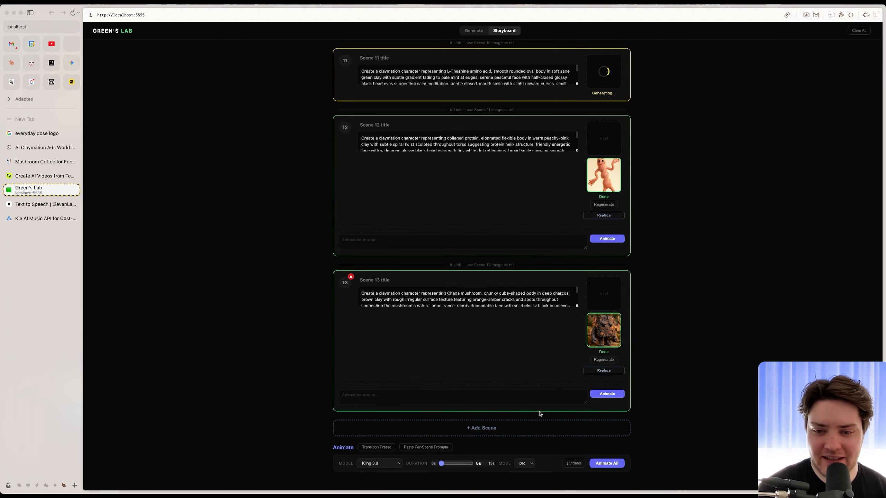
Add scene 14 to the storyboard and attach the clay woman character image as its reference
click(540, 427)
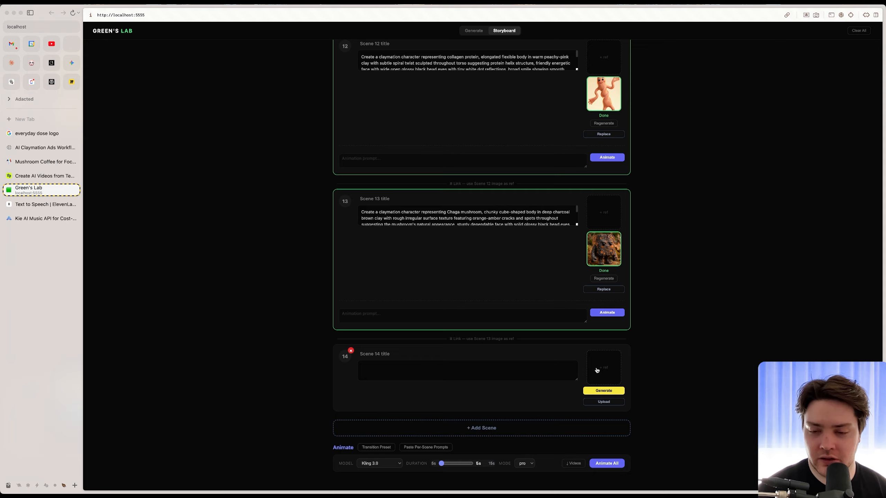
click(597, 370)
double_click(499, 247)
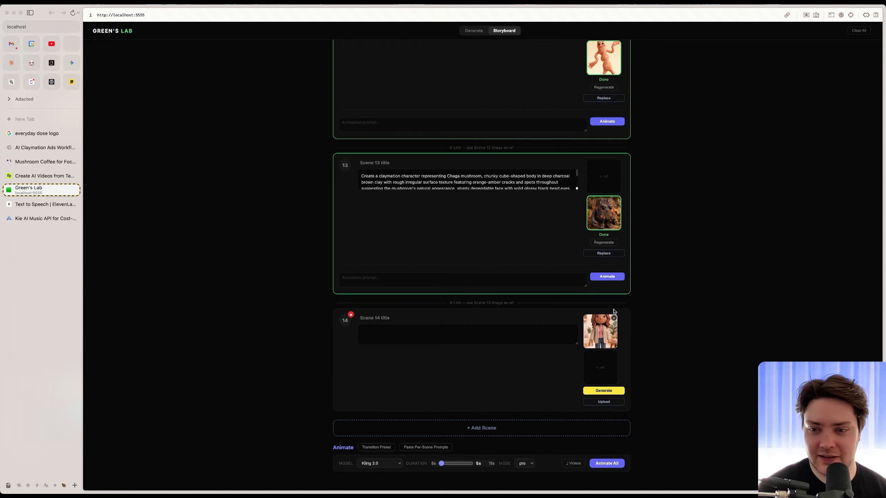
Check the generation progress of scenes 10 to 13 and view scene 10's Lion's Mane character image at full size
scroll(425, 421, up, 15)
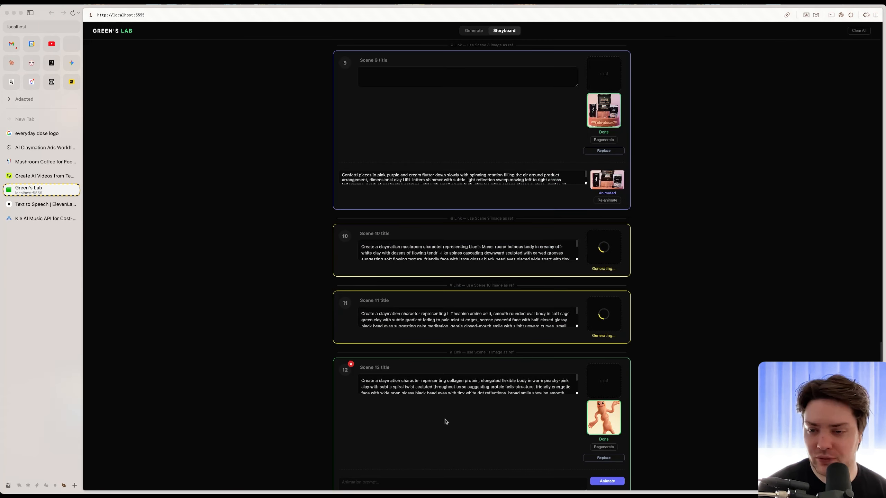
scroll(448, 419, down, 10)
scroll(627, 356, down, 1)
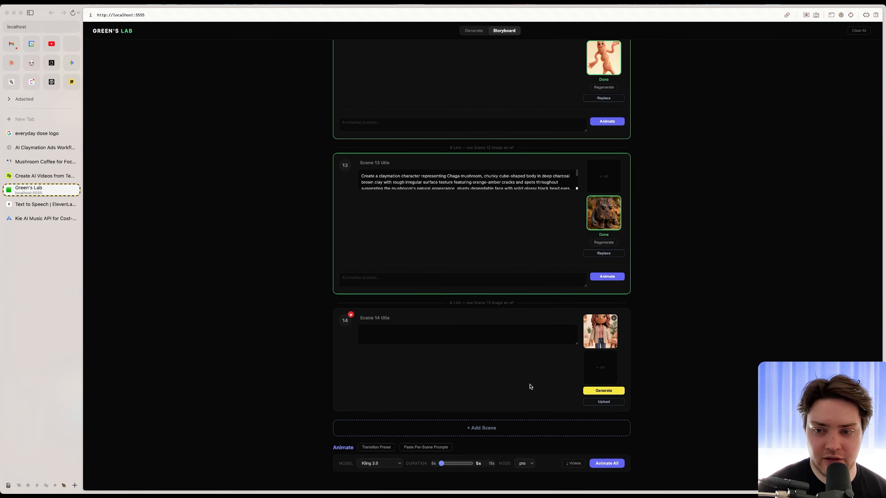
scroll(426, 330, up, 3)
click(603, 210)
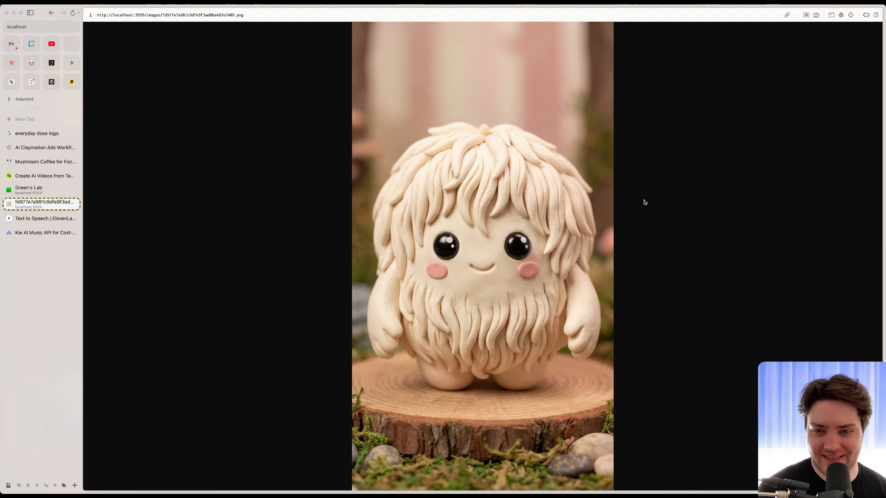
key(super+w)
scroll(566, 241, up, 2)
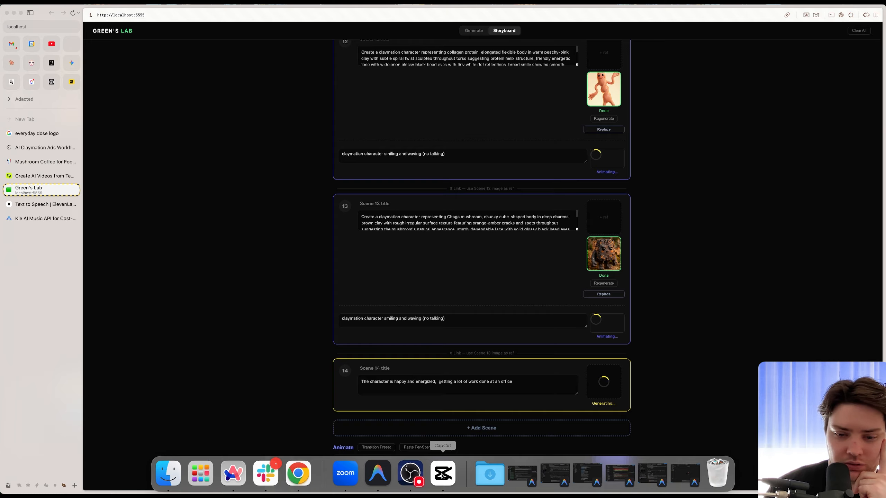
Switch to CapCut and place song.mp3 at the start of the timeline on a new audio track below the voiceover
click(443, 475)
drag(235, 355, 115, 350)
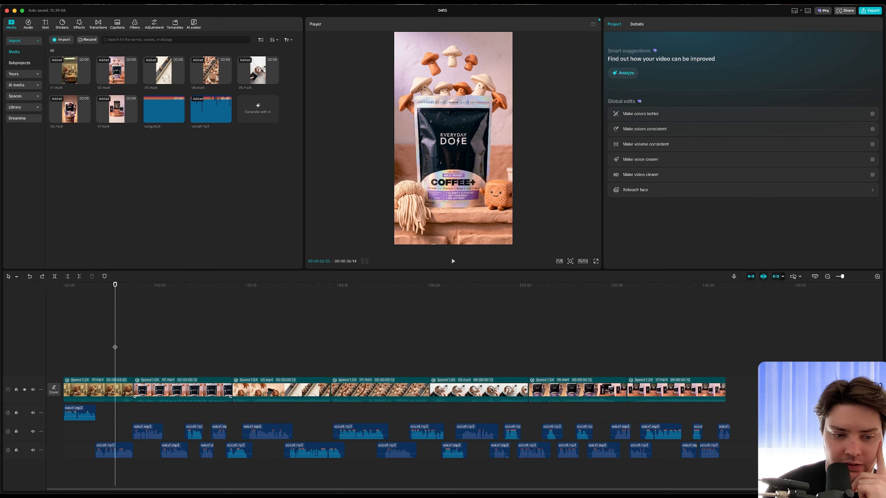
drag(62, 471, 63, 471)
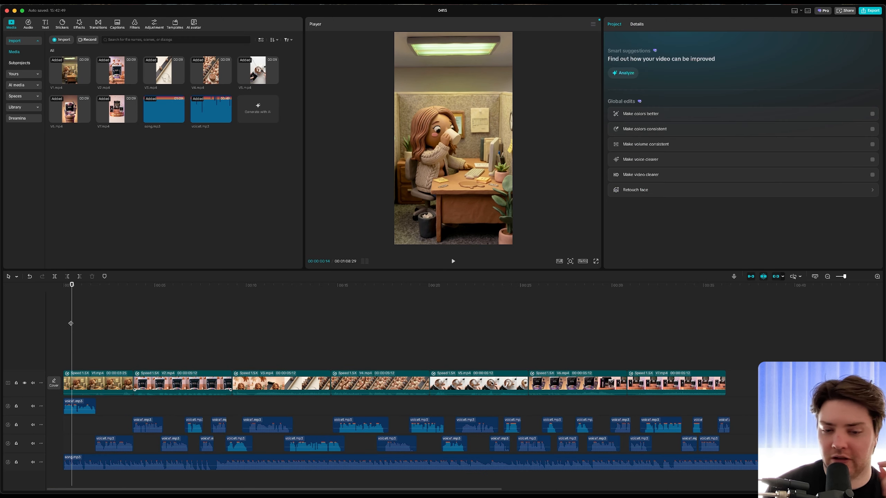
click(68, 328)
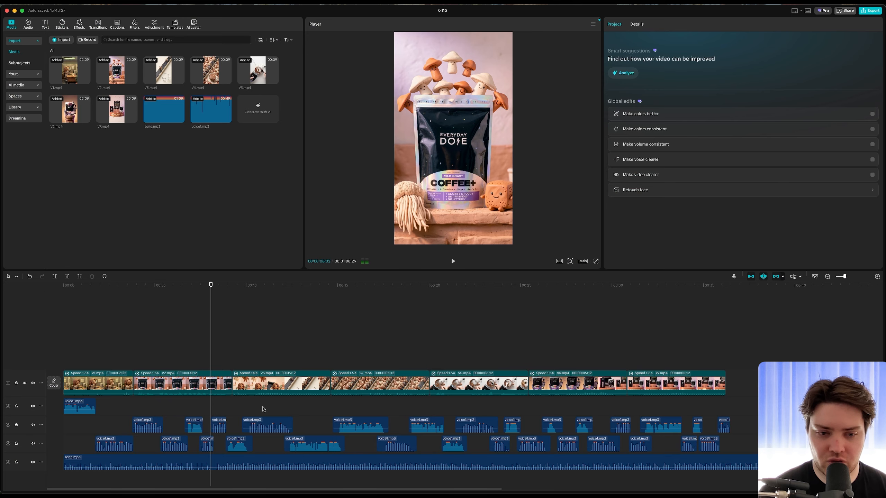
Inspect the ad's timeline around 8 to 10 seconds, then switch to the browser and close scene 14's generated office image
click(237, 415)
drag(247, 412, 249, 411)
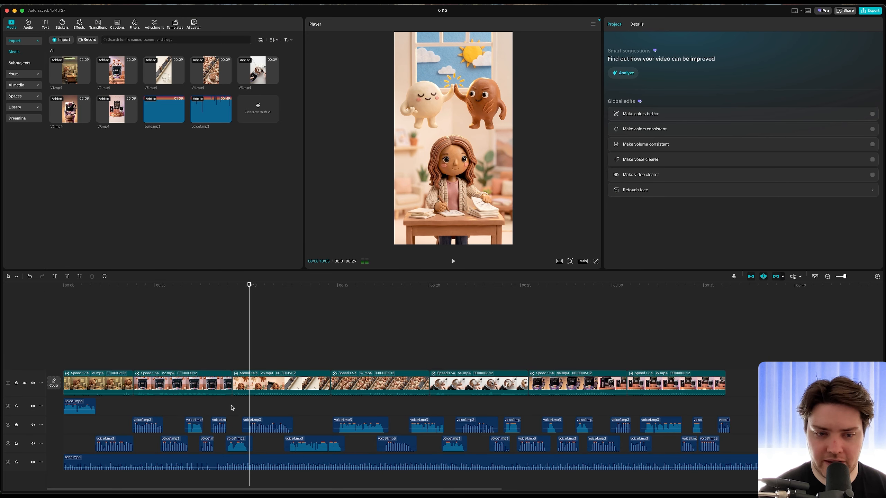
click(218, 408)
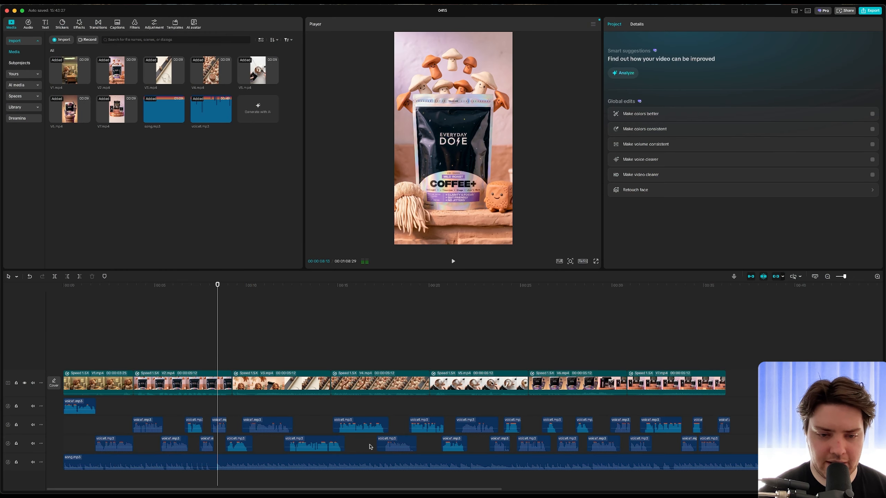
click(233, 471)
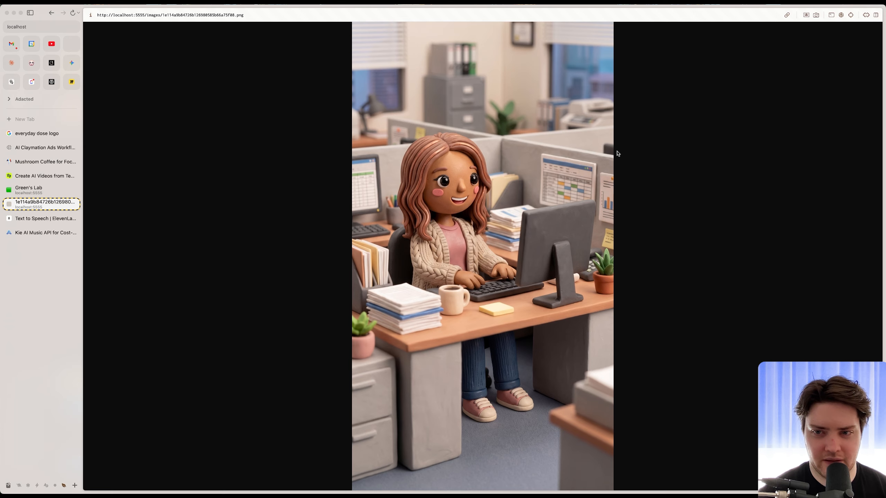
key(super+w)
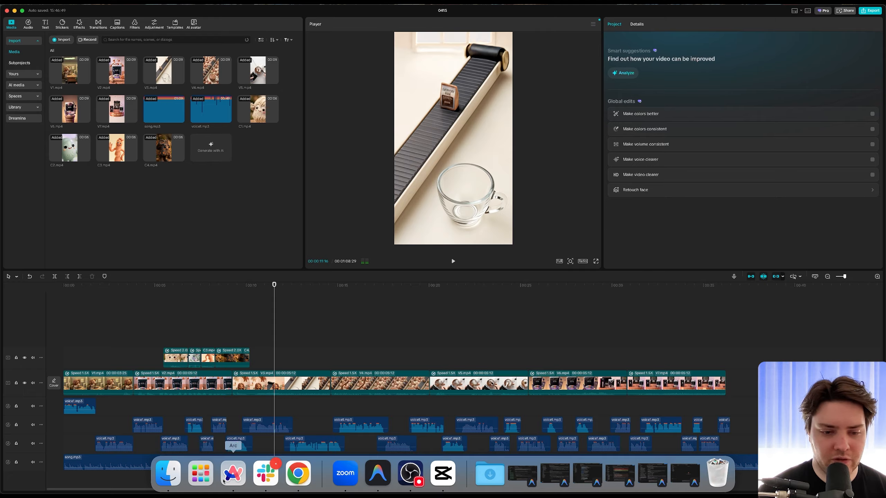
Switch to the browser, check scene 14's animation progress, and listen to the second everydaydose track in the Kie AI music playground
click(223, 481)
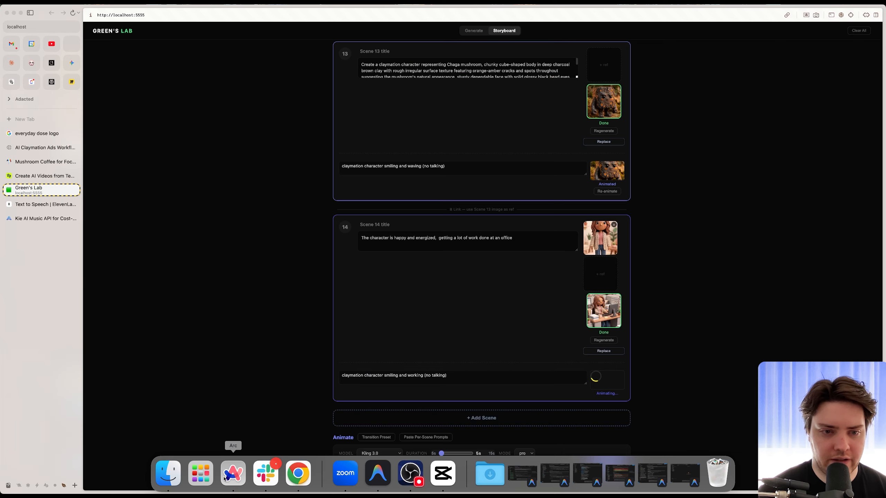
click(37, 221)
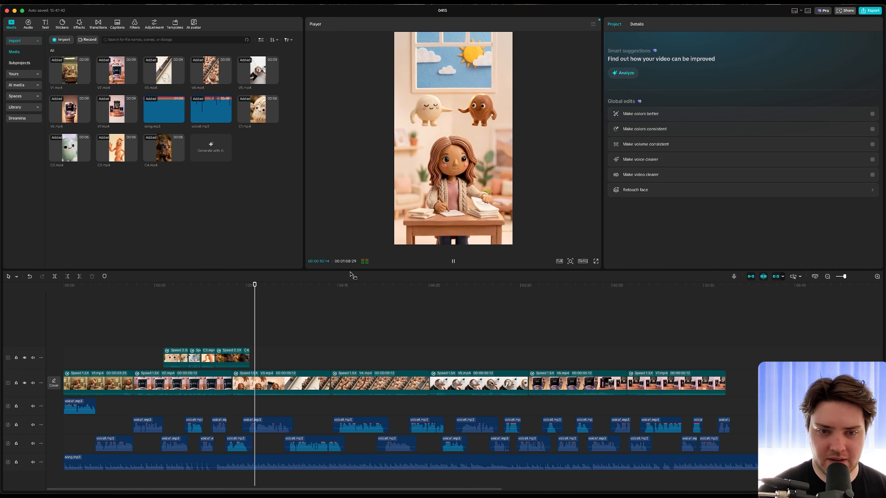
click(233, 473)
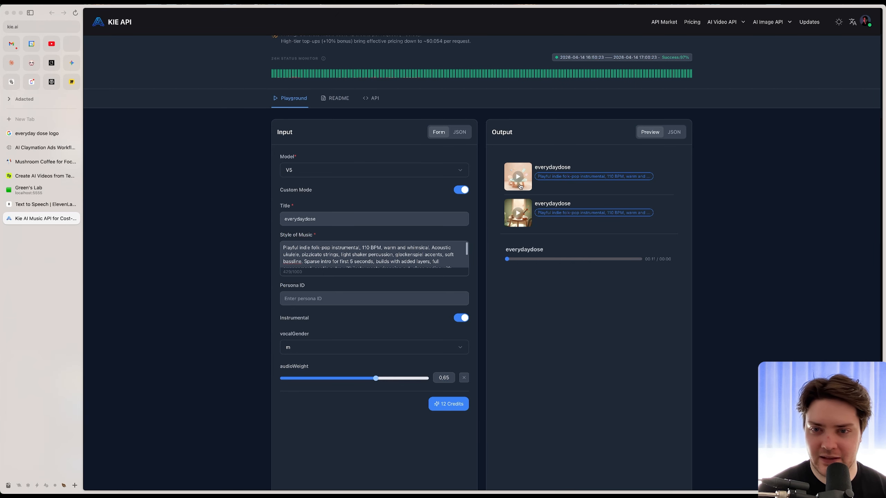
click(518, 213)
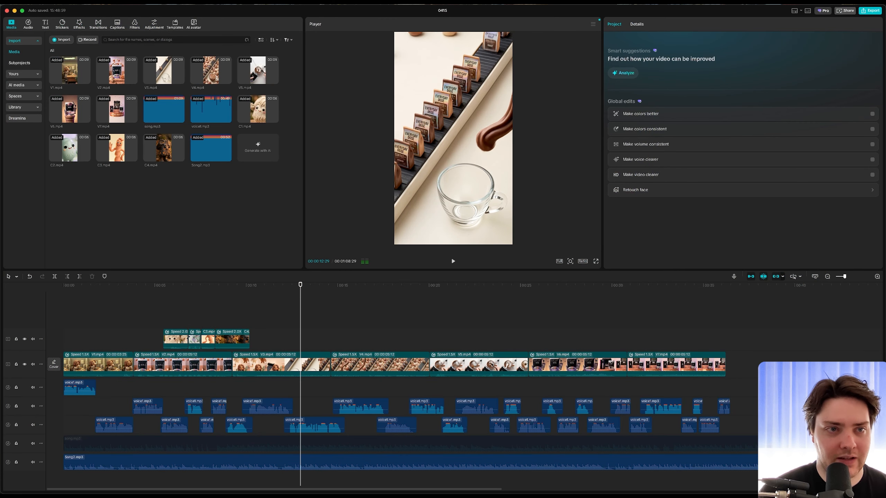
Add the favorite Mix transition between V3.mp4 and V4.mp4 and accept creating duplicate frames for it
click(98, 25)
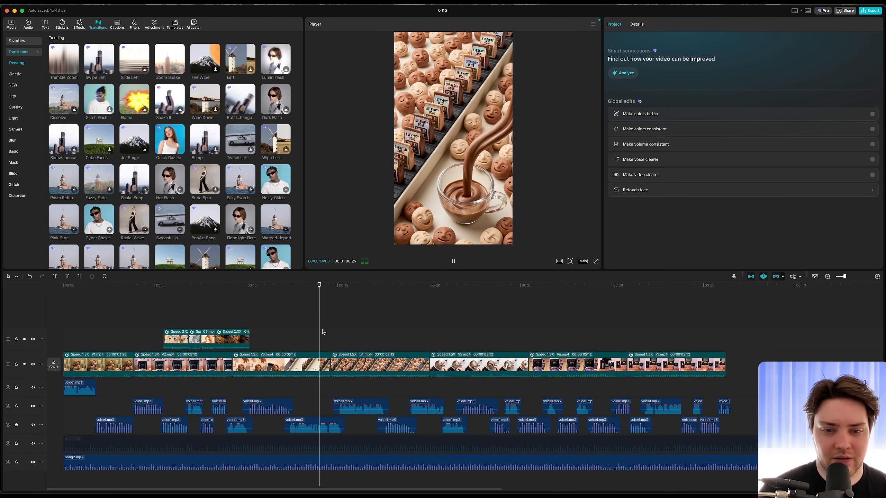
click(318, 333)
key(space)
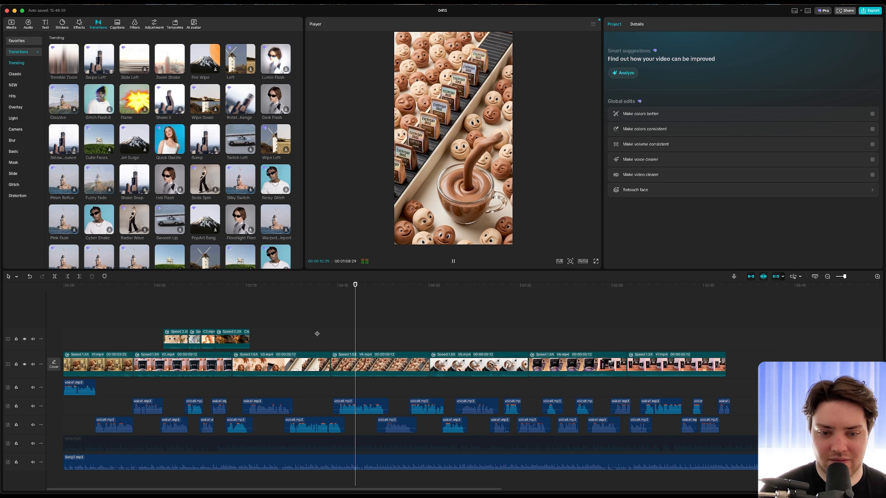
click(317, 334)
mouse_move(71, 64)
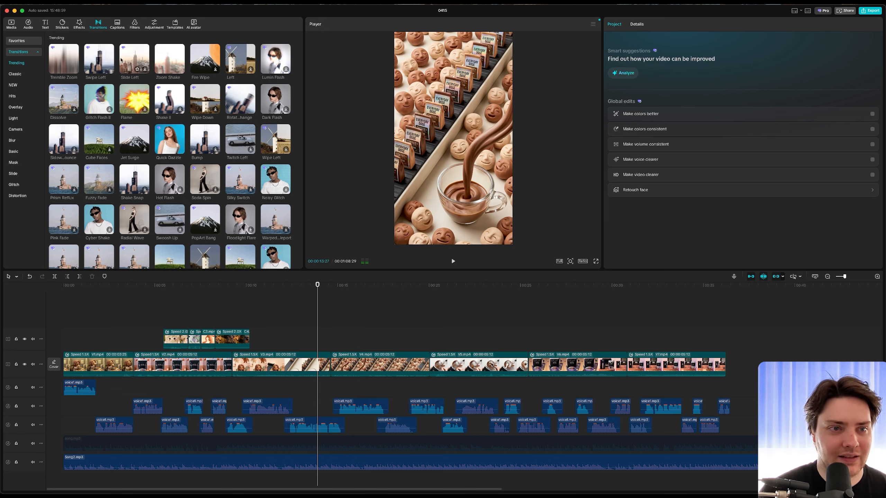
click(24, 41)
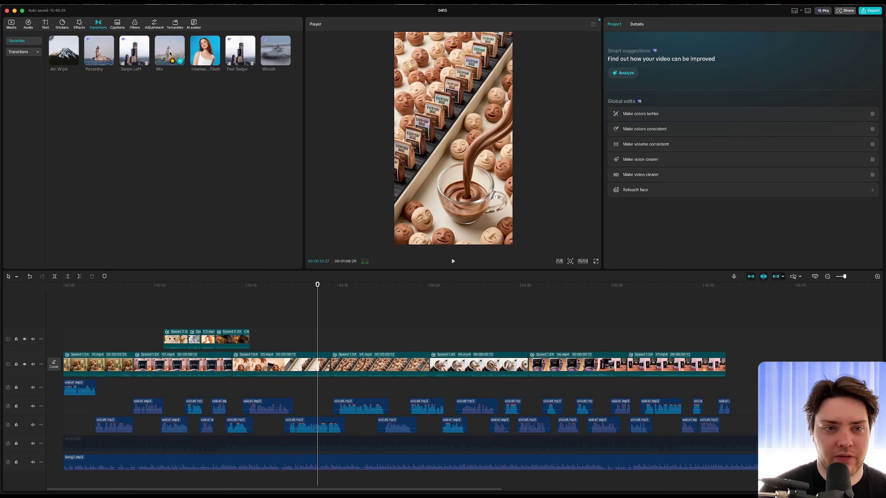
click(180, 61)
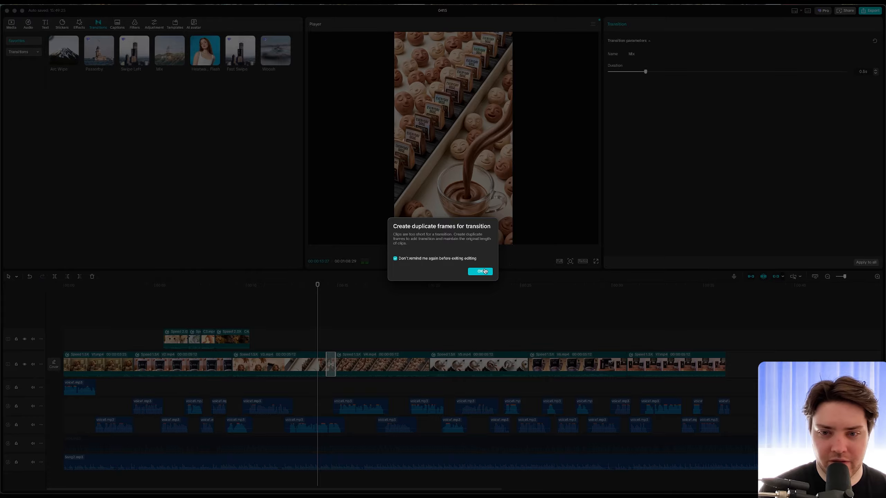
click(482, 271)
Replay the cut between V3.mp4 and V4.mp4 to check how the Mix transition looks
key(space)
click(315, 341)
click(332, 359)
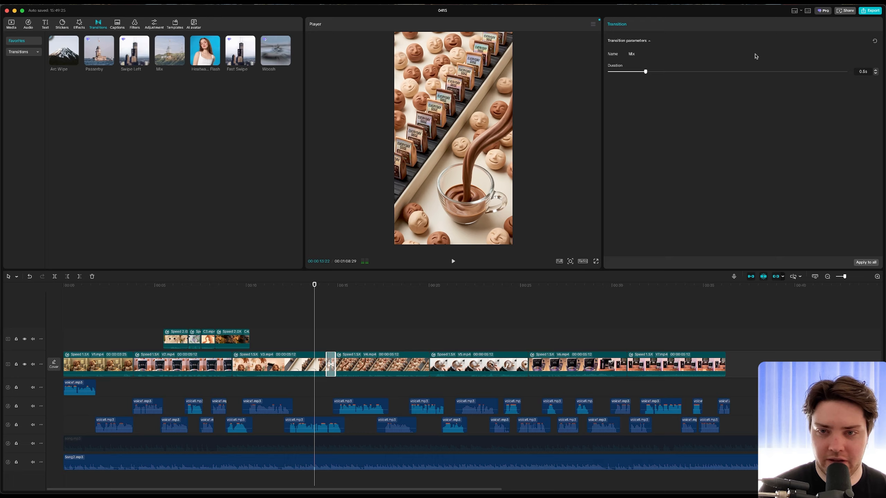
key(space)
click(317, 344)
click(325, 363)
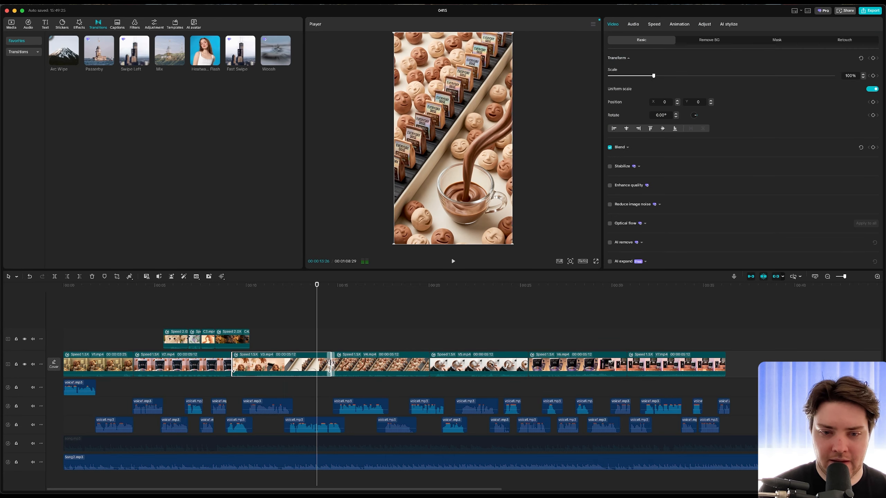
click(327, 348)
key(space)
click(319, 347)
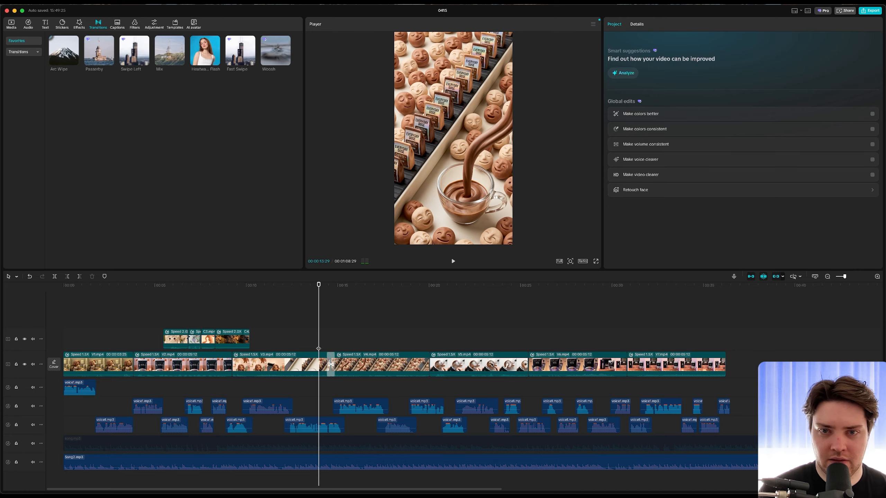
Trim the end of V3.mp4 to a duration of about 00:00:05:05 and replay the cut into V4.mp4
click(318, 359)
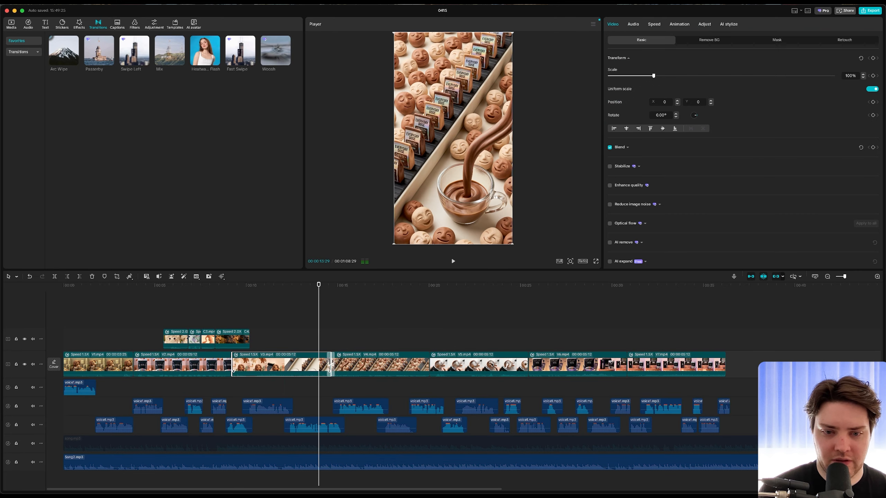
drag(329, 362, 325, 362)
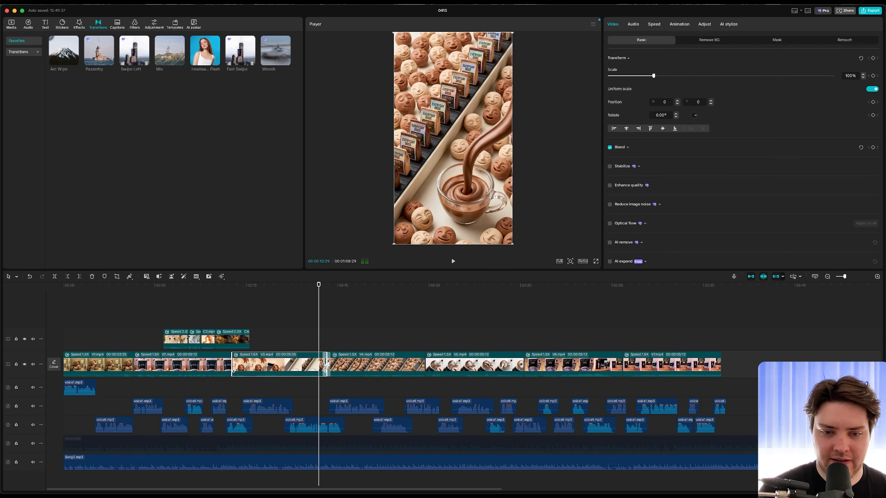
click(304, 348)
key(space)
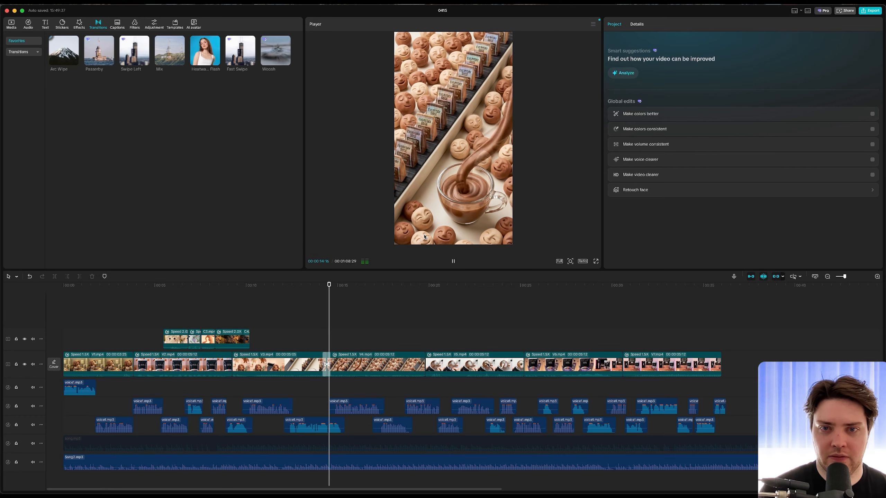
Shift all voiceover clips from the start of V4.mp4 onward slightly later and play back the section
click(347, 405)
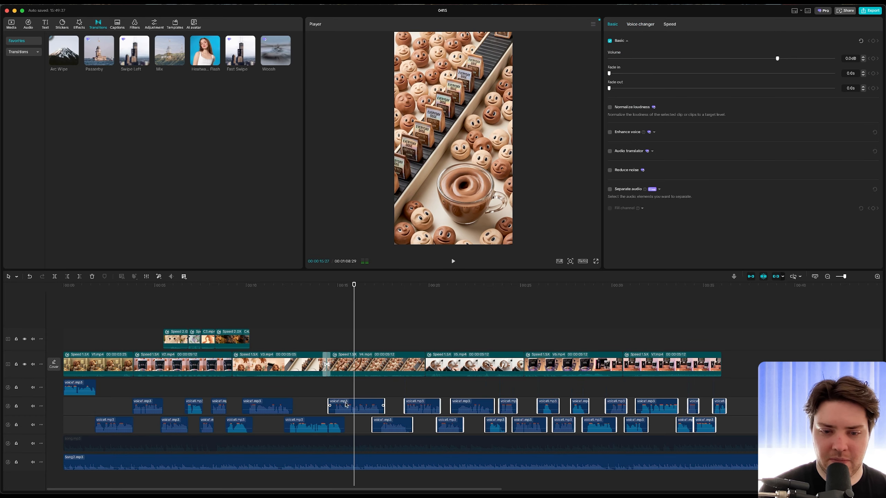
drag(346, 405, 349, 405)
click(272, 308)
key(space)
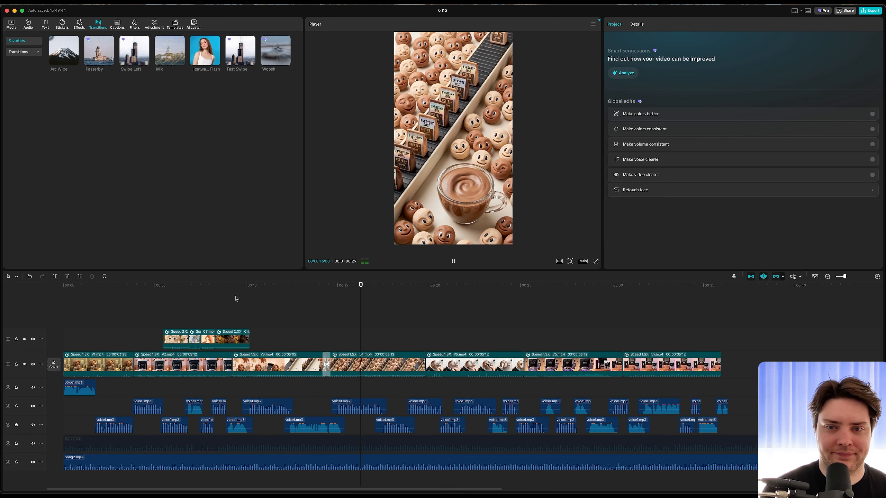
Shorten the duration of the Mix transition between V3.mp4 and V4.mp4 and replay it
key(space)
click(327, 364)
drag(637, 74, 623, 74)
click(299, 335)
key(space)
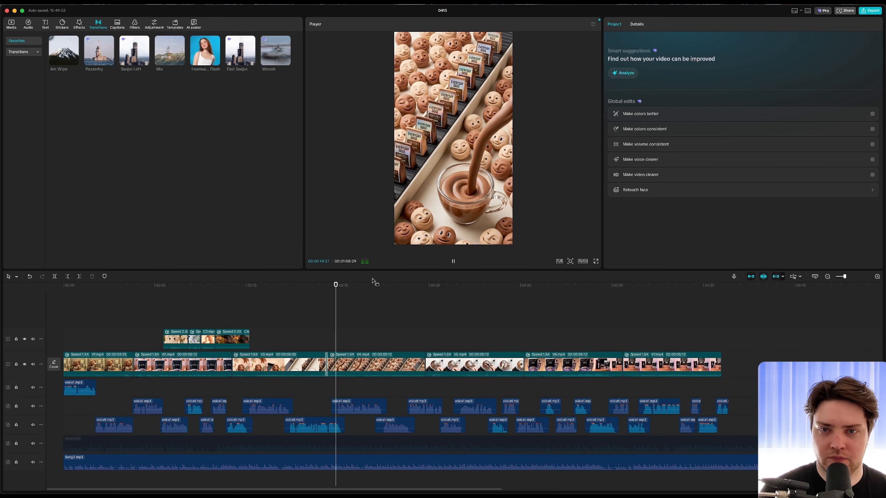
Switch to the Green's Lab storyboard in the browser, open scene 14's animated office video and download it
click(355, 411)
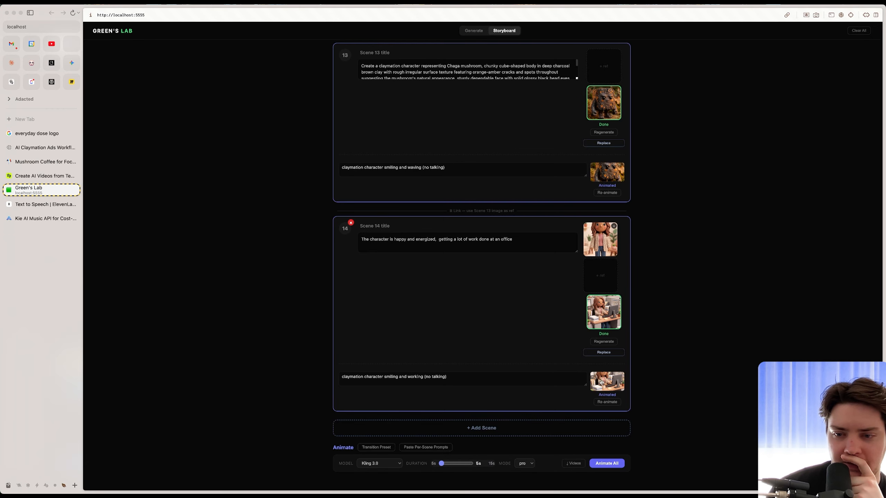
click(601, 382)
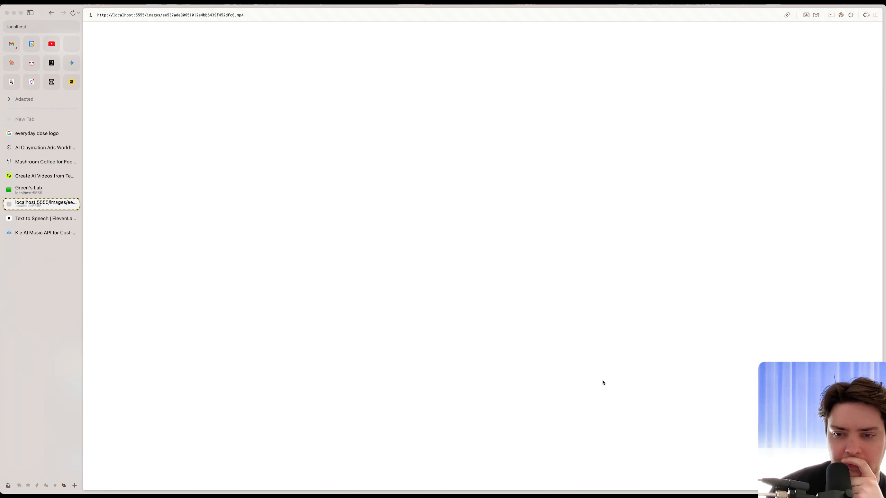
click(606, 474)
click(573, 441)
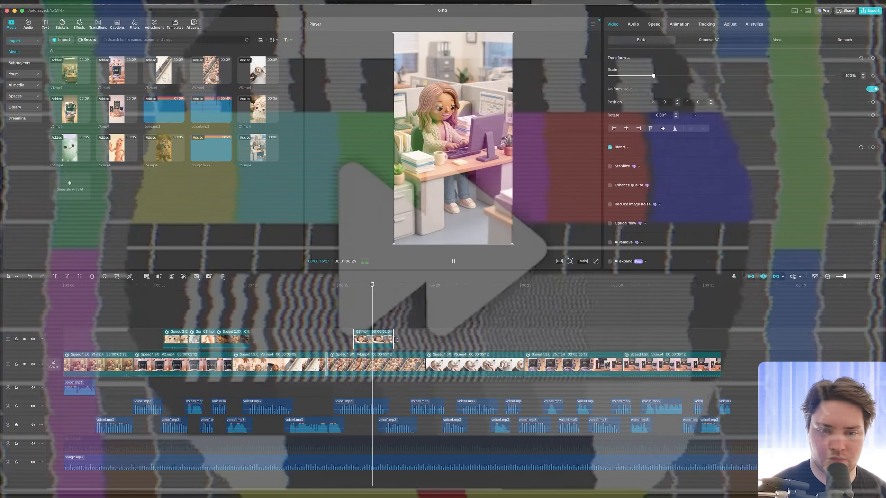
In CapCut, extend the C5.mp4 overlay clip to the end of V4.mp4 and play the ad from the beginning
drag(394, 339, 425, 340)
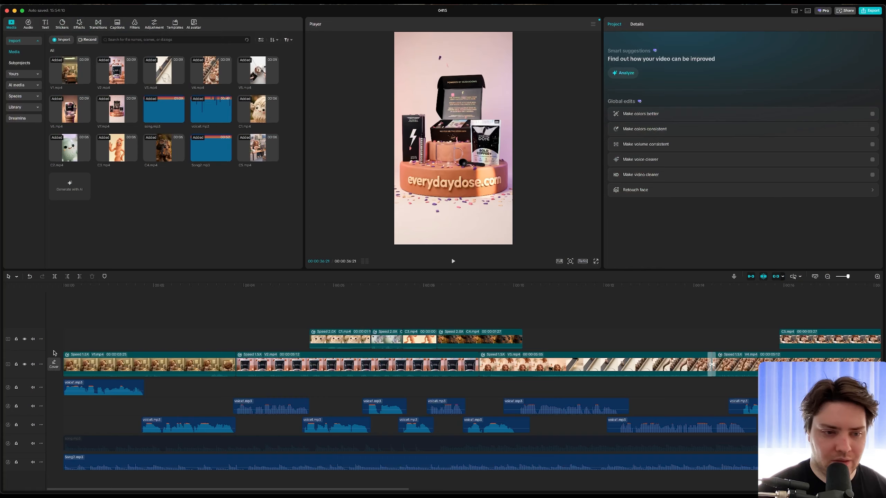
click(62, 314)
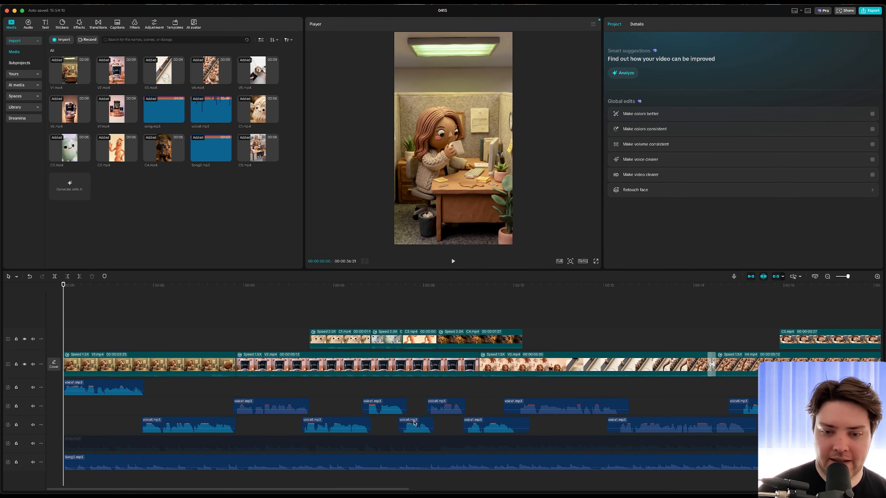
mouse_move(424, 490)
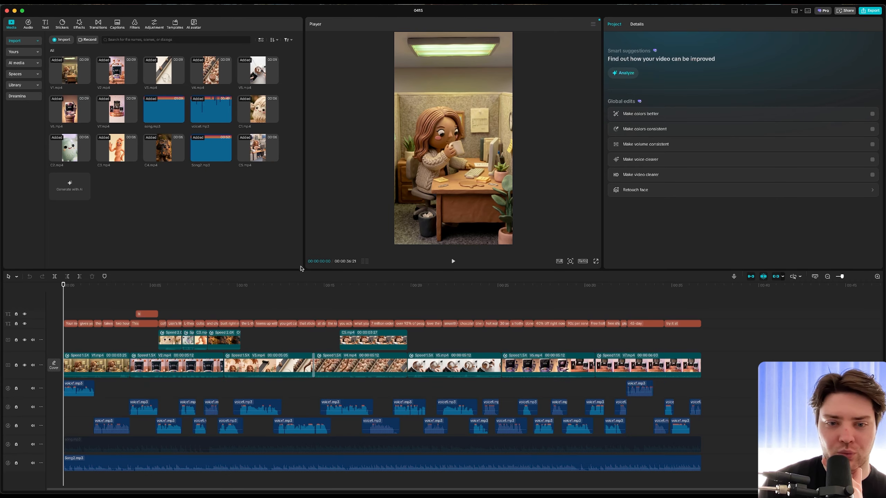
click(453, 261)
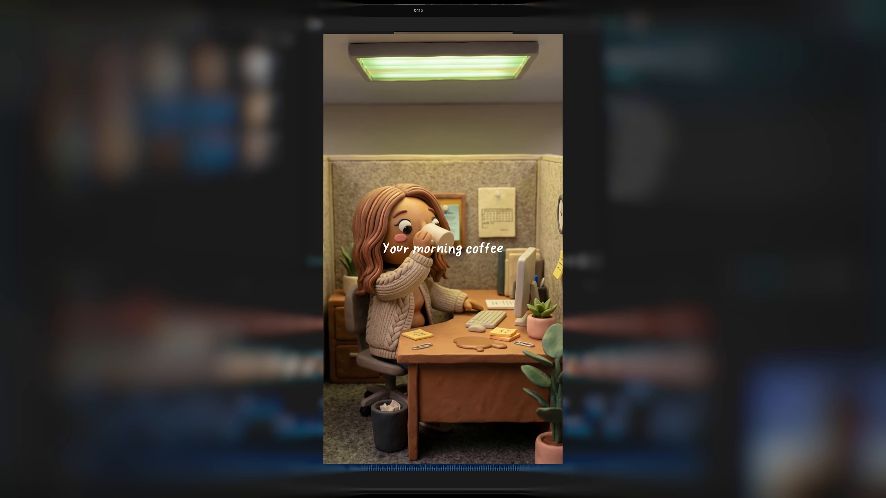